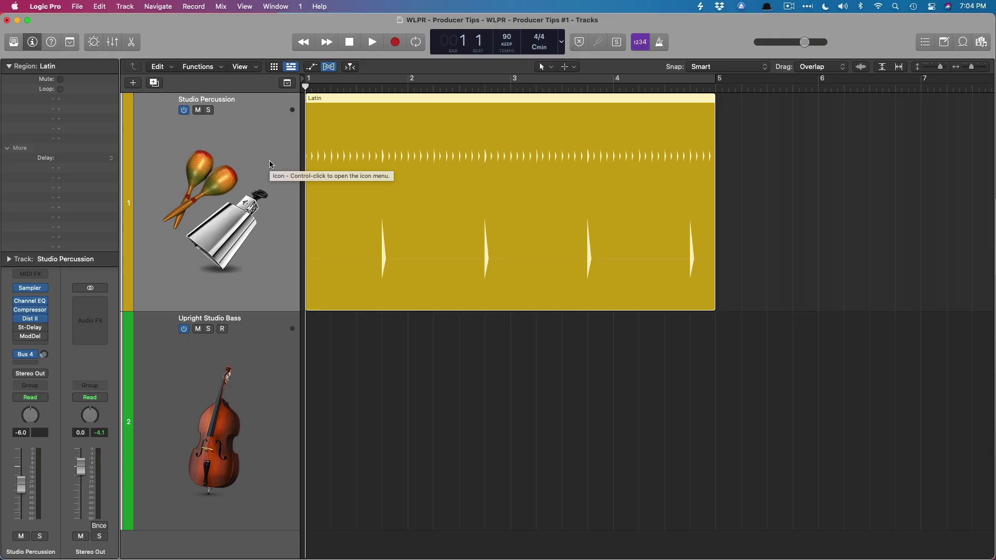
- Play the Latin percussion region briefly with the Library and Drummer editor open, and hide both again
{"action": "key", "text": "y"}
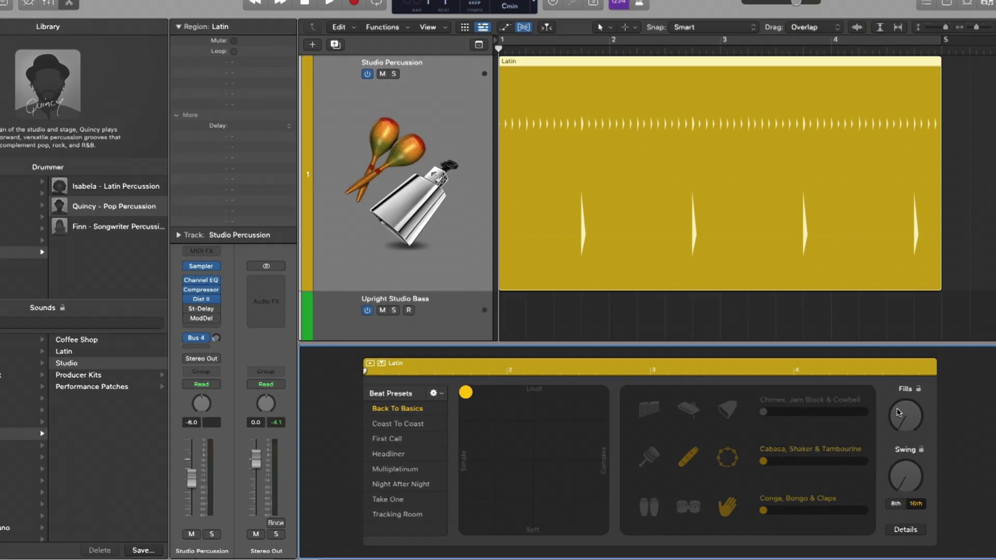
{"action": "key", "text": "space"}
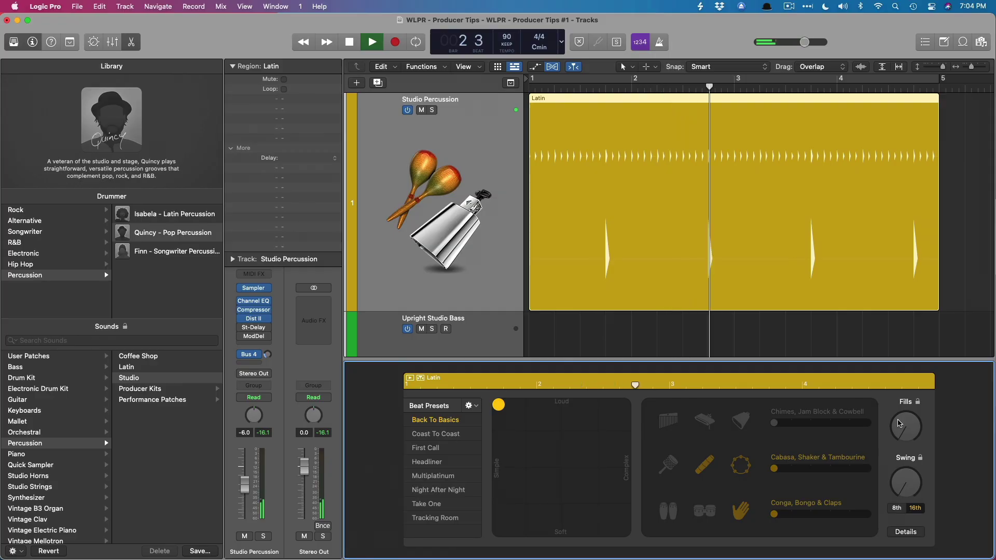
{"action": "key", "text": "space"}
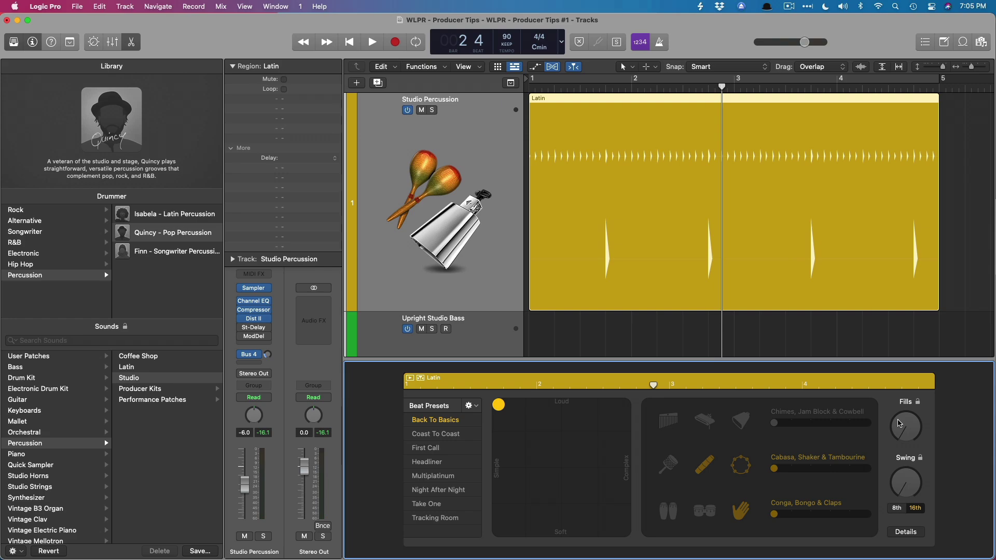
{"action": "key", "text": "y"}
{"action": "key", "text": "e"}
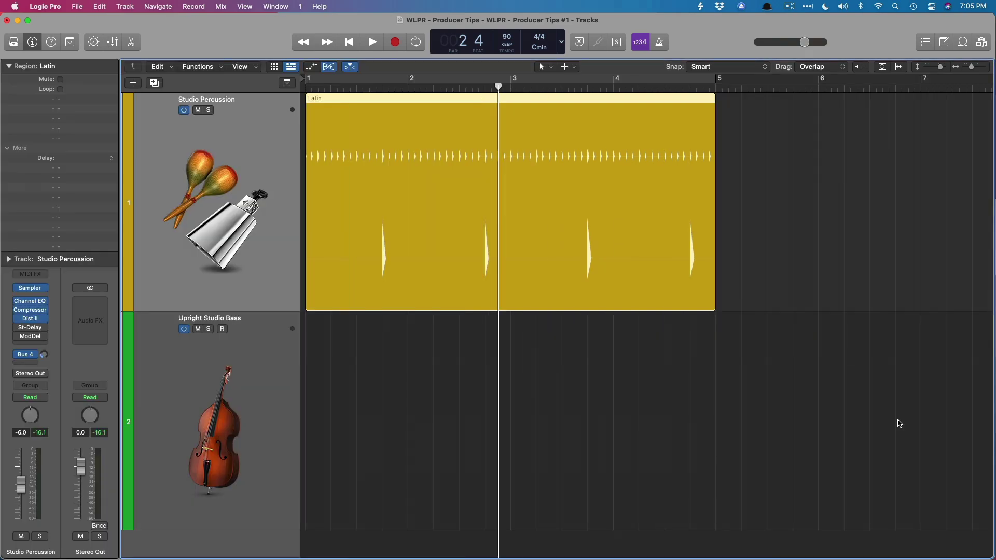
- Record a four-bar bass line from bar 1 on the Upright Studio Bass track
{"action": "left_click", "coordinate": [244, 385]}
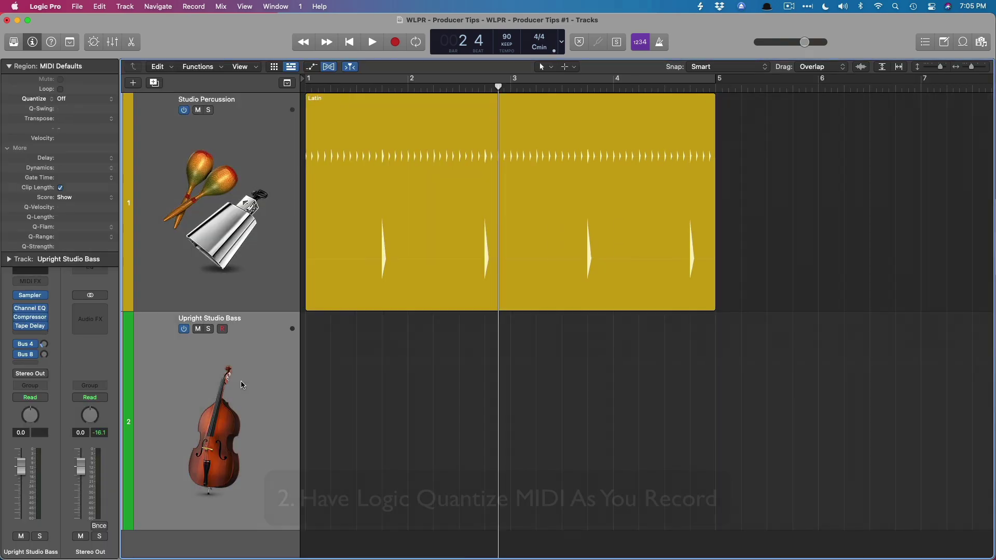
{"action": "key", "text": "Return"}
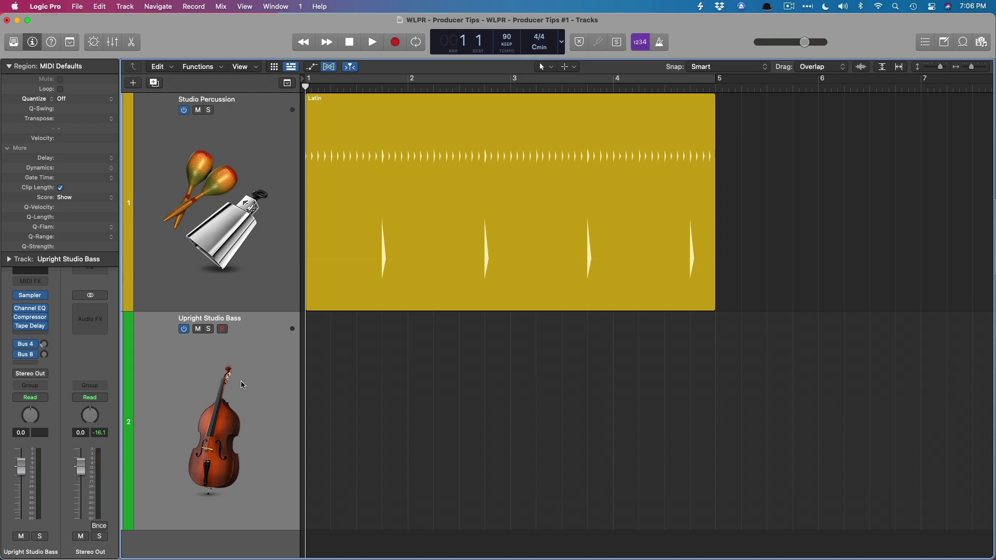
{"action": "key", "text": "r"}
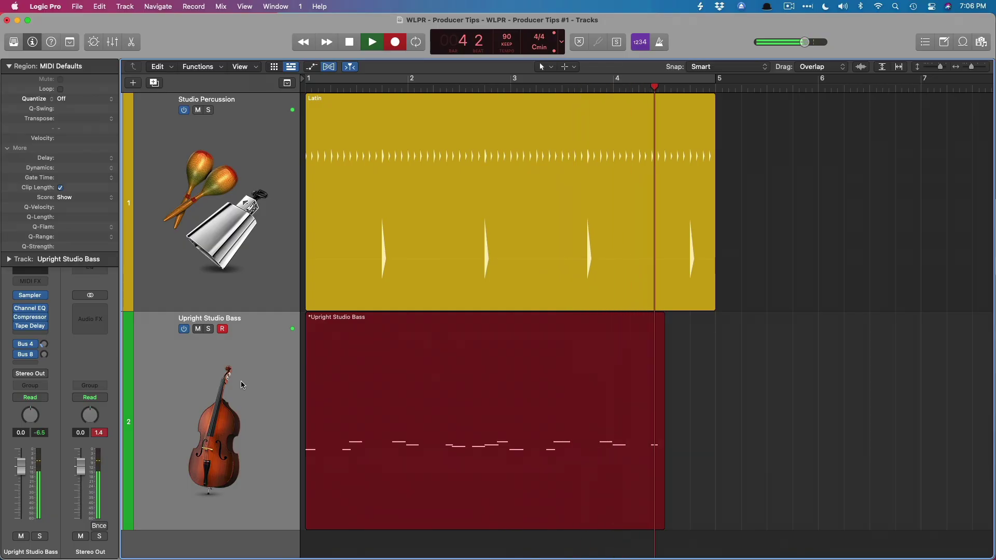
{"action": "key", "text": "space"}
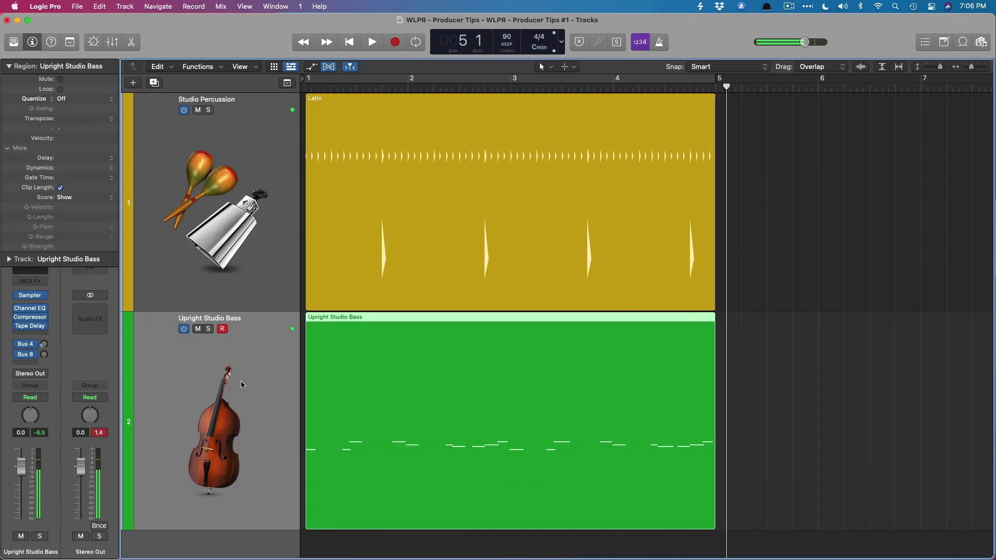
- Open the recorded bass region in the Piano Roll and quantize all its notes to 1/16 Note
{"action": "key", "text": "e"}
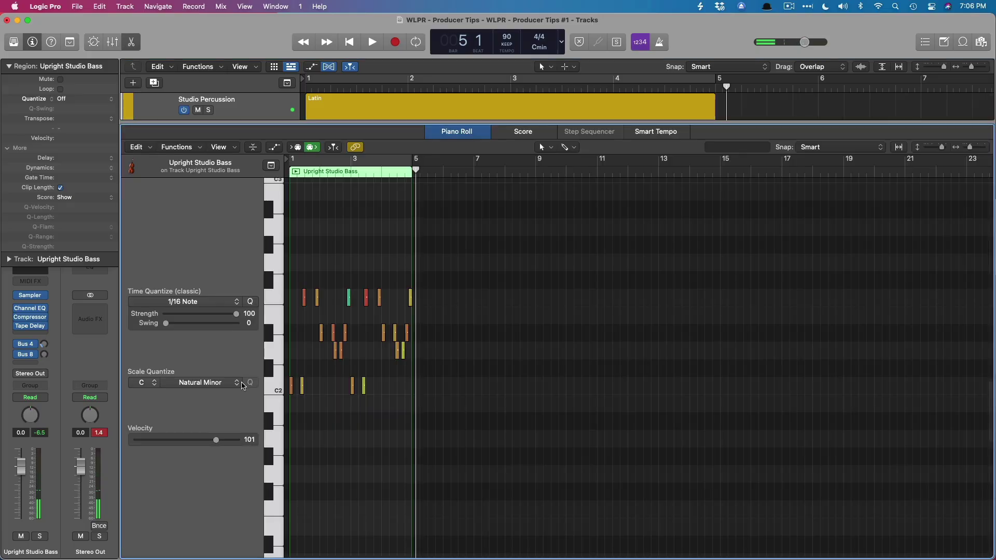
{"action": "left_click_drag", "start_coordinate": [421, 421], "coordinate": [285, 259], "text": "ctrl+alt"}
{"action": "left_click_drag", "start_coordinate": [389, 413], "coordinate": [289, 204], "text": "ctrl+alt"}
{"action": "scroll", "coordinate": [327, 217], "scroll_direction": "right", "scroll_amount": 5}
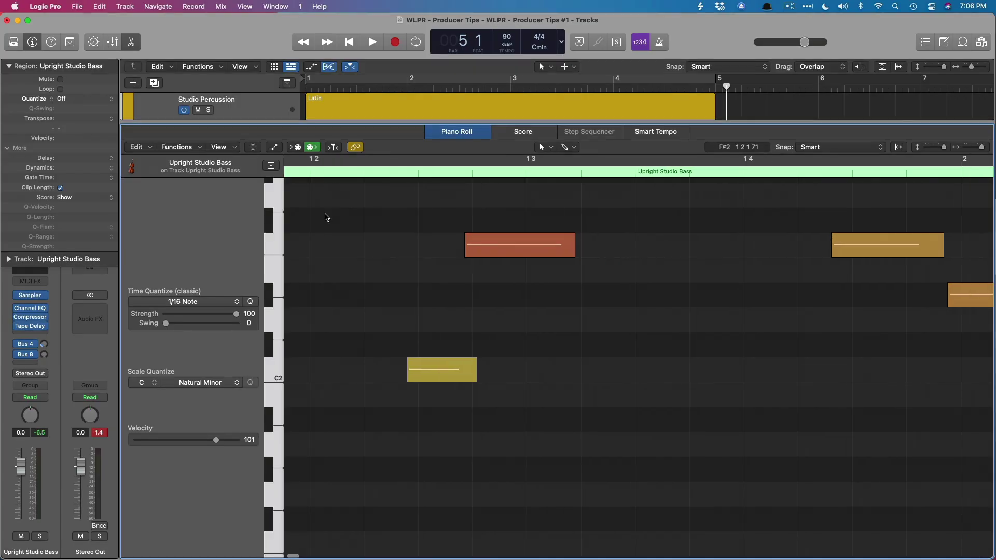
{"action": "scroll", "coordinate": [327, 217], "scroll_direction": "right", "scroll_amount": 8}
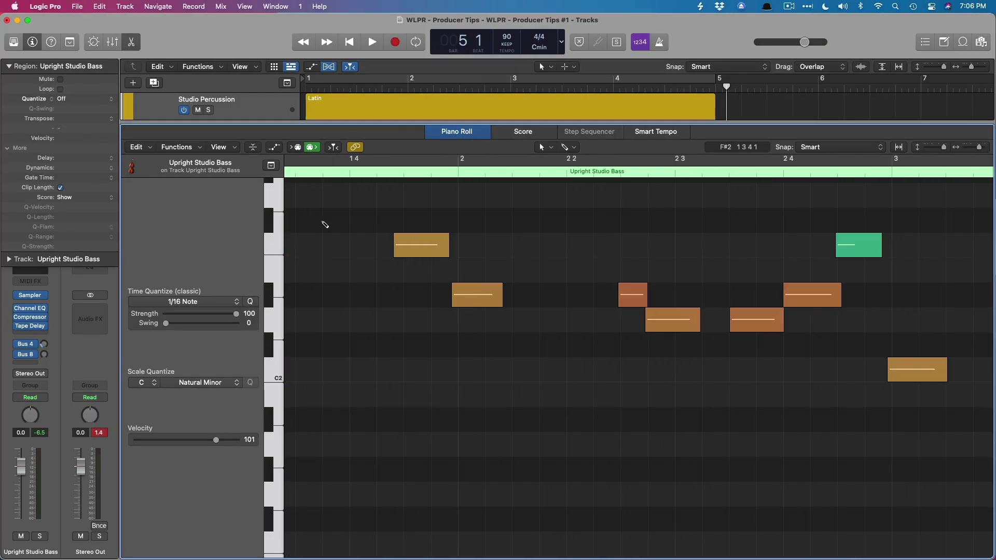
{"action": "left_click", "coordinate": [325, 224], "text": "ctrl+alt"}
{"action": "key", "text": "super+a"}
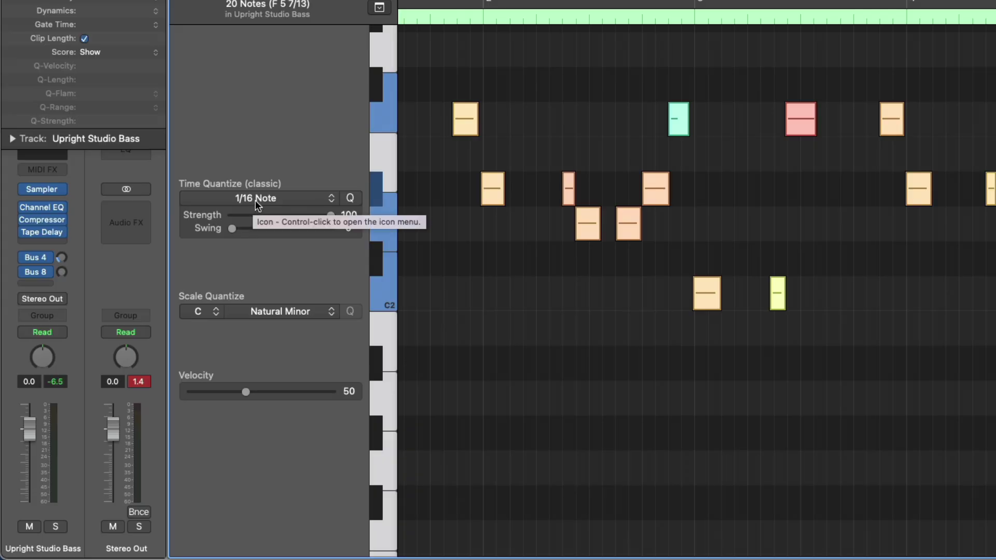
{"action": "left_click", "coordinate": [348, 199]}
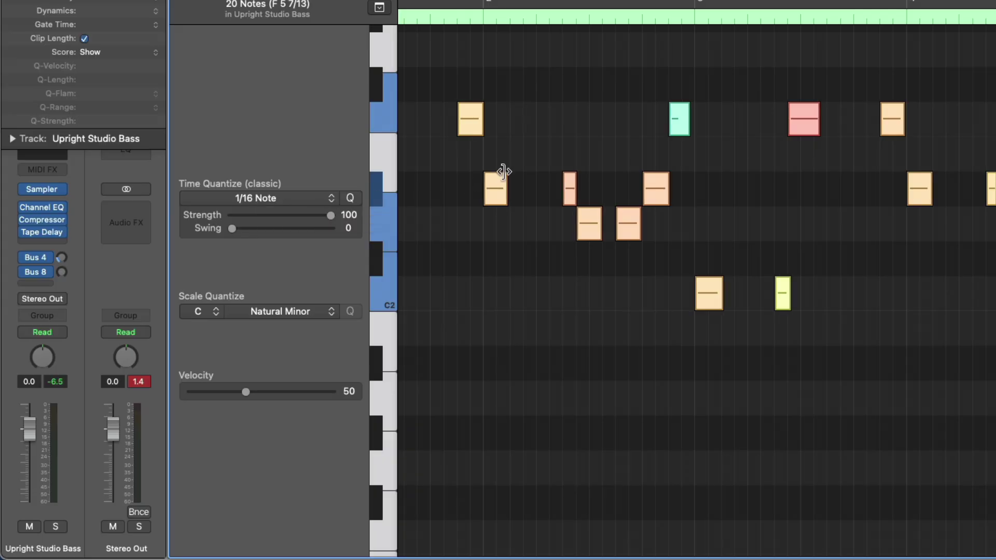
{"action": "scroll", "coordinate": [505, 170], "scroll_direction": "left", "scroll_amount": 5}
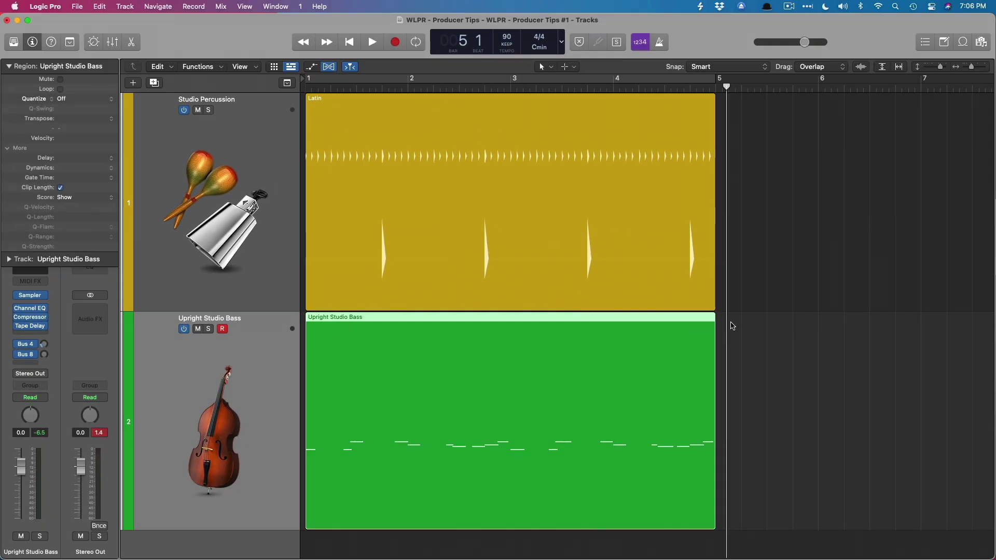
- Delete the recorded bass region and set the MIDI Defaults quantize value to 1/16 Note
{"action": "left_click_drag", "start_coordinate": [737, 323], "coordinate": [670, 341]}
{"action": "key", "text": "Delete"}
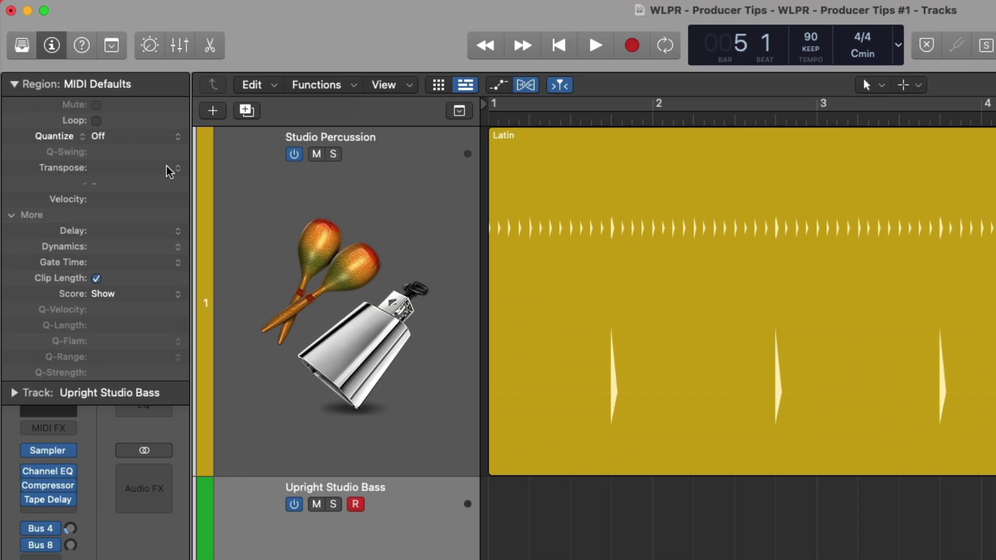
{"action": "left_click", "coordinate": [98, 135]}
{"action": "left_click", "coordinate": [131, 236]}
- Record a new four-bar take from bar 1 on the Upright Studio Bass track using the default quantize
{"action": "key", "text": "Return"}
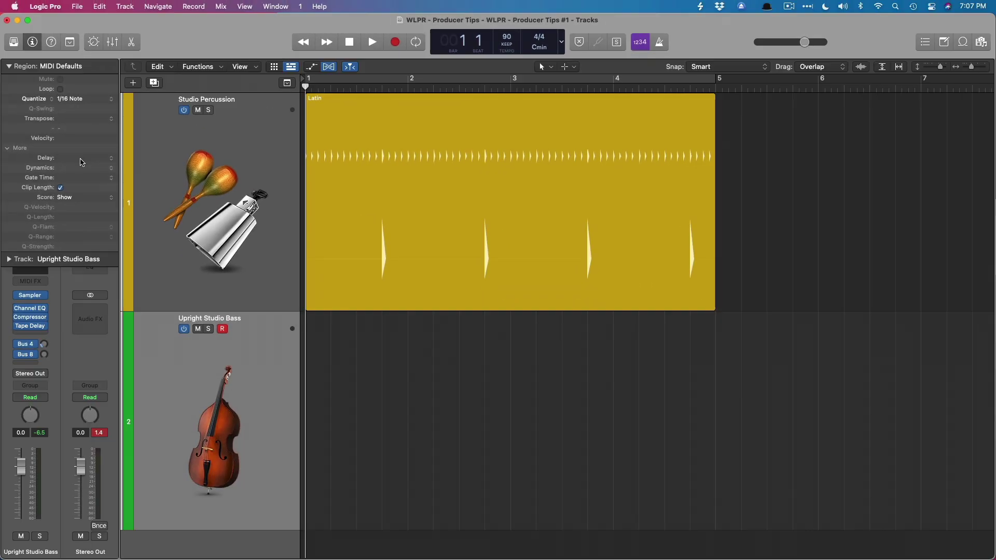
{"action": "key", "text": "space"}
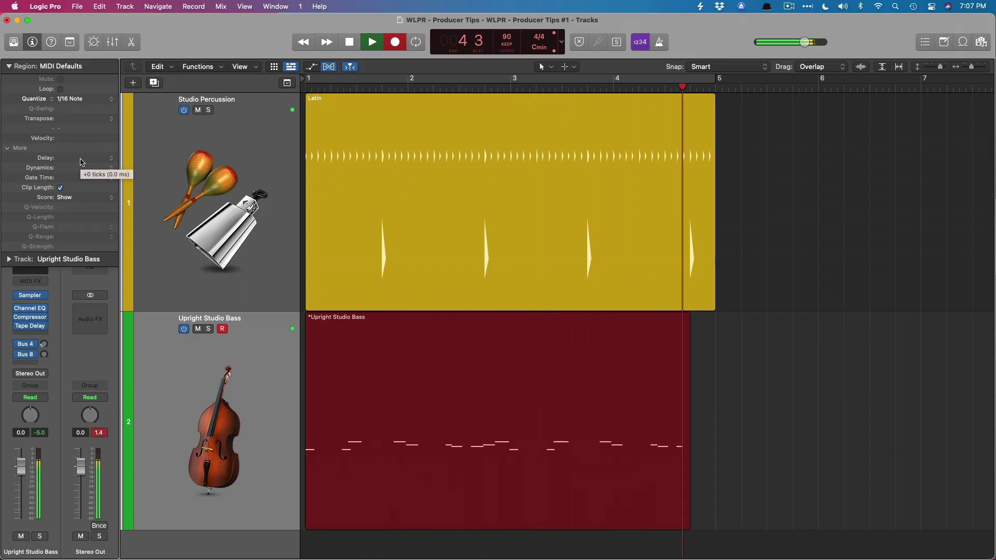
{"action": "key", "text": "space"}
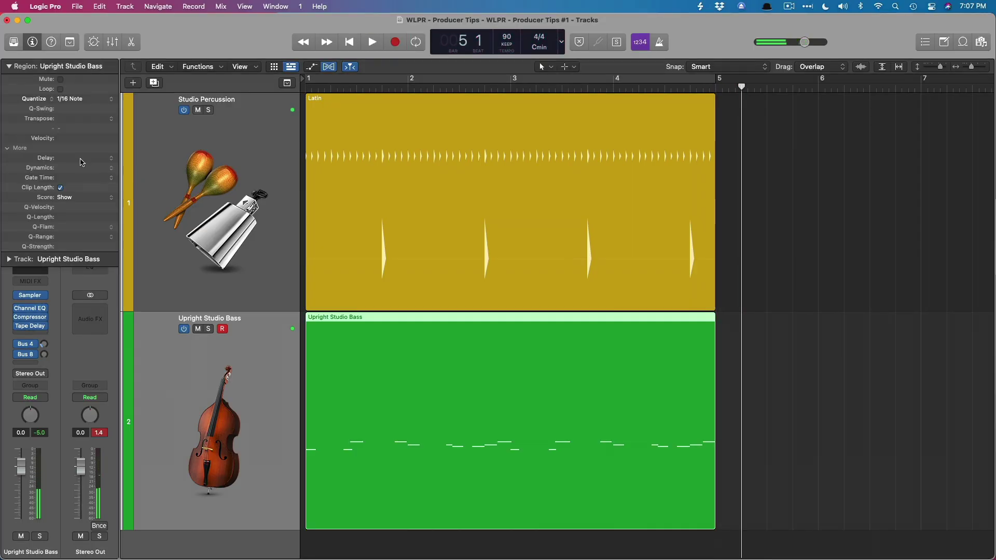
- Examine the newly recorded bass notes' alignment to the grid up close in the Piano Roll, and close the editor
{"action": "double_click", "coordinate": [425, 397]}
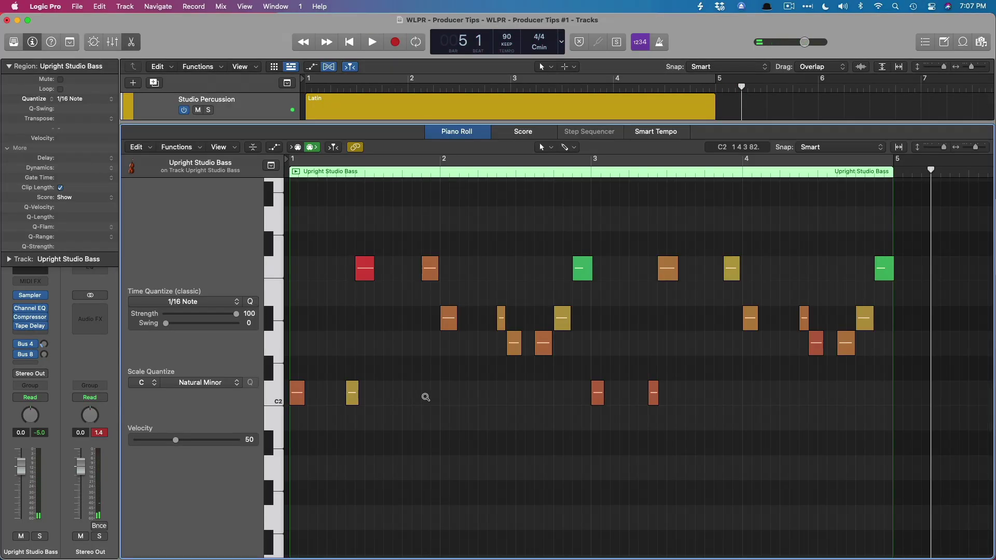
{"action": "left_click_drag", "start_coordinate": [417, 400], "coordinate": [289, 182]}
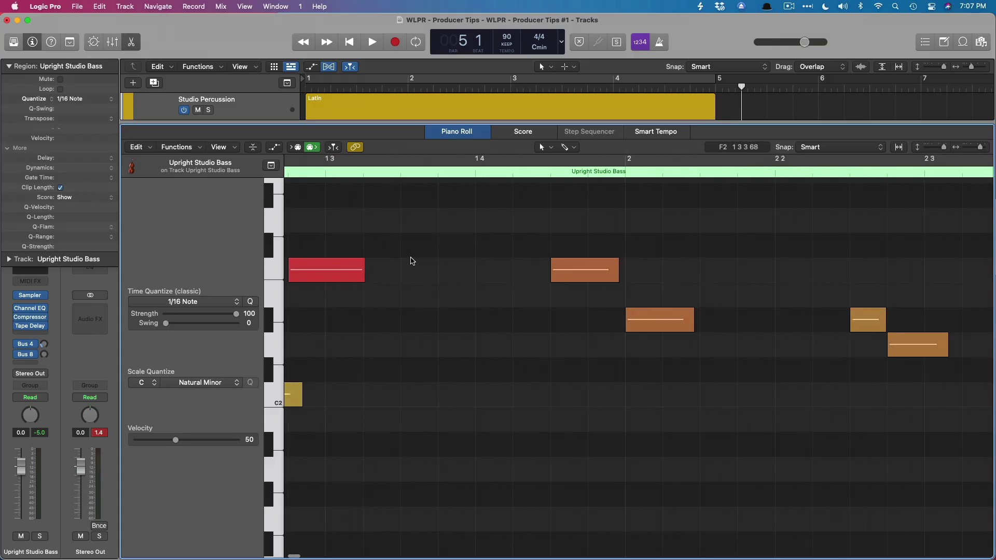
{"action": "scroll", "coordinate": [412, 260], "scroll_direction": "right", "scroll_amount": 10}
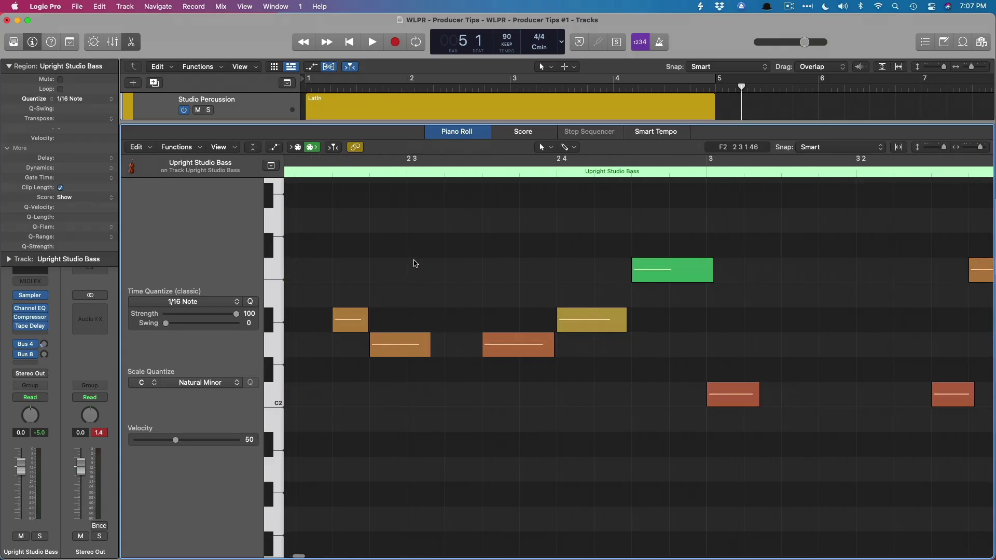
{"action": "scroll", "coordinate": [415, 264], "scroll_direction": "right", "scroll_amount": 6}
{"action": "key", "text": "e"}
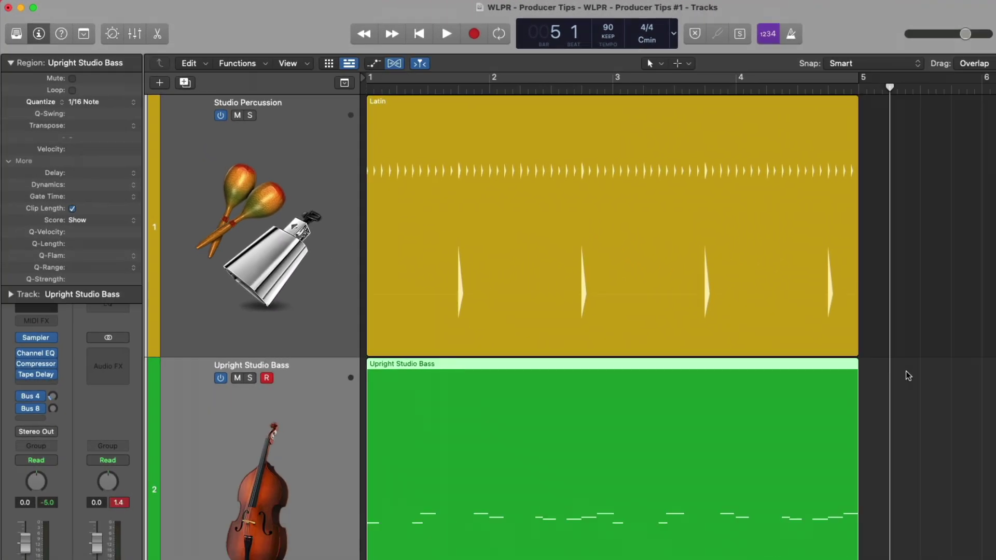
- Deselect the bass region and look over the quantize choices under MIDI Defaults without changing the value
{"action": "left_click", "coordinate": [907, 375]}
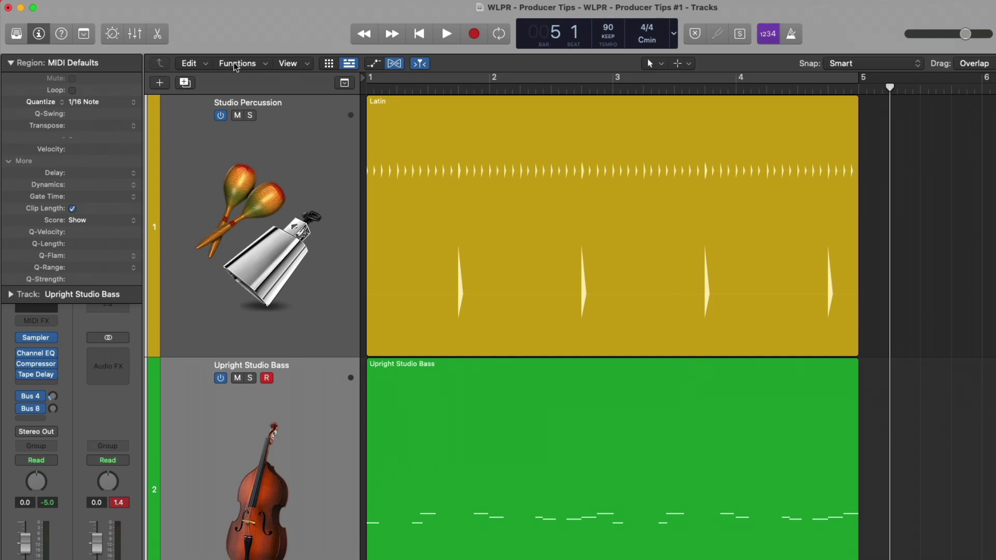
{"action": "left_click", "coordinate": [92, 102]}
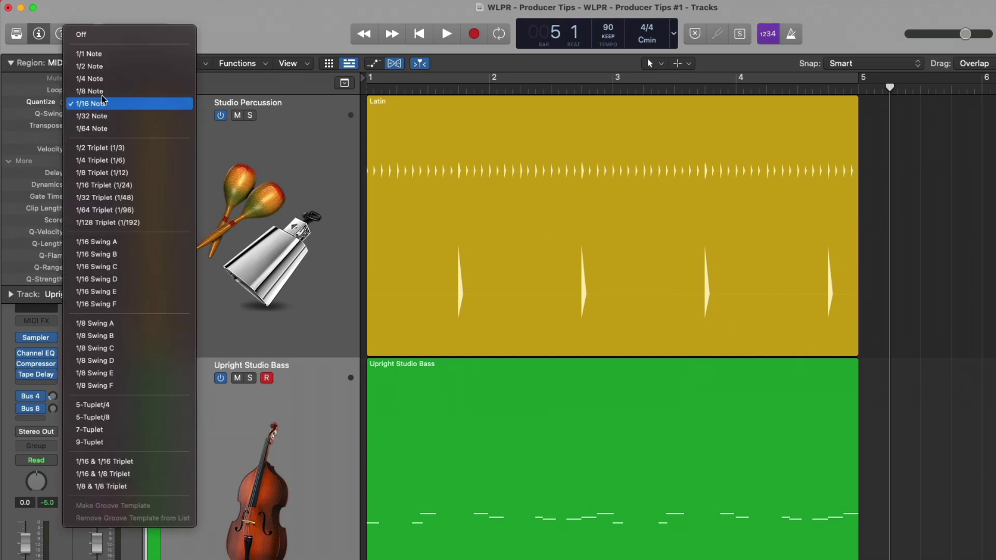
{"action": "left_click", "coordinate": [274, 29]}
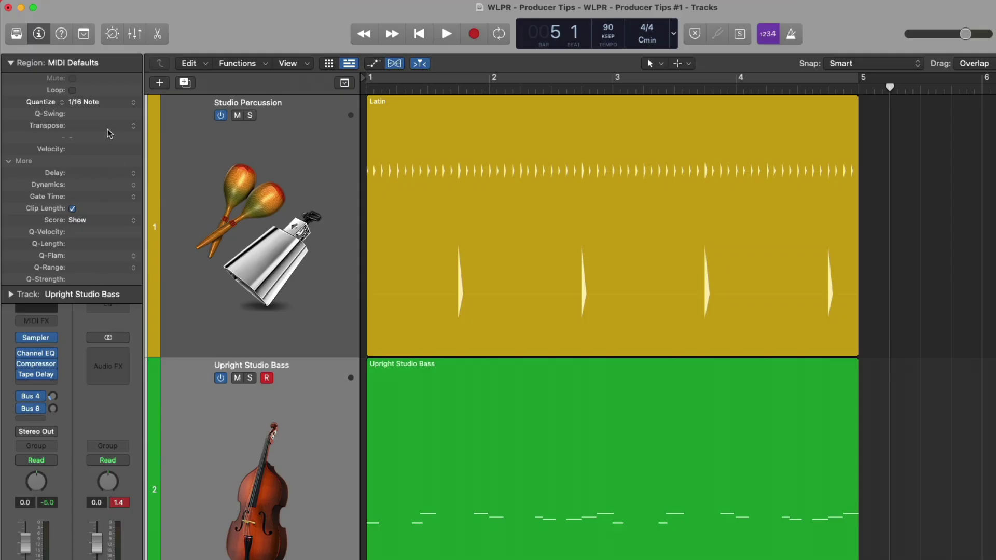
- Try removing the bass region from its track, and undo the removal
{"action": "left_click", "coordinate": [90, 103]}
{"action": "left_click", "coordinate": [96, 36]}
{"action": "key", "text": "Delete"}
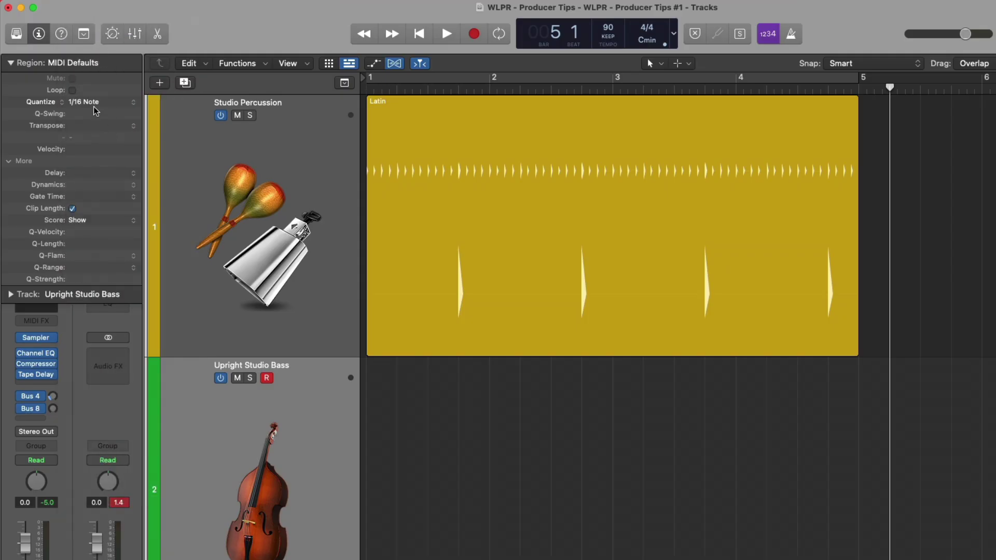
{"action": "key", "text": "super+z"}
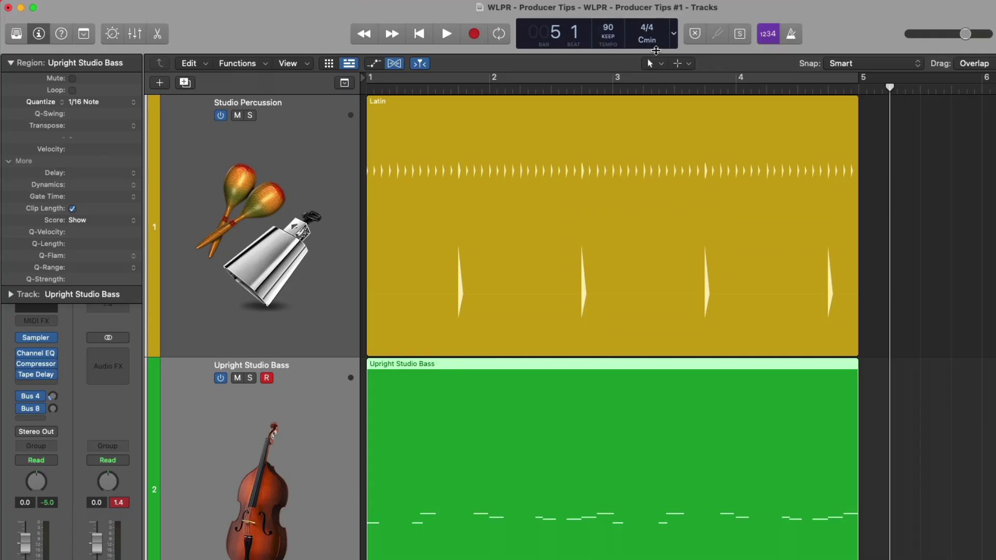
- Return the playhead to bar 1, reduce the track height, cycle bars 1 to 5 and open the Loop Browser
{"action": "key", "text": "Return"}
{"action": "key", "text": "super+Up"}
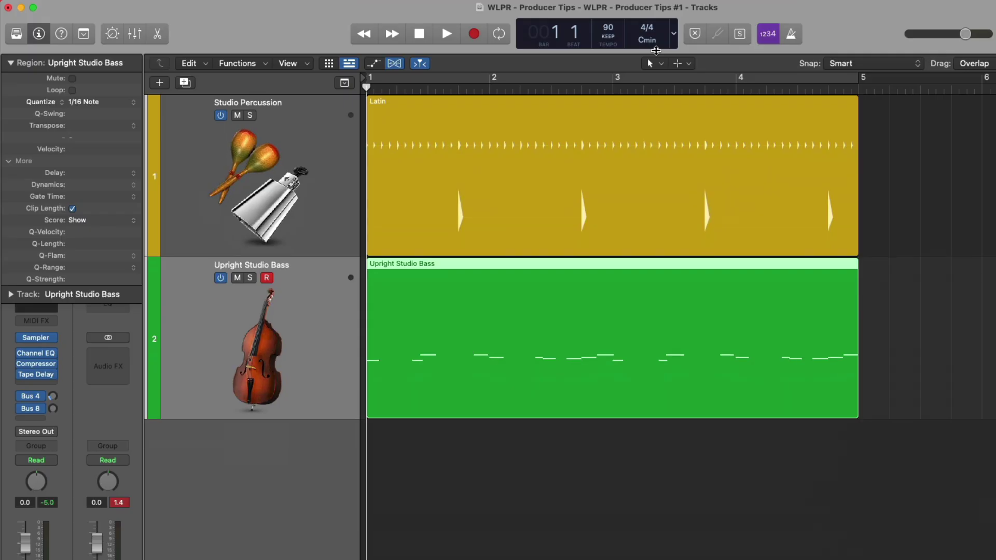
{"action": "key", "text": "c"}
{"action": "key", "text": "o"}
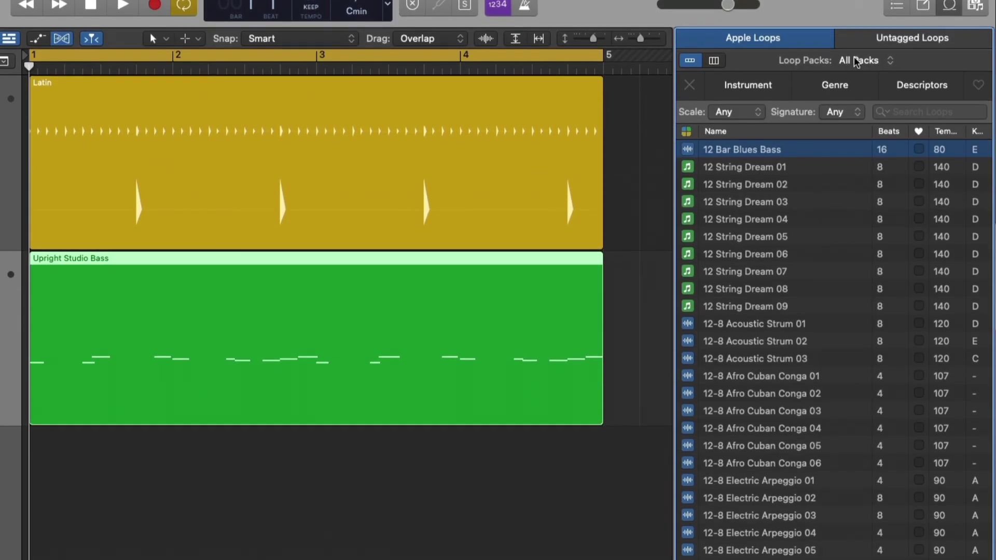
- Filter the Apple Loops to the Vision and Verse pack and preview Blue Memories Chopped Samples 02
{"action": "left_click", "coordinate": [856, 98]}
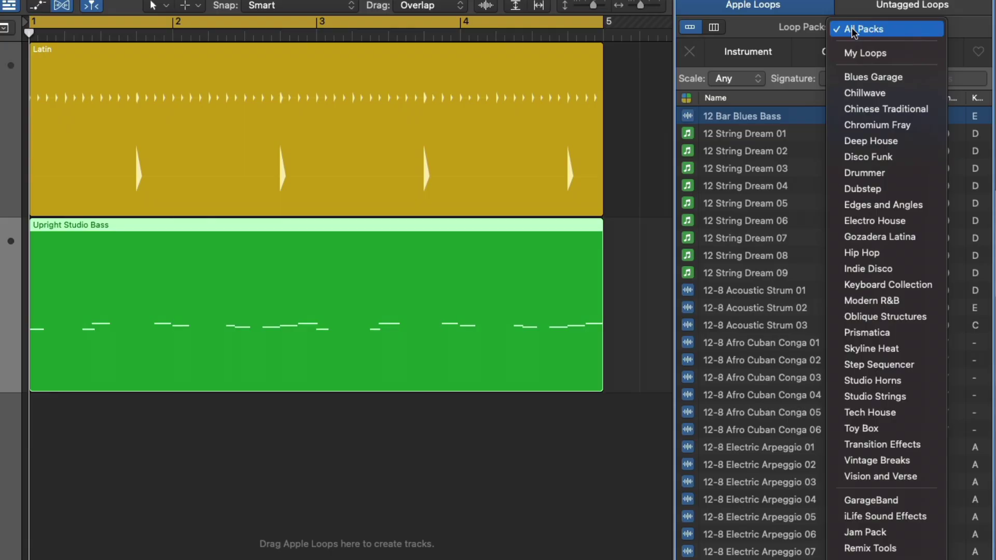
{"action": "left_click", "coordinate": [851, 473]}
{"action": "scroll", "coordinate": [803, 409], "scroll_direction": "down", "scroll_amount": 5}
{"action": "scroll", "coordinate": [803, 408], "scroll_direction": "down", "scroll_amount": 5}
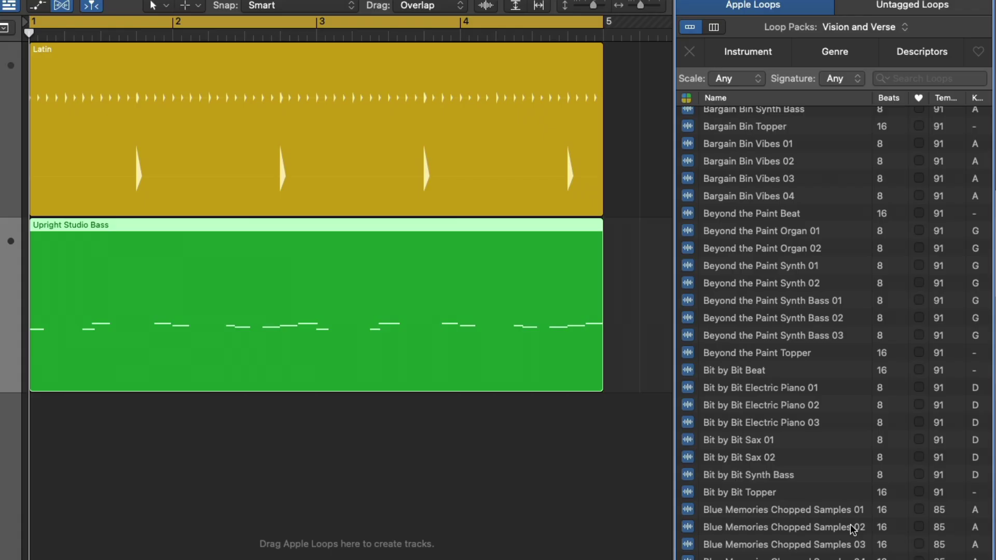
{"action": "left_click", "coordinate": [842, 525]}
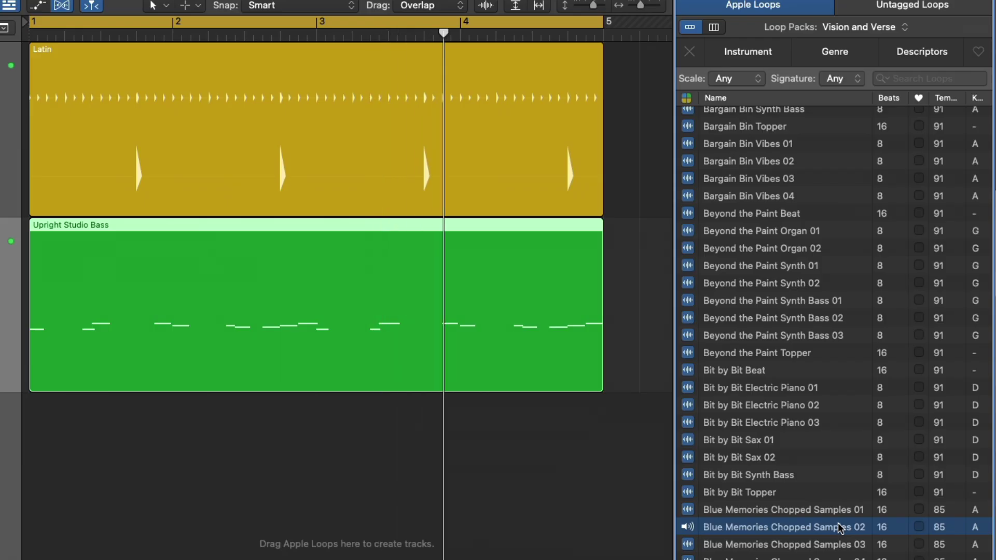
{"action": "key", "text": "space"}
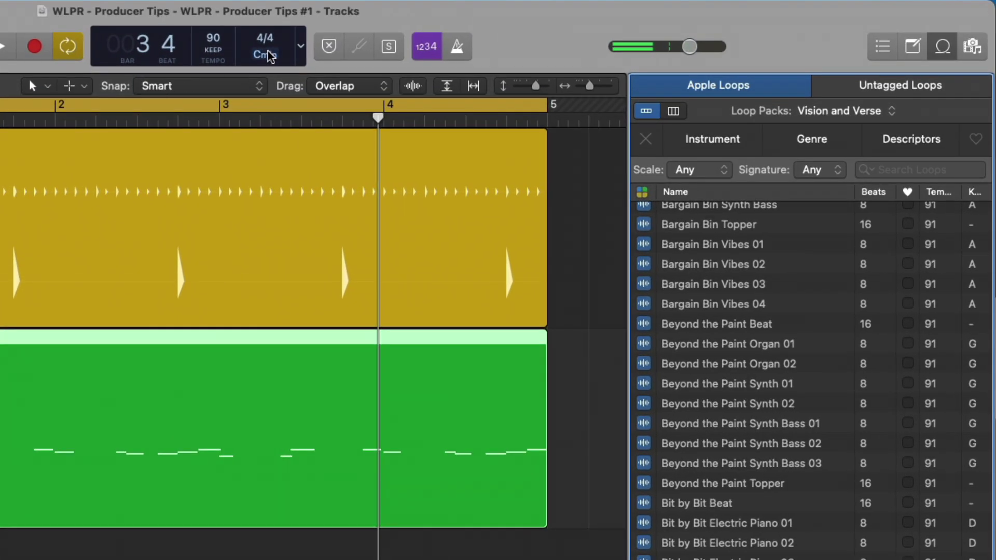
- Set the project key signature to B minor
{"action": "left_click", "coordinate": [269, 55]}
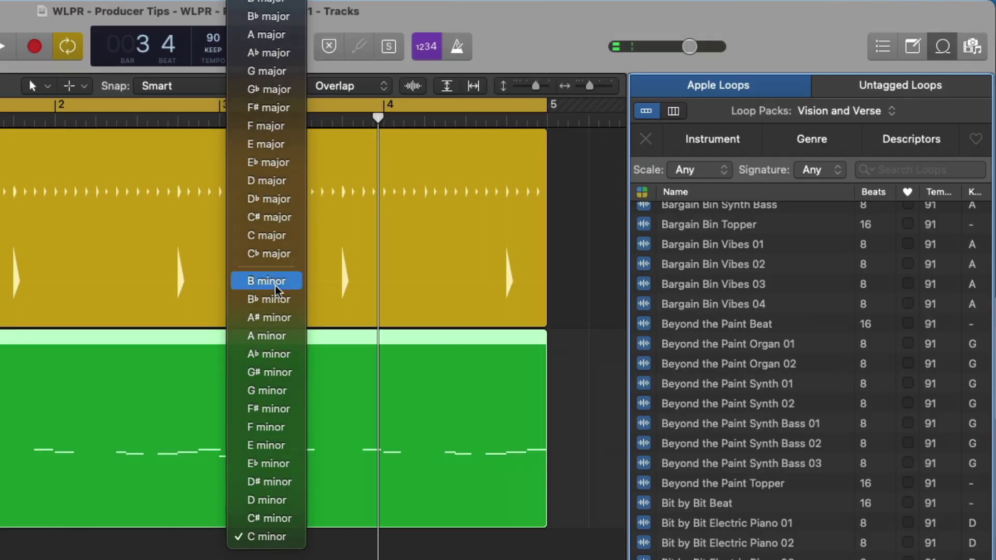
{"action": "left_click", "coordinate": [275, 287]}
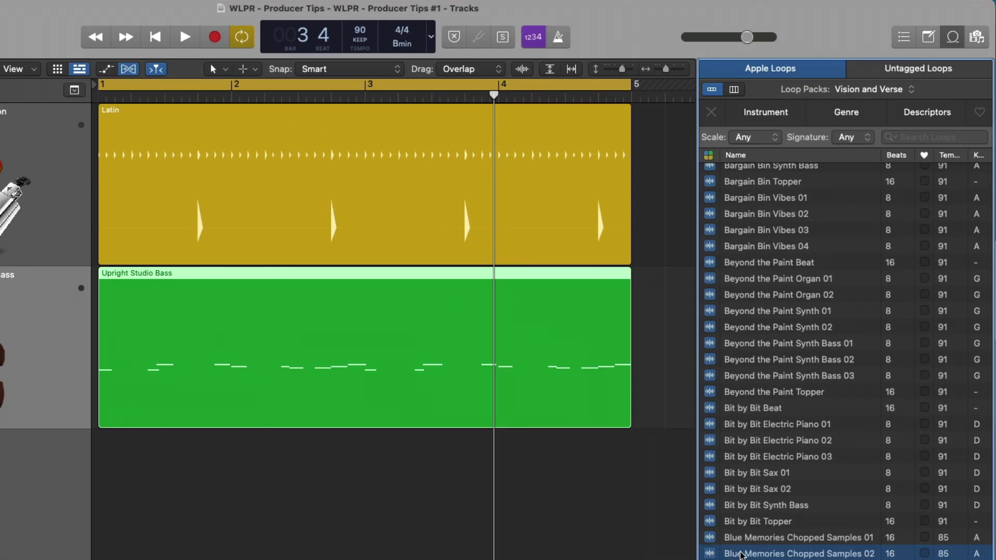
- Audition Blue Memories Chopped Samples 02 along with the project, and set the project key signature to C minor
{"action": "key", "text": "space"}
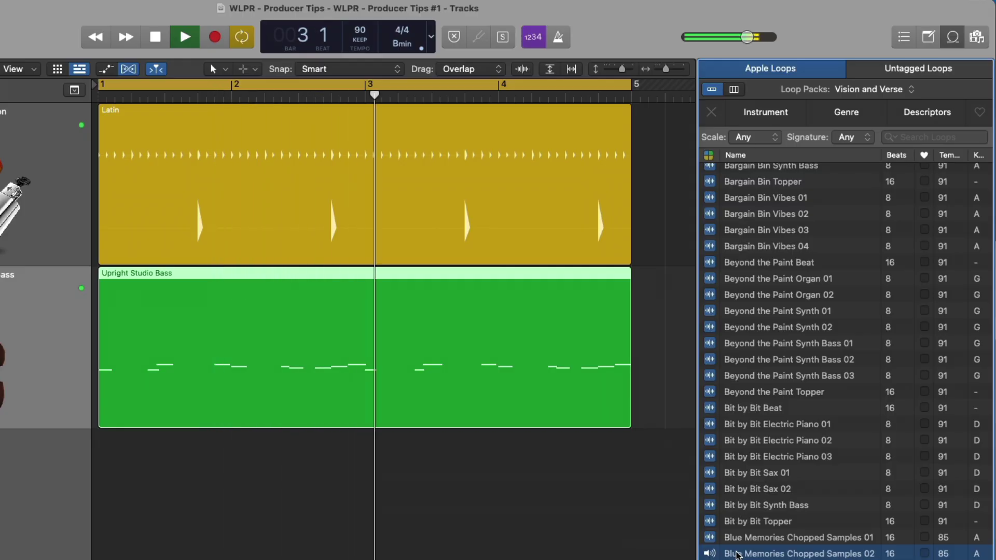
{"action": "key", "text": "space"}
{"action": "scroll", "coordinate": [737, 554], "scroll_direction": "up", "scroll_amount": 1}
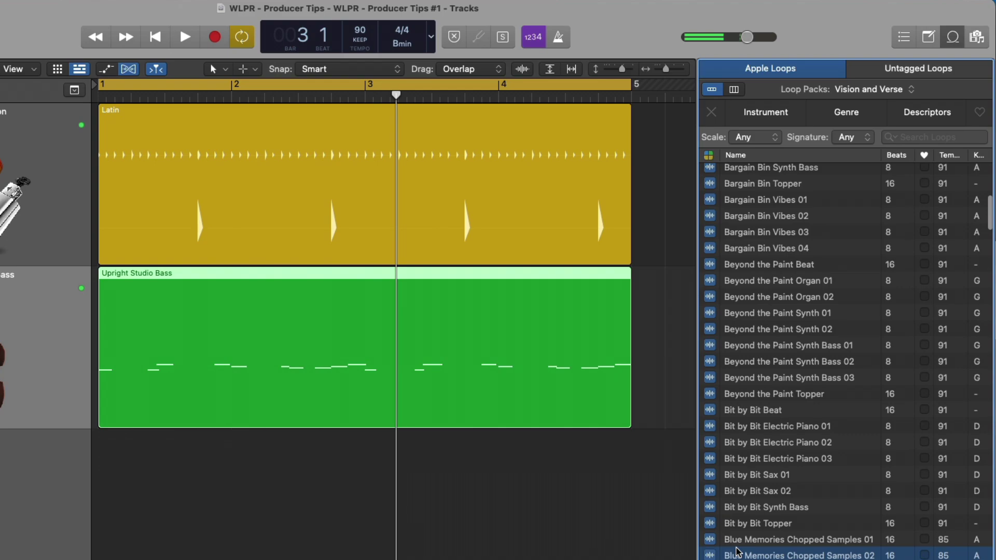
{"action": "left_click", "coordinate": [399, 41]}
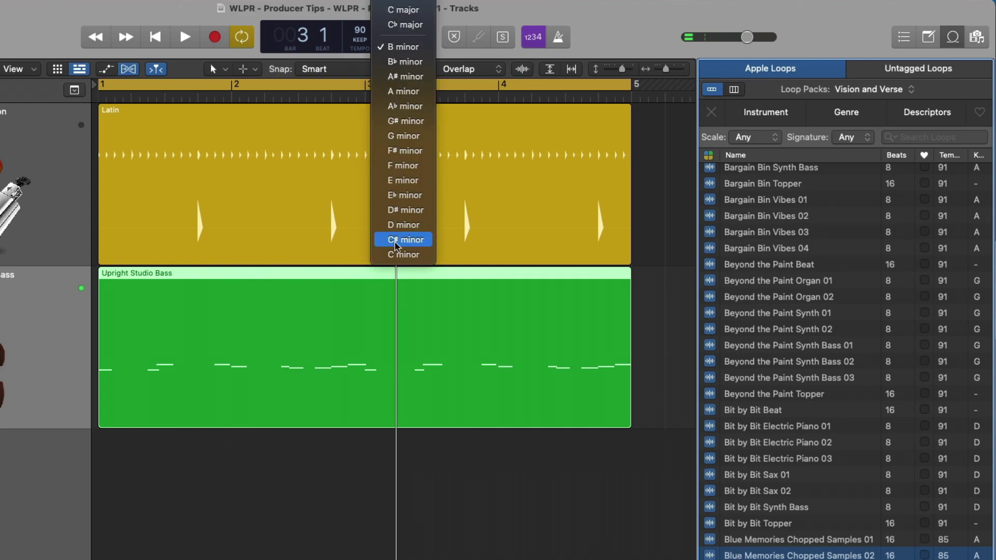
{"action": "left_click", "coordinate": [403, 254]}
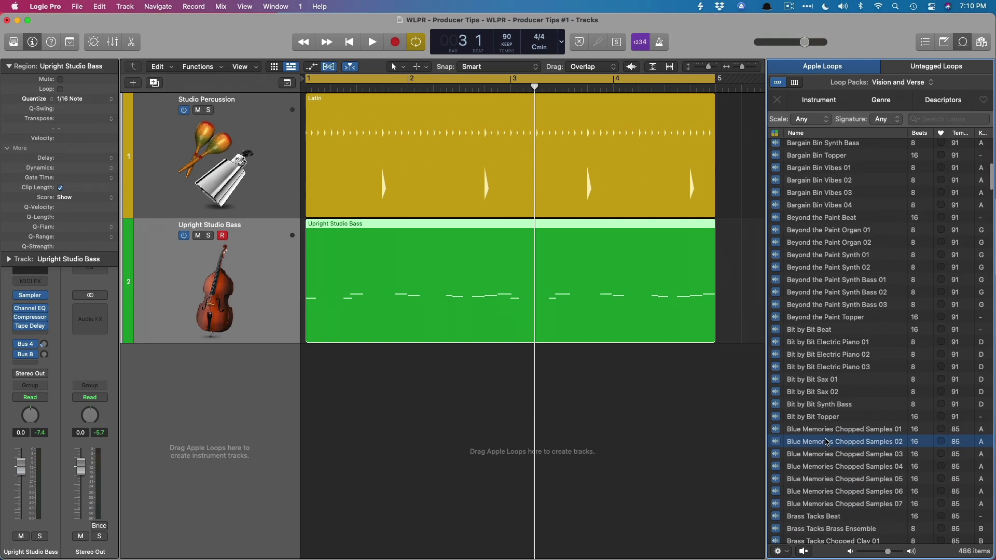
- Add Blue Memories Chopped Samples 02 at bar 1 on a new track, close the Loop Browser and play the arrangement from the start
{"action": "left_click_drag", "start_coordinate": [827, 442], "coordinate": [308, 377]}
{"action": "key", "text": "o"}
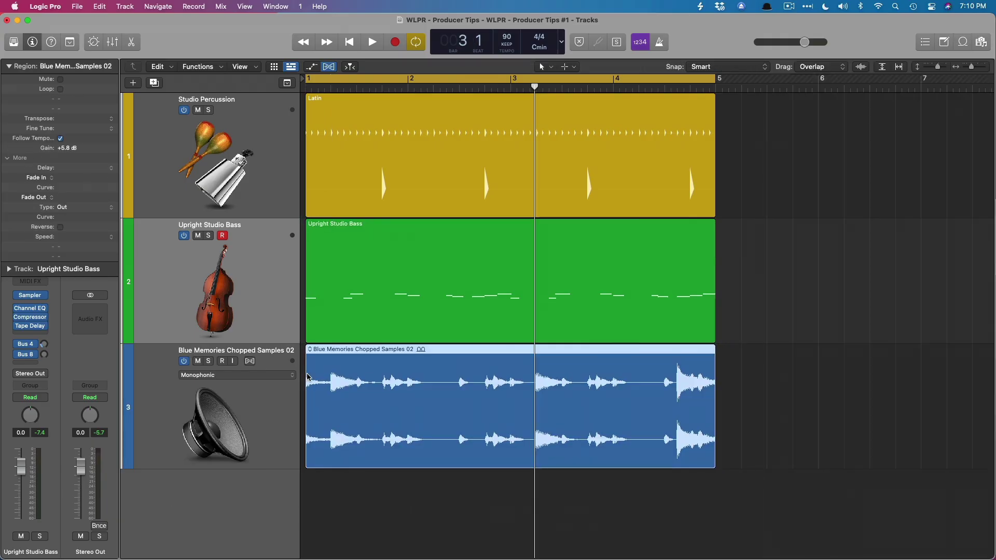
{"action": "key", "text": "Return"}
{"action": "key", "text": "space"}
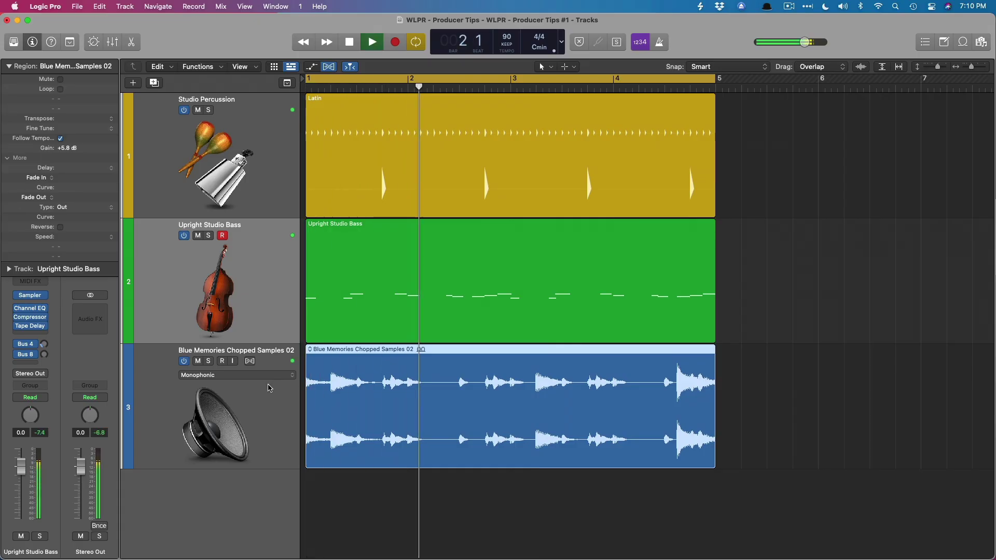
{"action": "key", "text": "space"}
{"action": "key", "text": "Return"}
- Reduce the track height and create a Quick Sampler (Optimized) track from the Blue Memories Chopped Samples 02 region
{"action": "key", "text": "super+Up"}
{"action": "key", "text": "super+Up"}
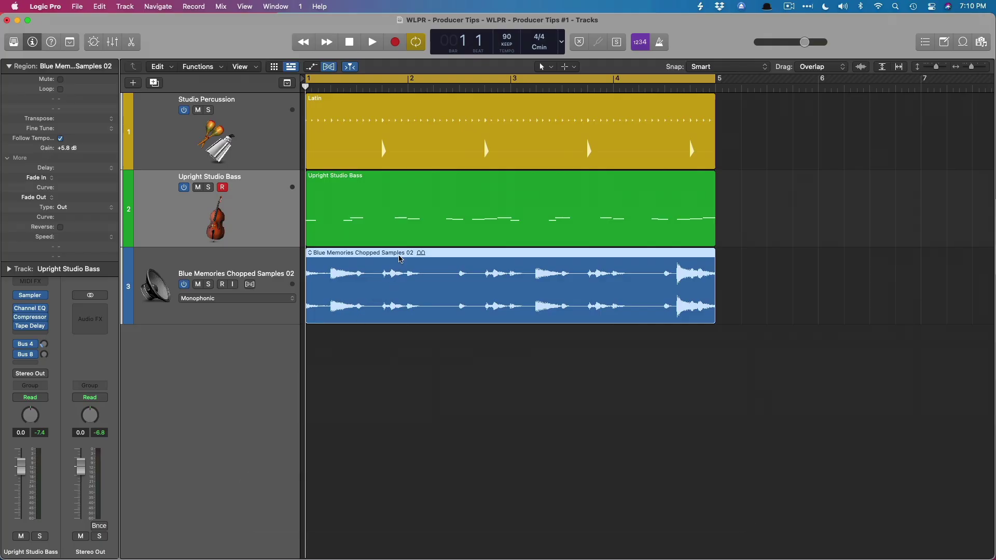
{"action": "left_click_drag", "start_coordinate": [400, 262], "coordinate": [236, 363]}
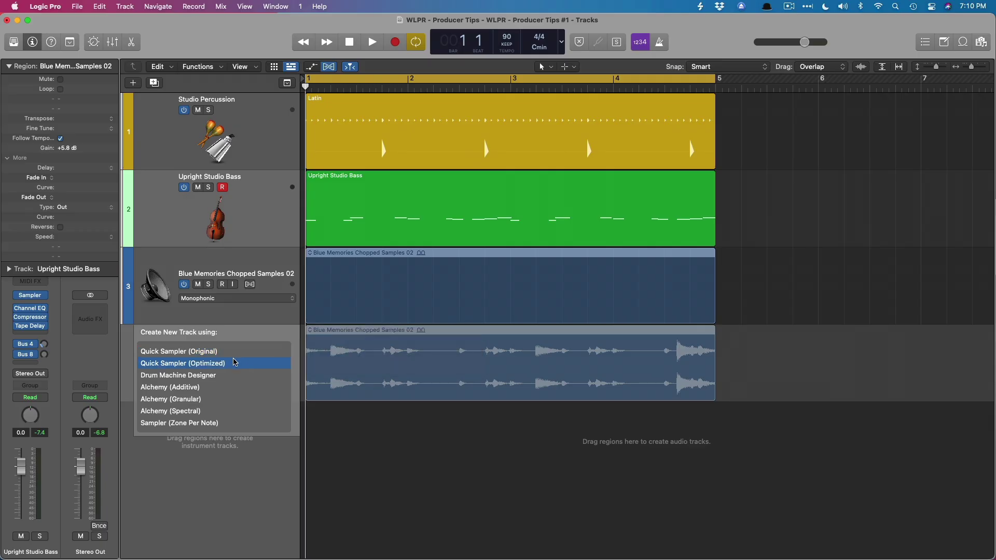
{"action": "left_click_drag", "start_coordinate": [236, 363], "coordinate": [236, 362]}
{"action": "left_click_drag", "start_coordinate": [236, 362], "coordinate": [235, 363]}
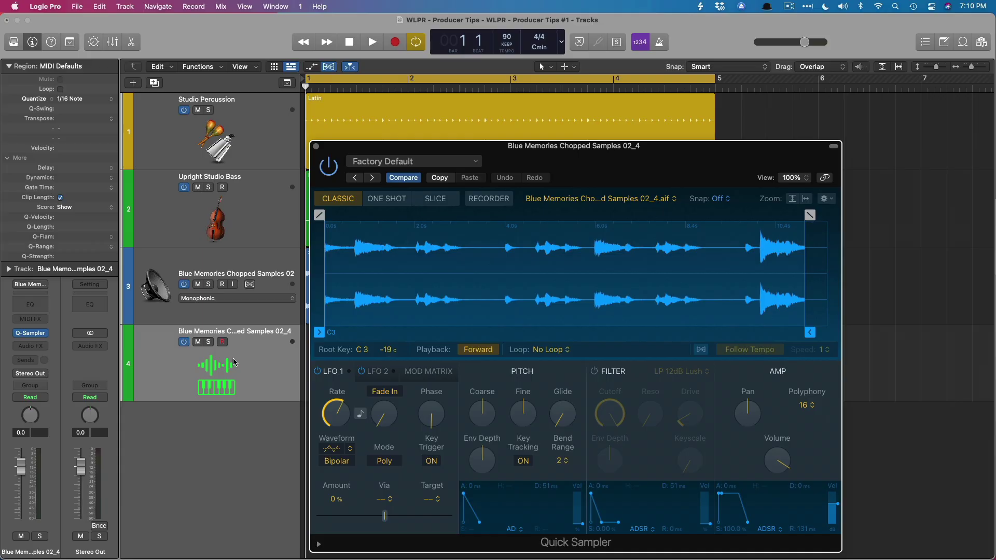
- Switch Quick Sampler to Slice mode and power off the original Blue Memories Chopped Samples 02 audio track
{"action": "left_click_drag", "start_coordinate": [447, 155], "coordinate": [614, 356]}
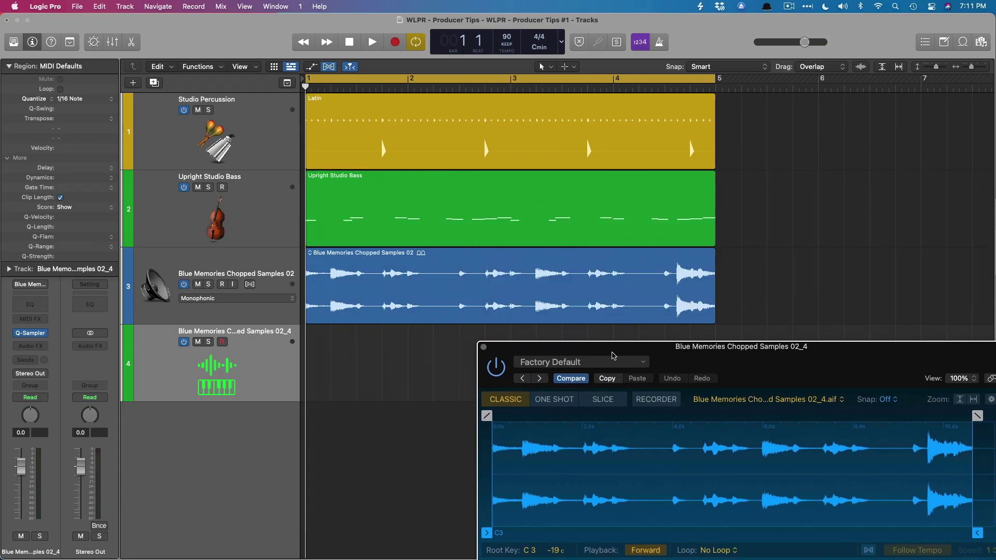
{"action": "left_click_drag", "start_coordinate": [732, 363], "coordinate": [620, 134]}
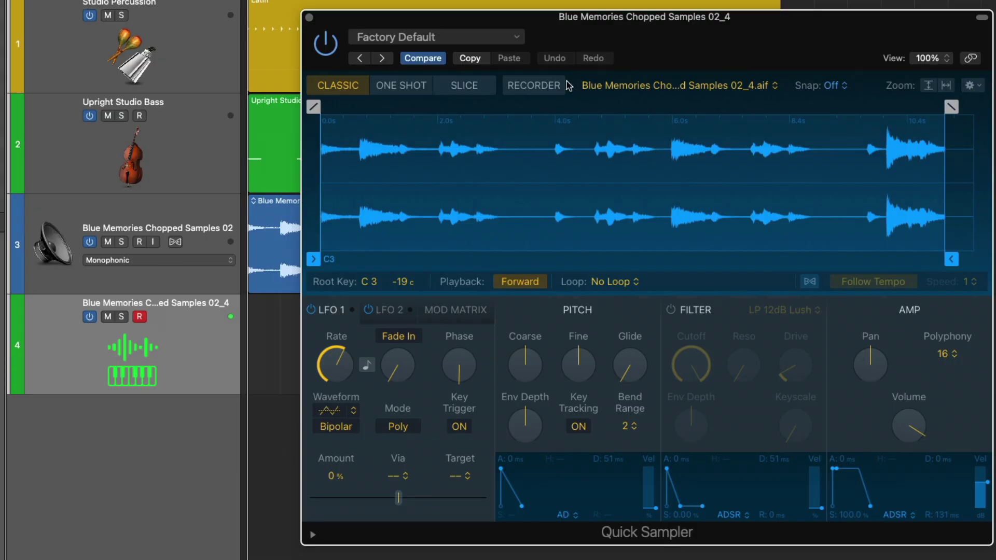
{"action": "left_click", "coordinate": [463, 92]}
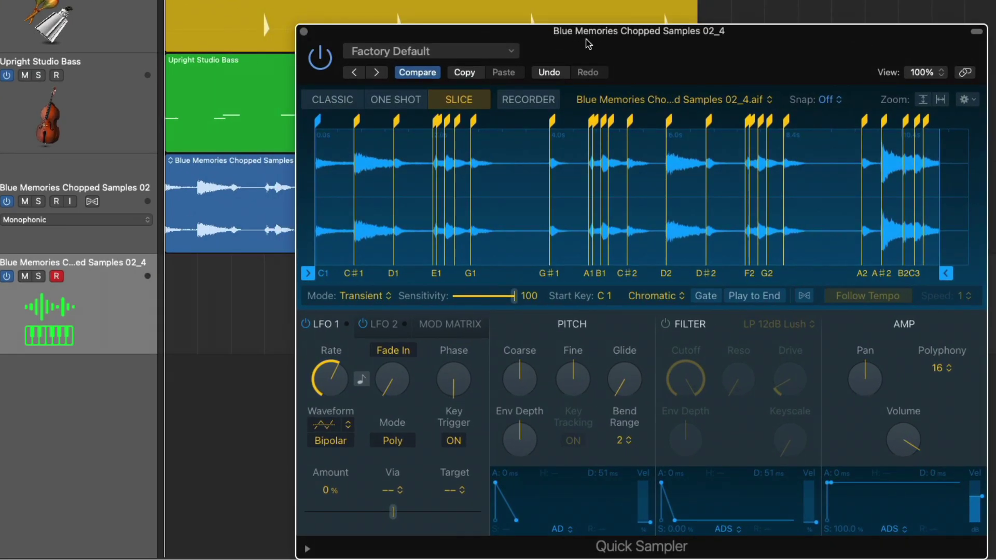
{"action": "left_click", "coordinate": [6, 201]}
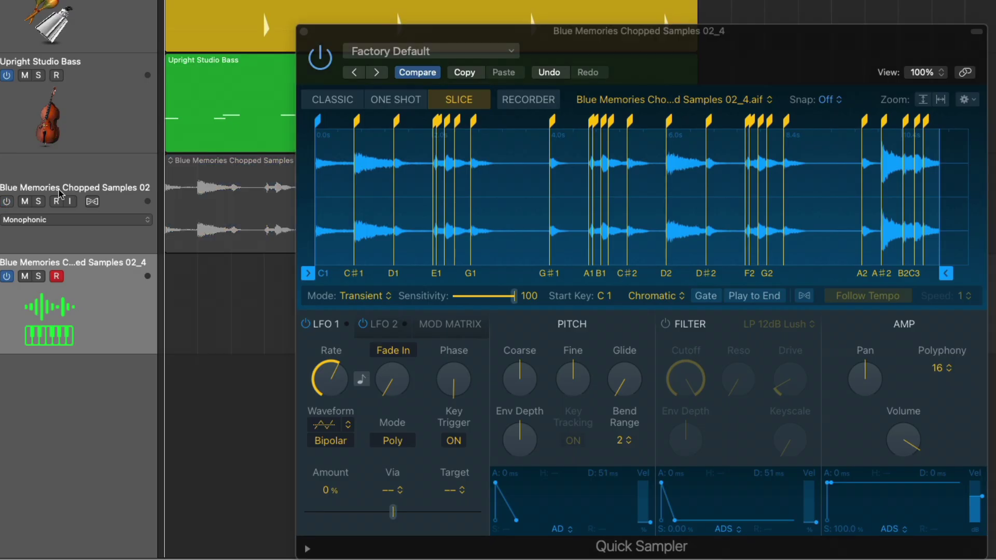
- Set the slicing mode to Equal and divide the sample into 16 slices
{"action": "left_click", "coordinate": [376, 296]}
{"action": "left_click", "coordinate": [363, 329]}
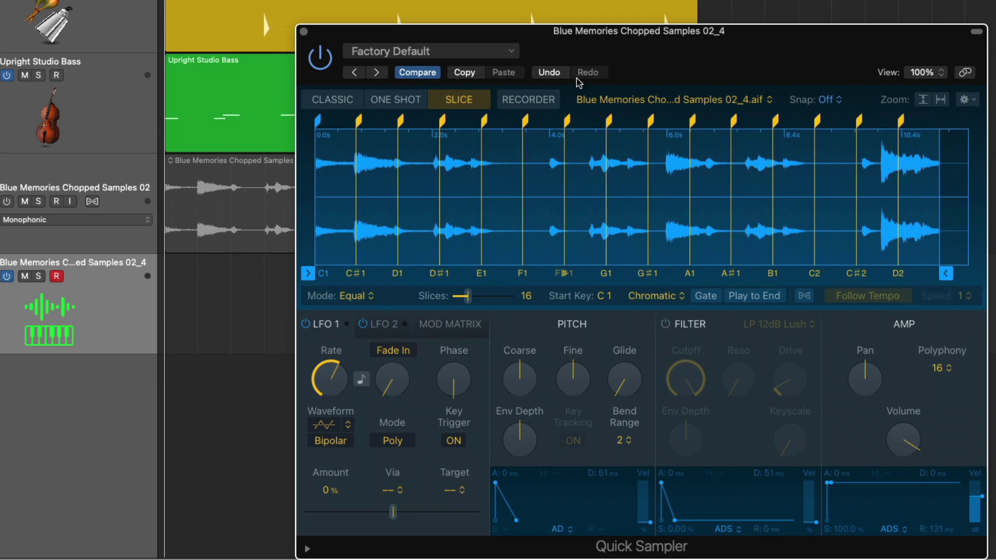
{"action": "left_click_drag", "start_coordinate": [694, 32], "coordinate": [634, 0]}
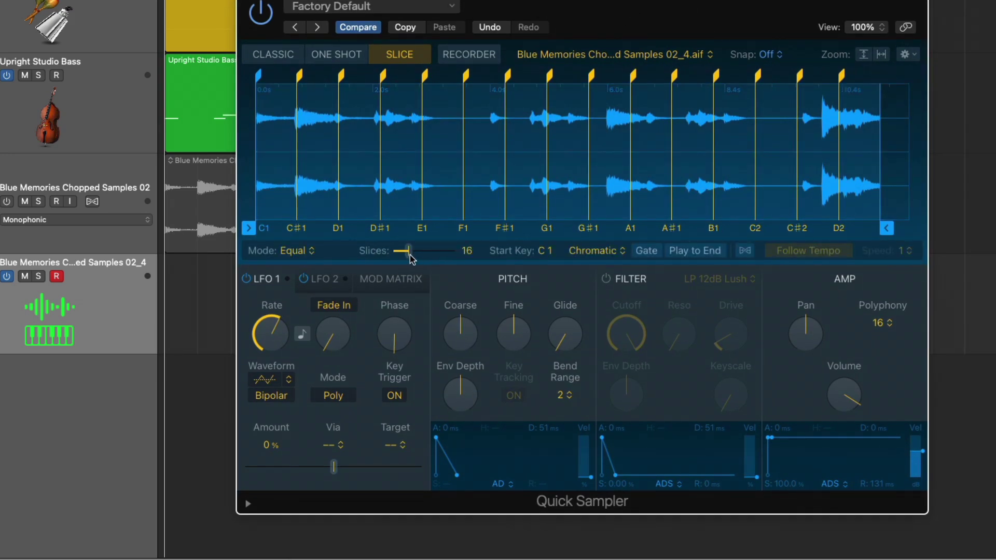
{"action": "mouse_move", "coordinate": [409, 251]}
{"action": "left_mouse_down"}
{"action": "mouse_move", "coordinate": [438, 256]}
{"action": "mouse_move", "coordinate": [383, 255]}
{"action": "mouse_move", "coordinate": [418, 254]}
{"action": "mouse_move", "coordinate": [408, 254]}
{"action": "left_mouse_up"}
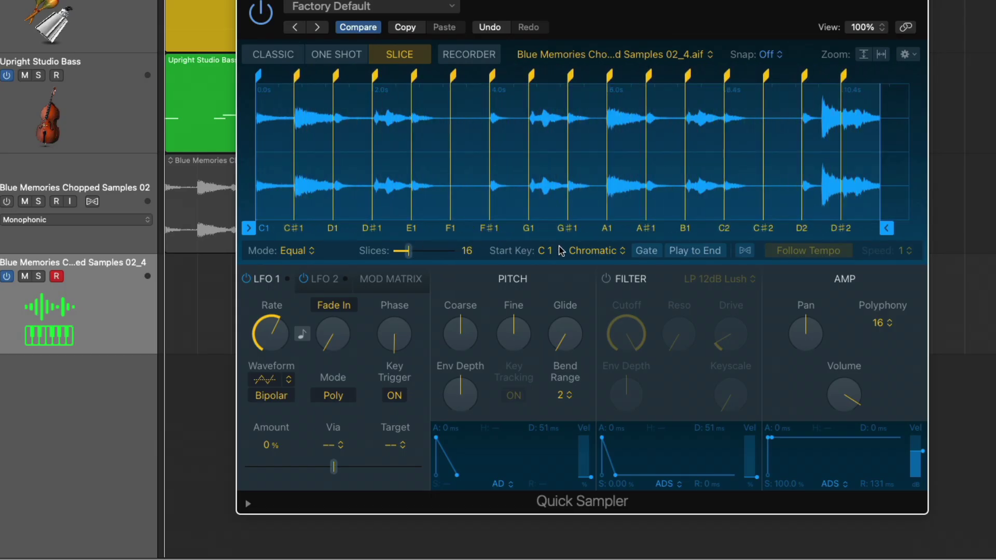
- Map the slices to White keys and enable Follow Tempo in Quick Sampler
{"action": "left_click", "coordinate": [598, 253]}
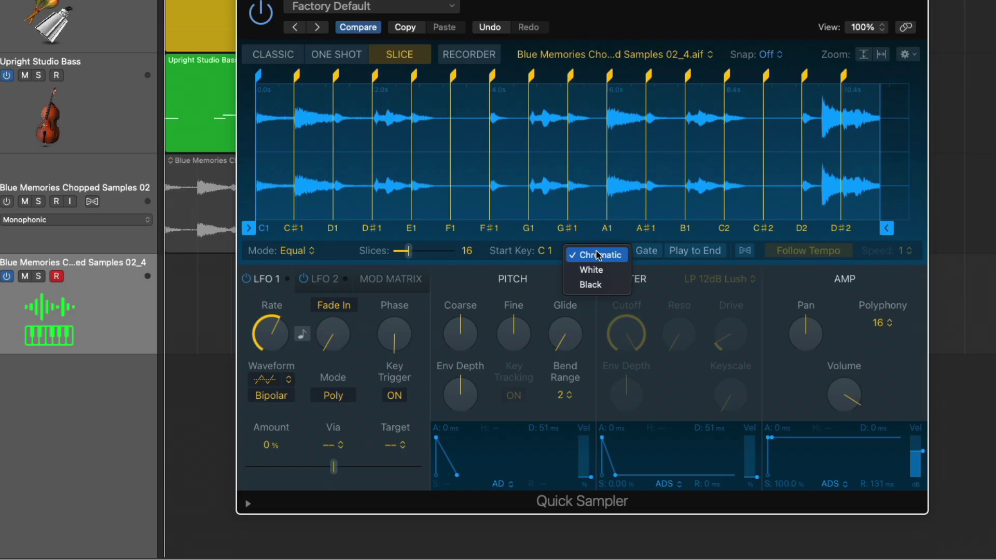
{"action": "left_click", "coordinate": [590, 268]}
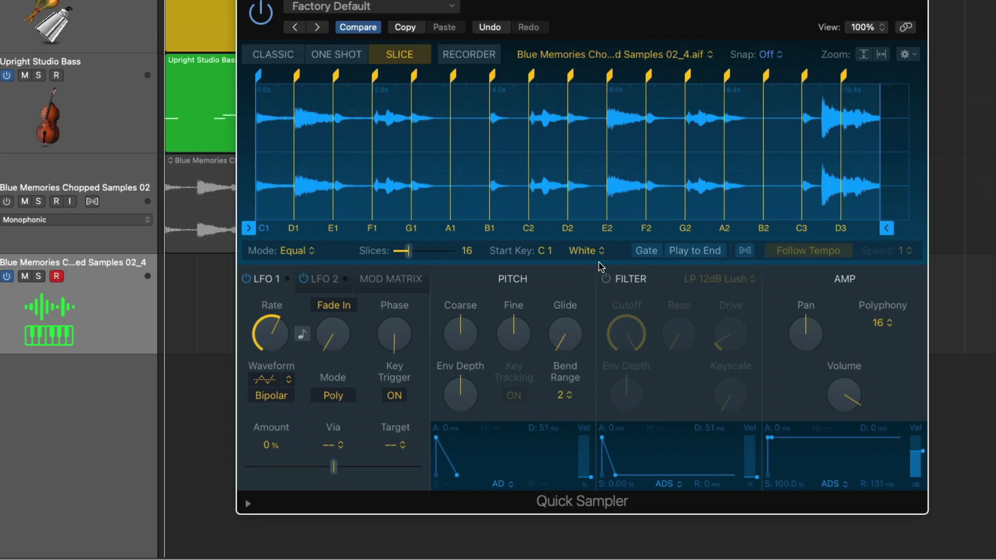
{"action": "left_click", "coordinate": [800, 249]}
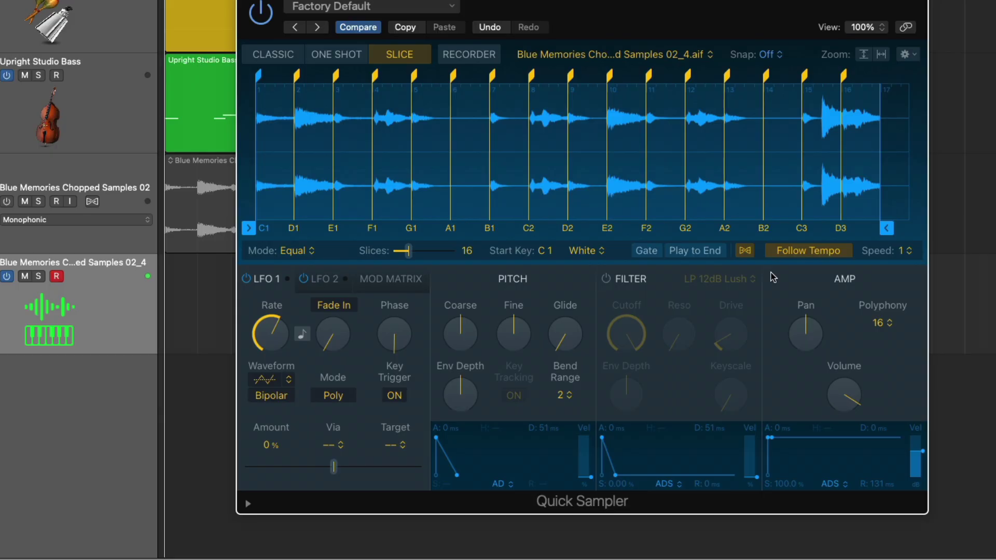
- Record a part with the sample slices on the Quick Sampler track across bars 1 to 5, and close the plug-in window
{"action": "left_click_drag", "start_coordinate": [506, 29], "coordinate": [632, 75]}
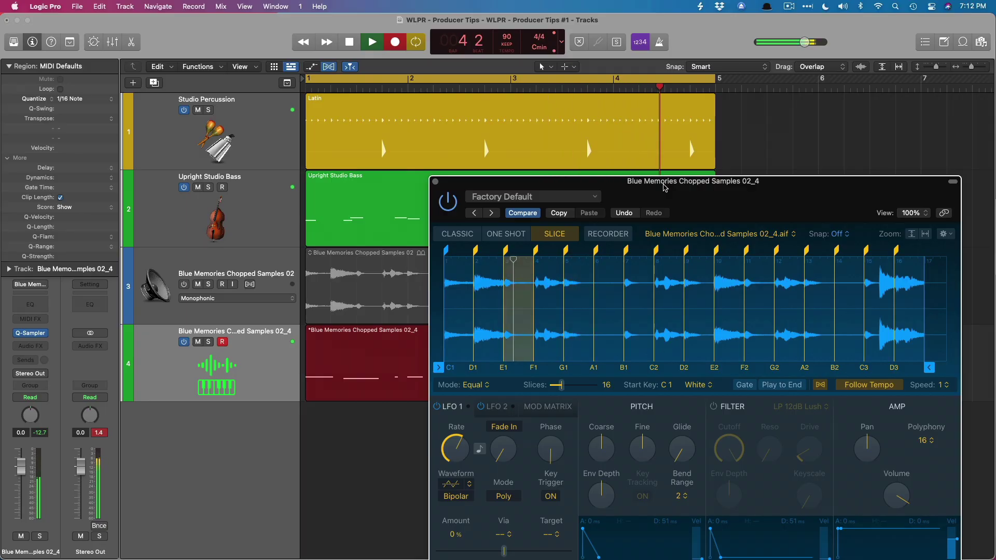
{"action": "key", "text": "space"}
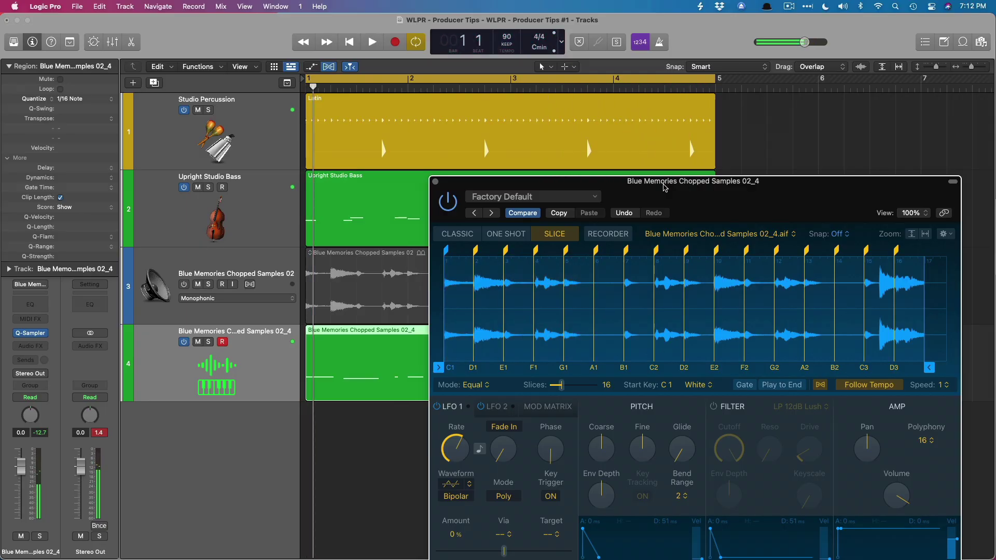
{"action": "left_click", "coordinate": [437, 181]}
- In the Piano Roll, set the velocity of the recorded region's C1 note late in bar 2 to 42, and close the editor
{"action": "double_click", "coordinate": [455, 334]}
{"action": "scroll", "coordinate": [456, 336], "scroll_direction": "right", "scroll_amount": 10}
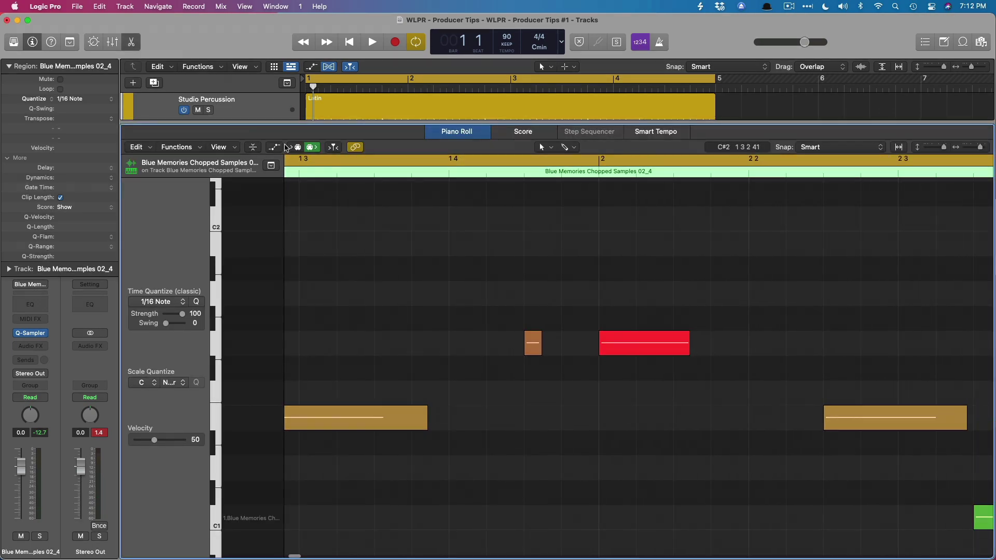
{"action": "key", "text": "z"}
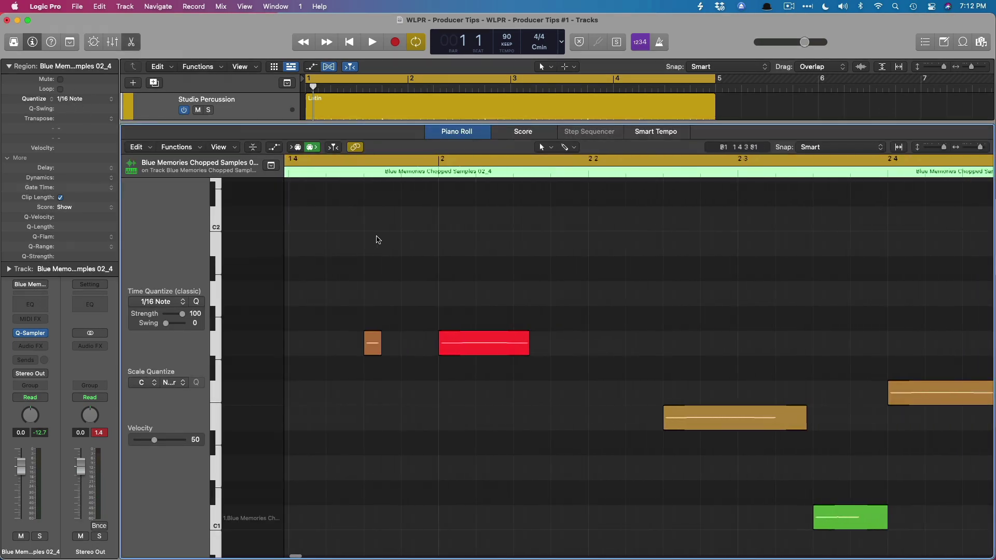
{"action": "scroll", "coordinate": [472, 382], "scroll_direction": "down", "scroll_amount": 10}
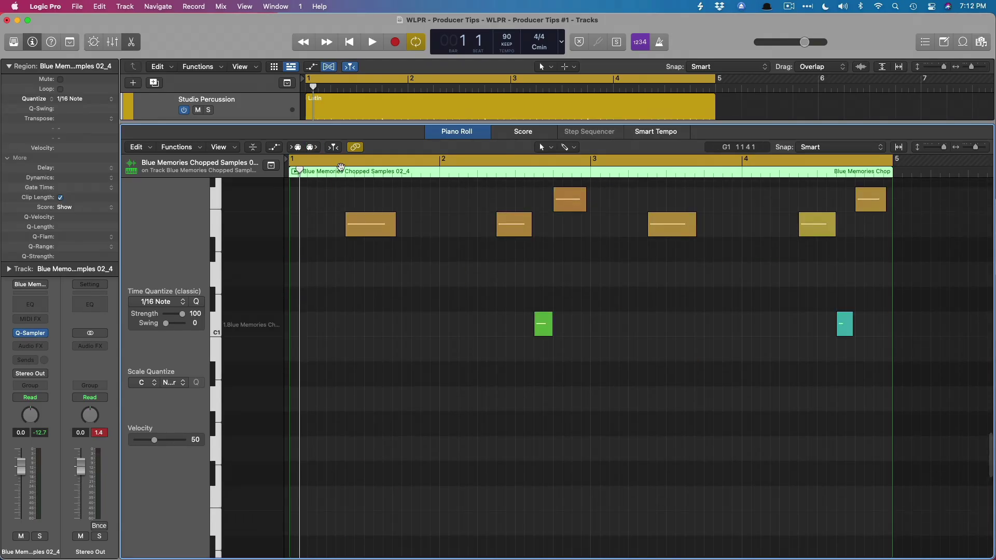
{"action": "left_click_drag", "start_coordinate": [490, 291], "coordinate": [589, 323]}
{"action": "left_click_drag", "start_coordinate": [164, 440], "coordinate": [151, 440]}
{"action": "scroll", "coordinate": [414, 442], "scroll_direction": "up", "scroll_amount": 8}
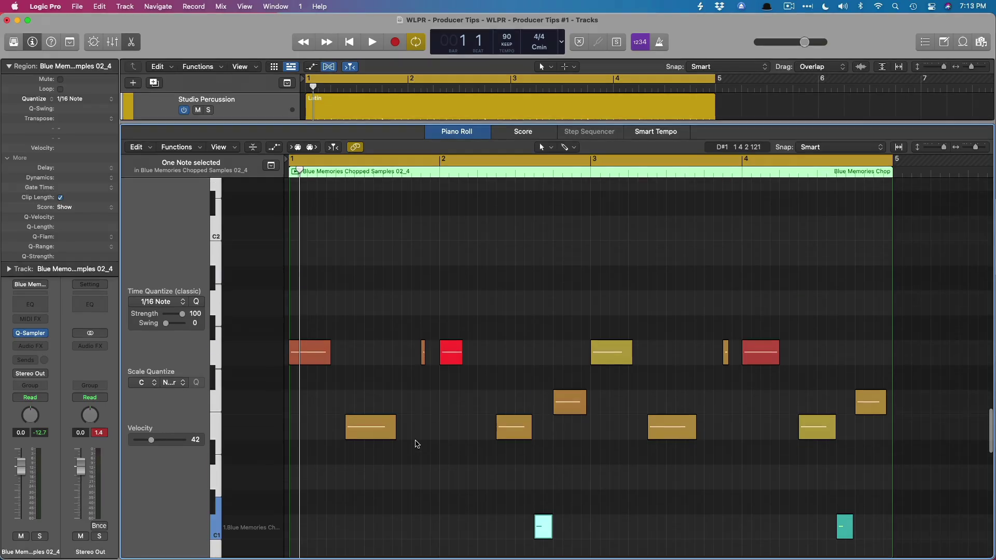
{"action": "key", "text": "e"}
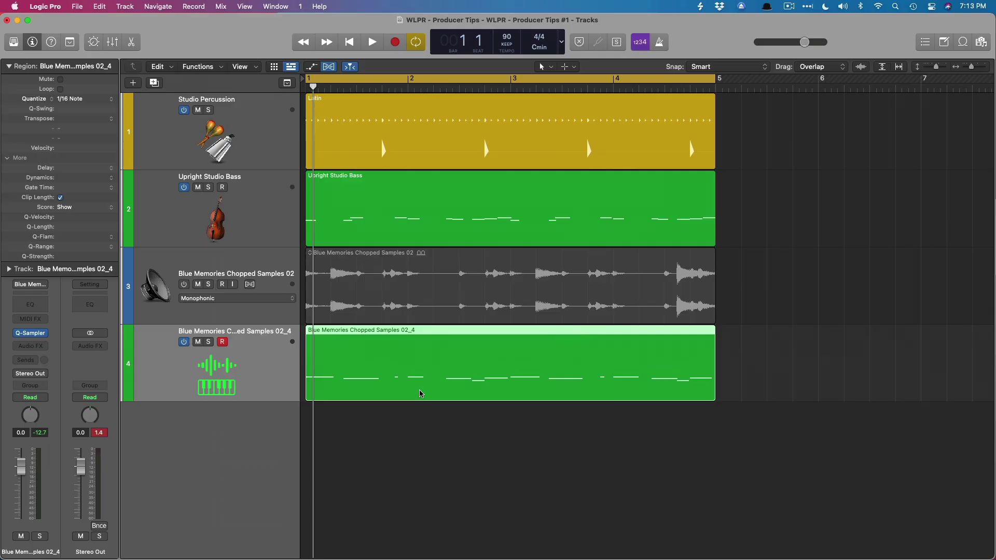
- Delete the powered-off Blue Memories Chopped Samples 02 audio track together with its region
{"action": "left_click", "coordinate": [188, 264]}
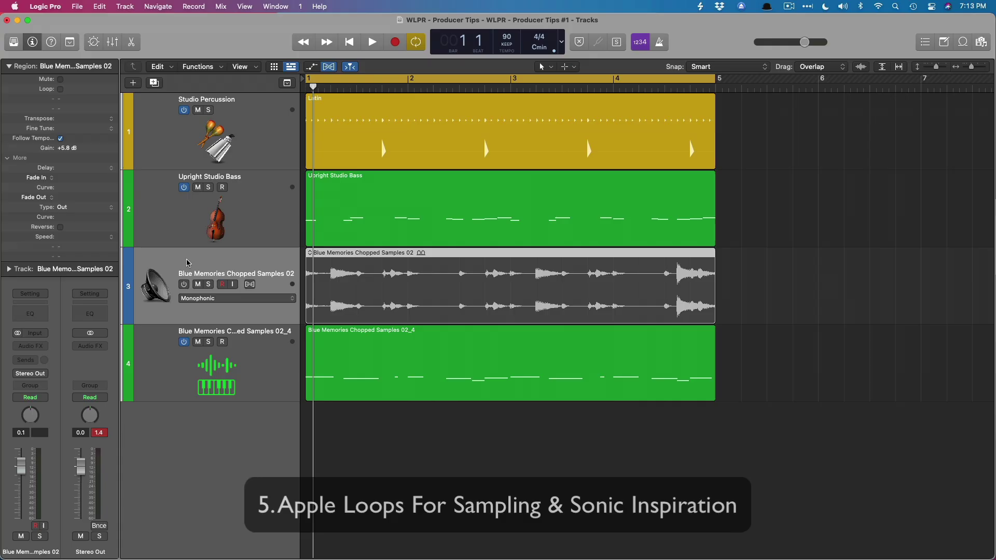
{"action": "key", "text": "Delete"}
{"action": "key", "text": "Delete"}
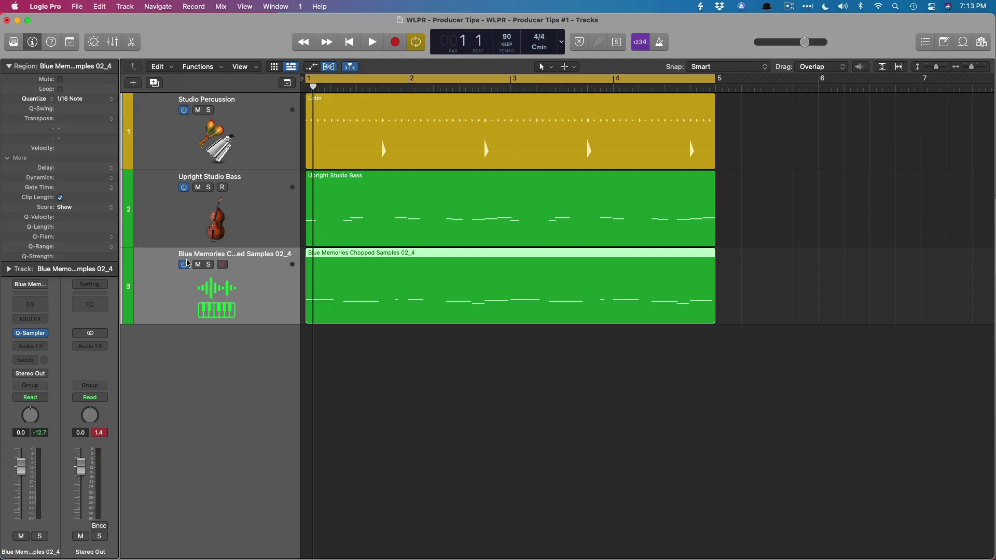
- Open the Loop Browser, show loops from All Packs and look through the list
{"action": "key", "text": "o"}
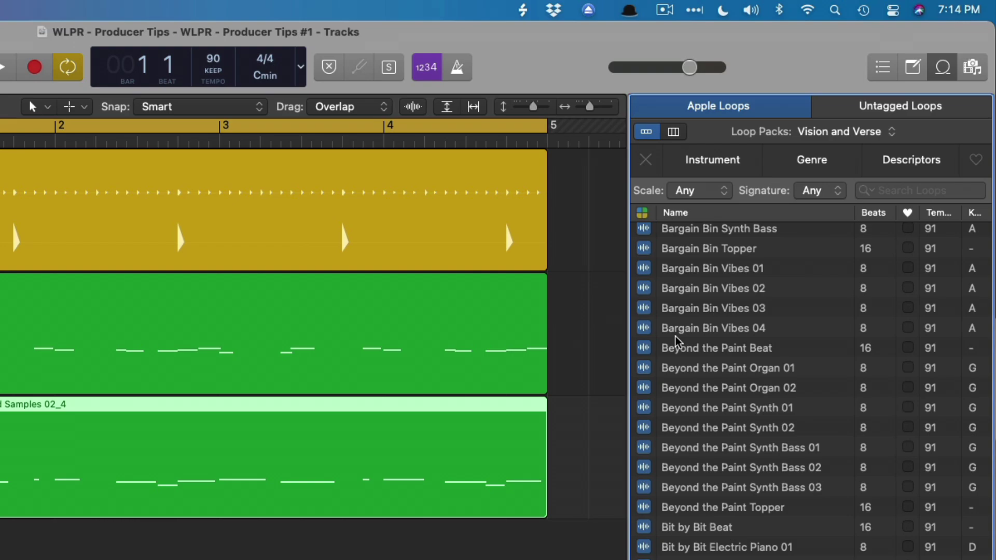
{"action": "left_click", "coordinate": [823, 132]}
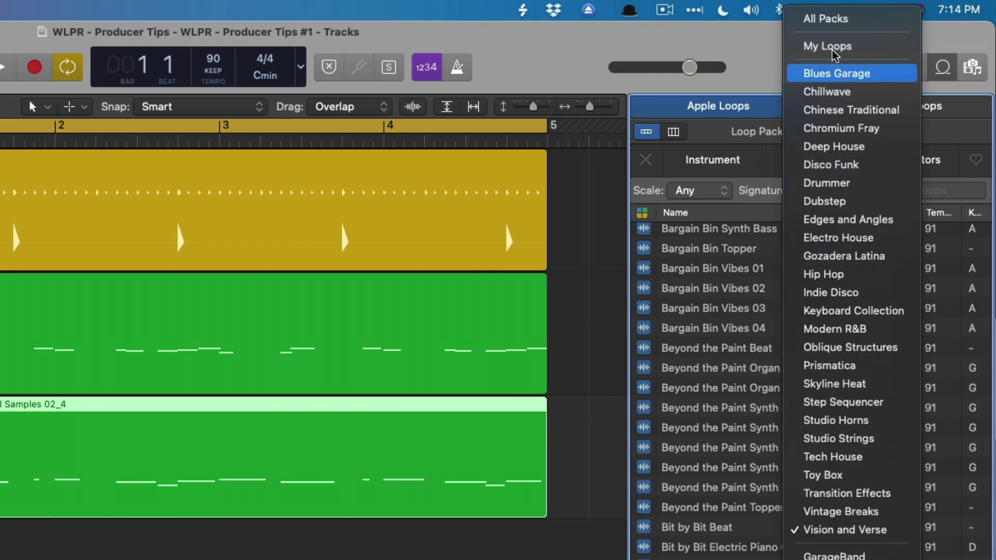
{"action": "left_click", "coordinate": [845, 17]}
{"action": "scroll", "coordinate": [809, 389], "scroll_direction": "down", "scroll_amount": 5}
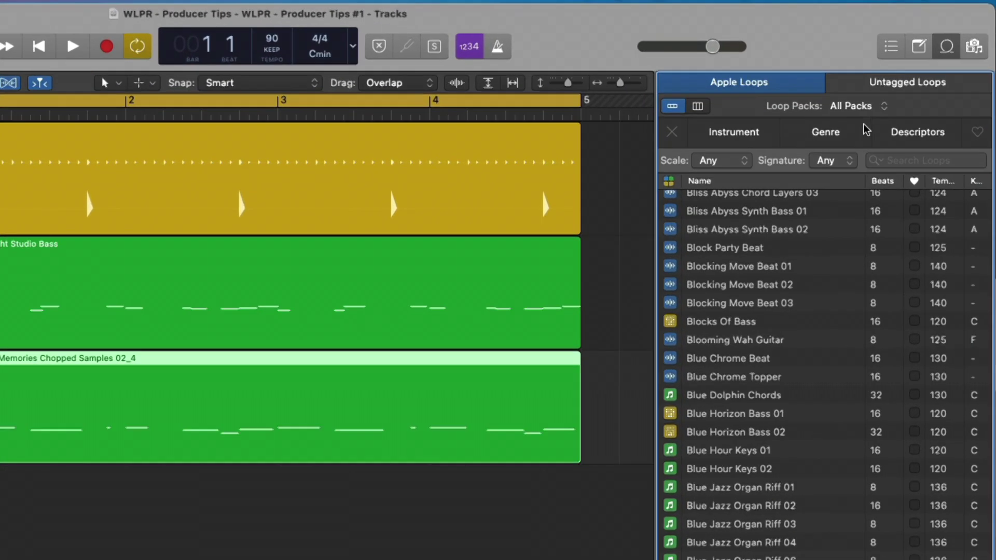
- Filter the Apple Loops to the Step Sequencer pack and preview Big Dreams Beat 01 during playback
{"action": "left_click", "coordinate": [850, 106]}
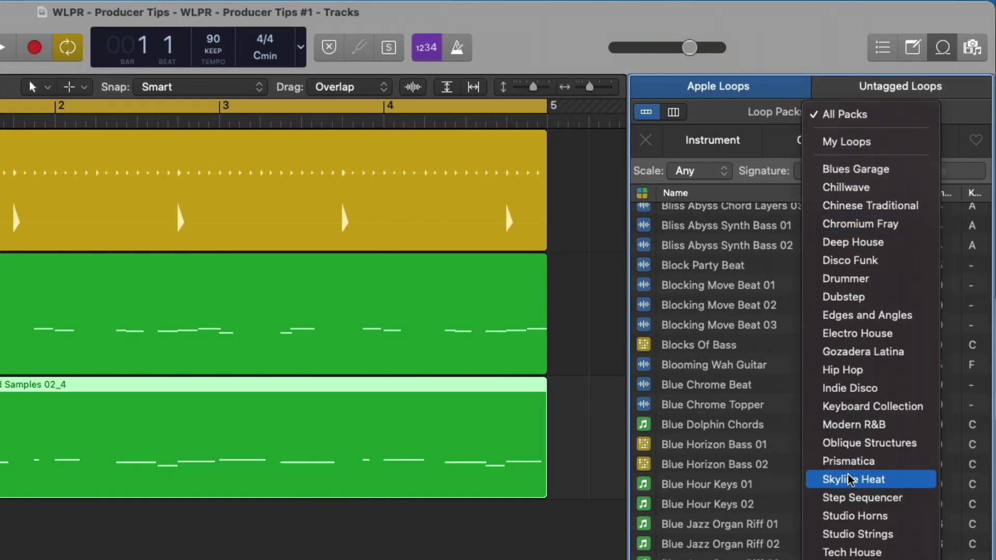
{"action": "left_click", "coordinate": [848, 495]}
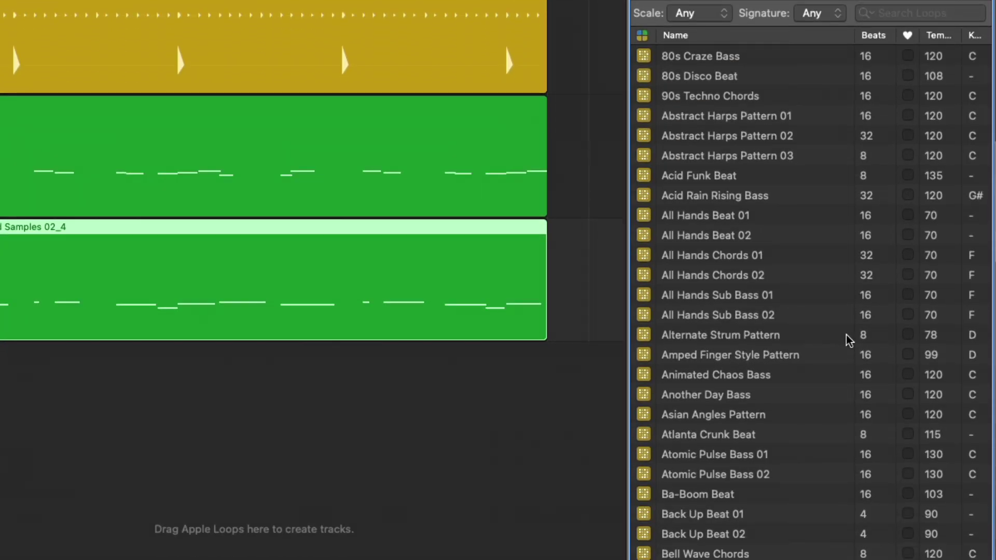
{"action": "scroll", "coordinate": [846, 335], "scroll_direction": "down", "scroll_amount": 5}
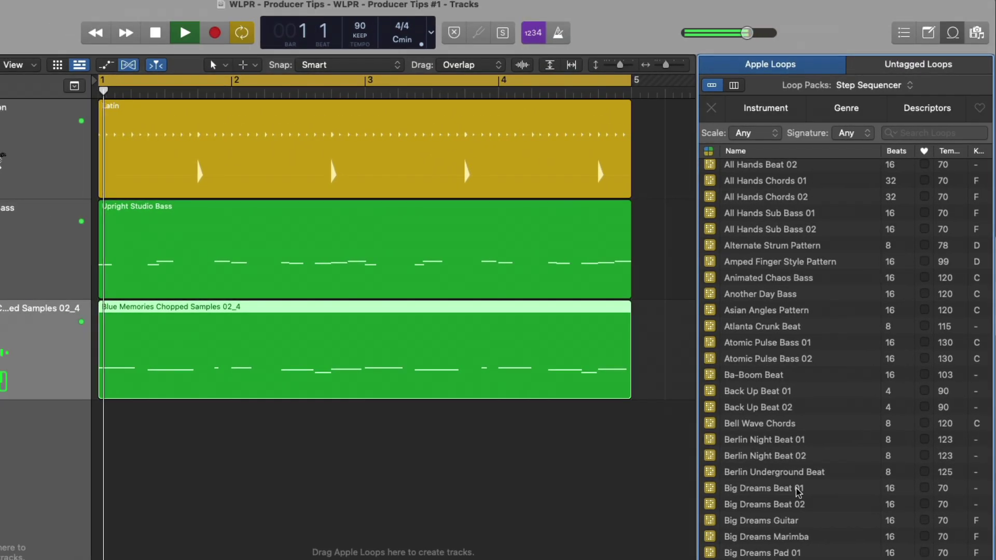
{"action": "left_click", "coordinate": [753, 455]}
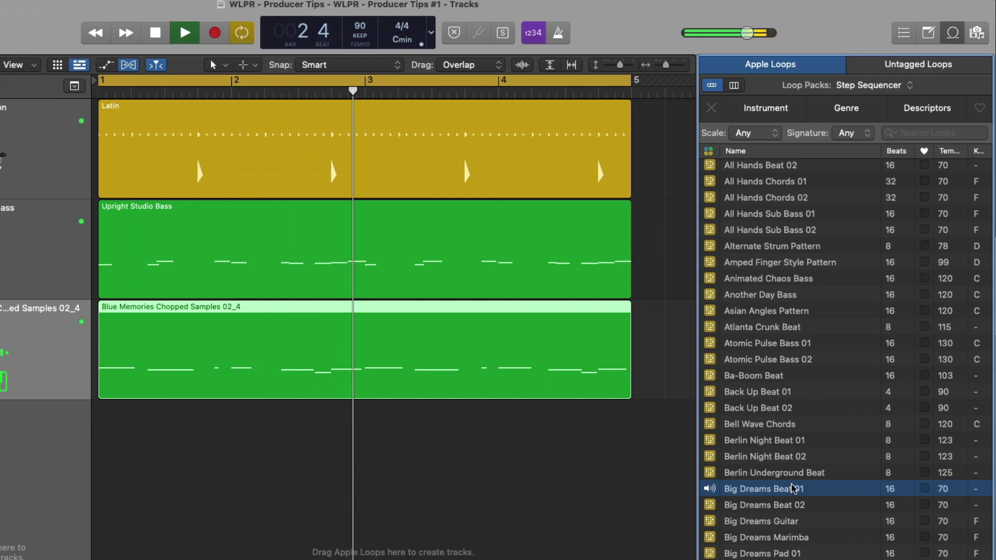
- Stop the loop preview and place Big Dreams Beat 01 at bar 1 on a new track, and select that Tight Trap track
{"action": "left_click", "coordinate": [794, 489]}
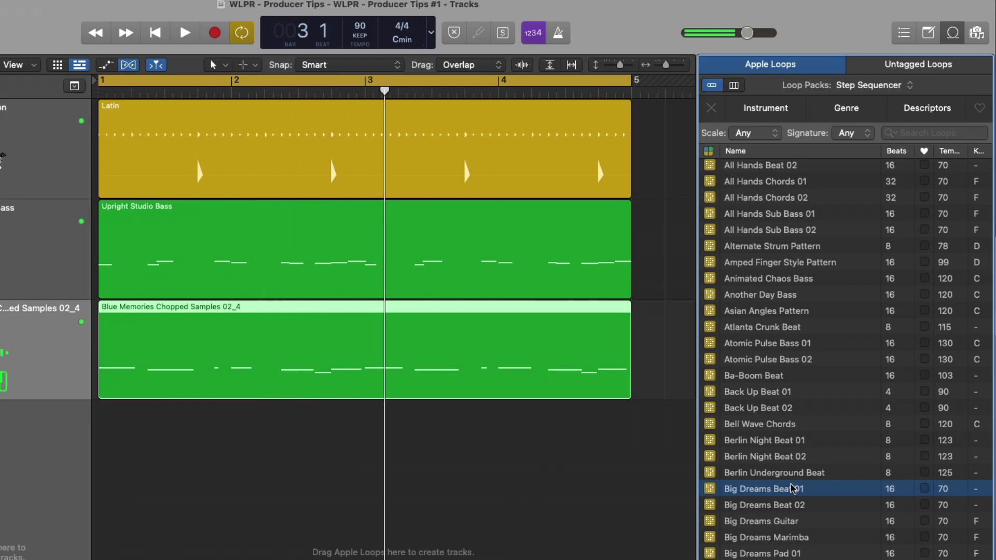
{"action": "left_click_drag", "start_coordinate": [793, 489], "coordinate": [101, 469]}
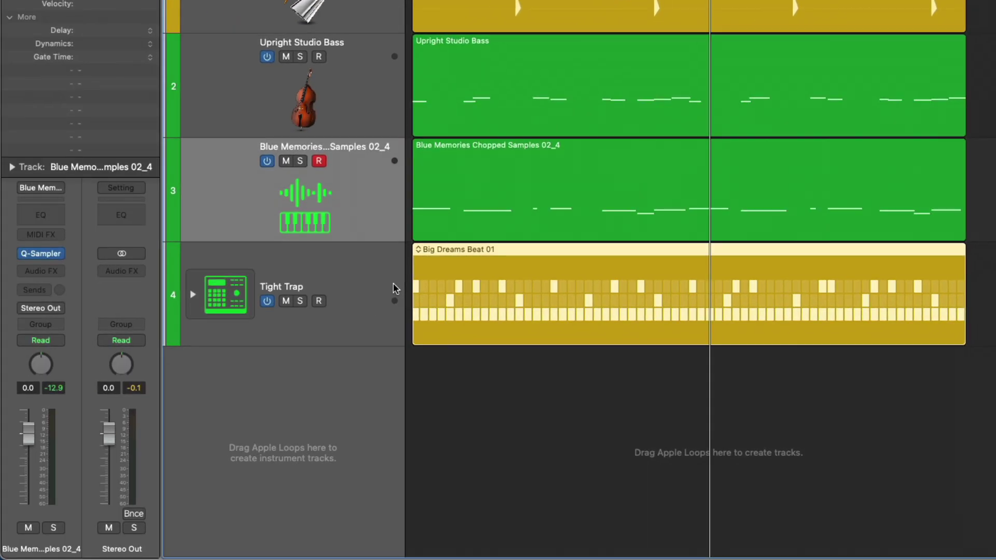
{"action": "left_click", "coordinate": [395, 287]}
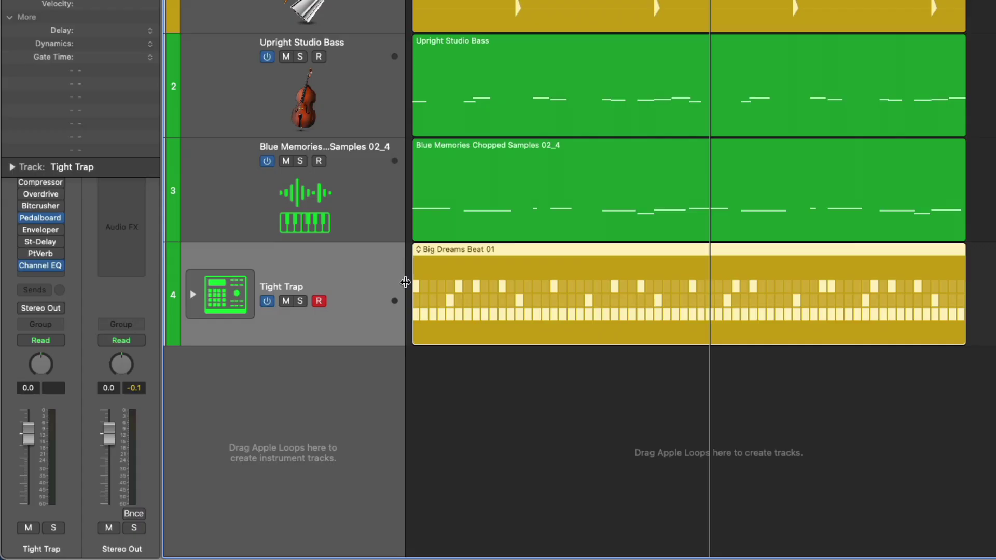
- Inspect the Tight Trap kit in the Mixer, viewing its Drum Machine Designer and expanding its individual drum channels
{"action": "key", "text": "x"}
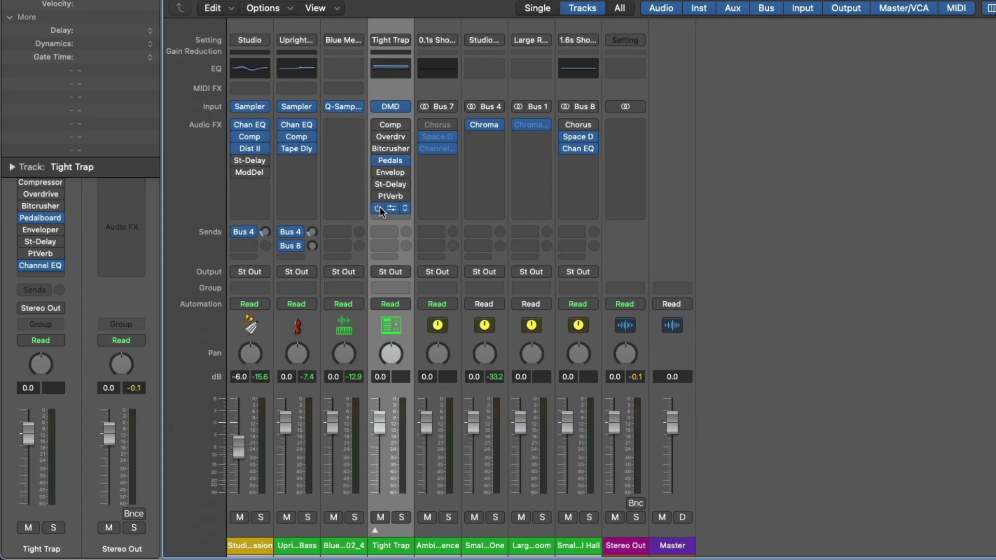
{"action": "left_click", "coordinate": [390, 106]}
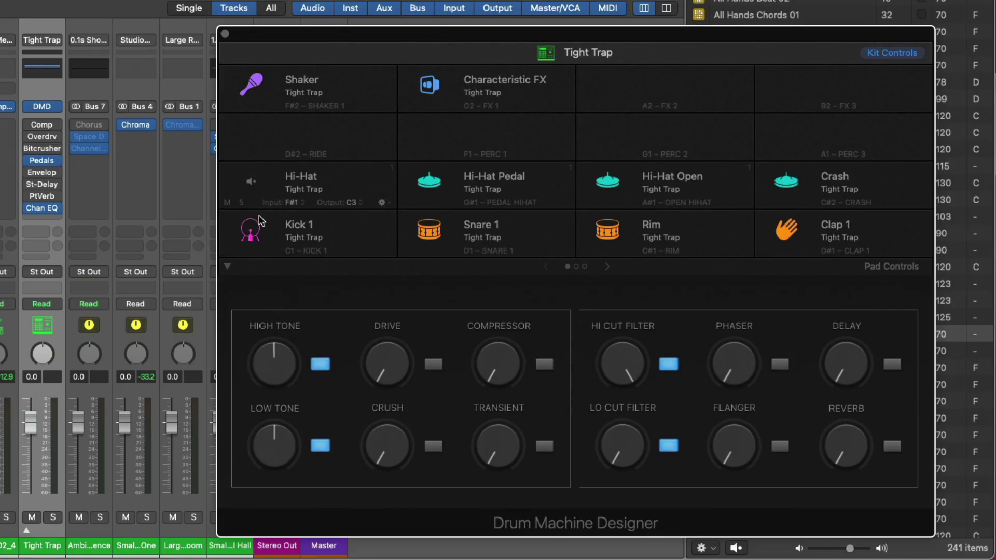
{"action": "left_click", "coordinate": [27, 531]}
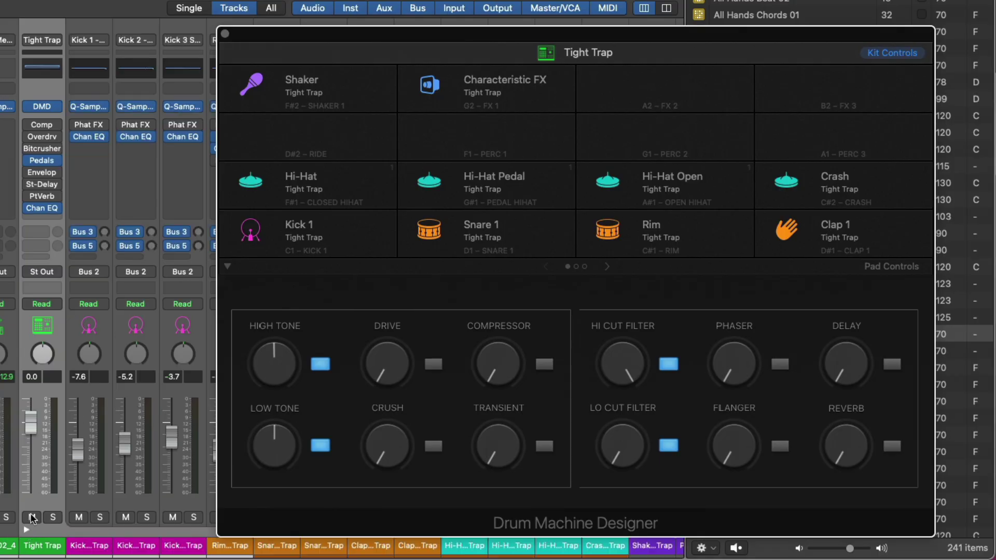
{"action": "left_click", "coordinate": [225, 33]}
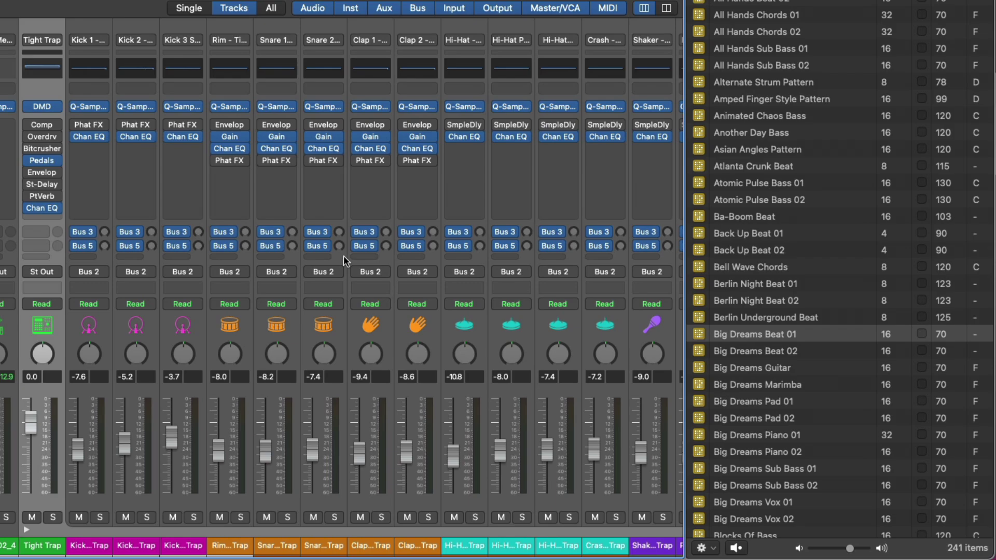
{"action": "key", "text": "x"}
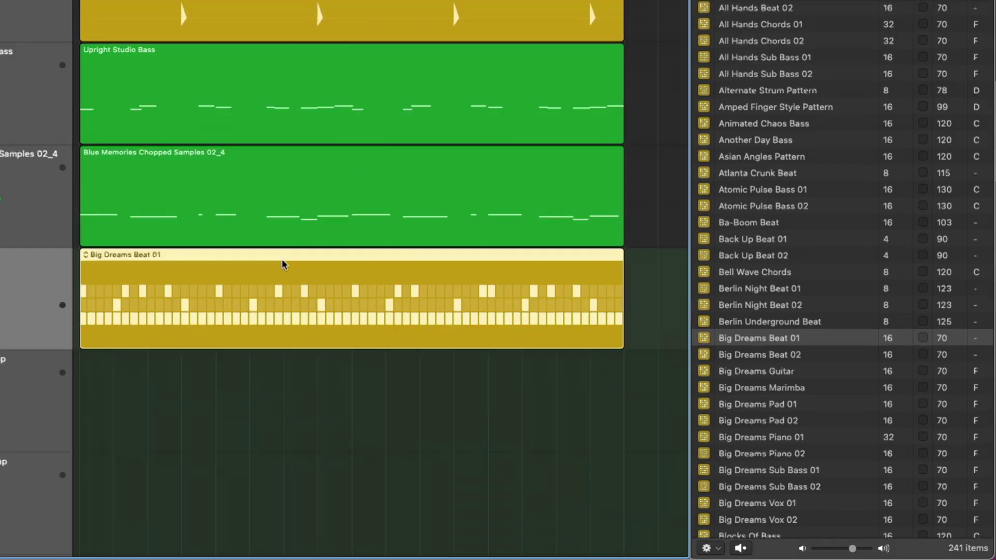
- View the Big Dreams Beat 01 region's pattern in the Step Sequencer, close the editor and collapse the Tight Trap track stack
{"action": "double_click", "coordinate": [282, 259]}
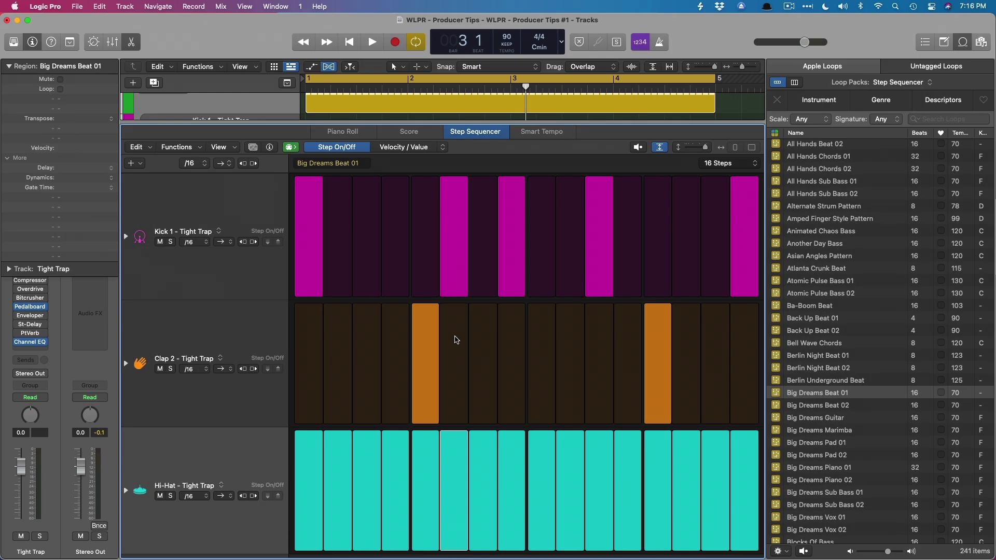
{"action": "key", "text": "e"}
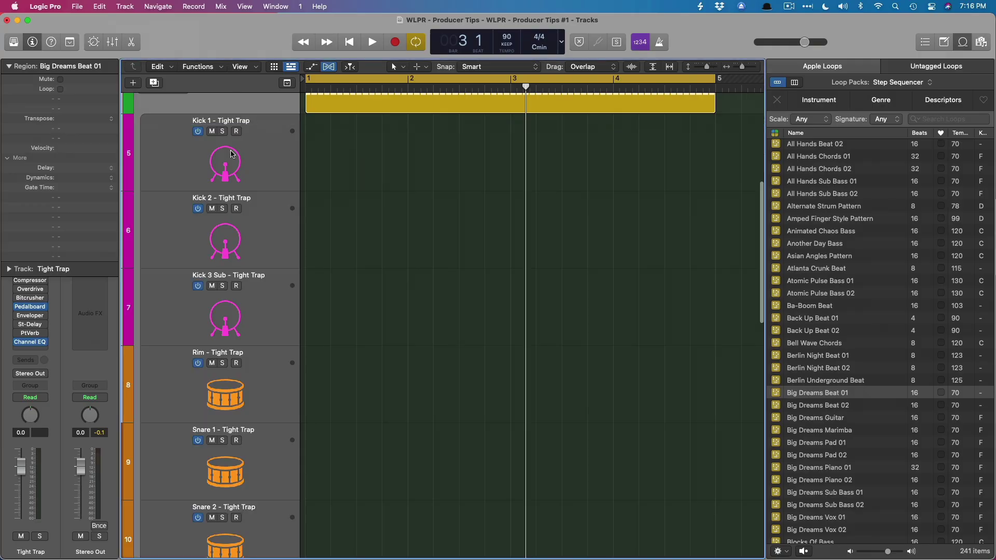
{"action": "scroll", "coordinate": [233, 155], "scroll_direction": "up", "scroll_amount": 5}
{"action": "left_click", "coordinate": [143, 330]}
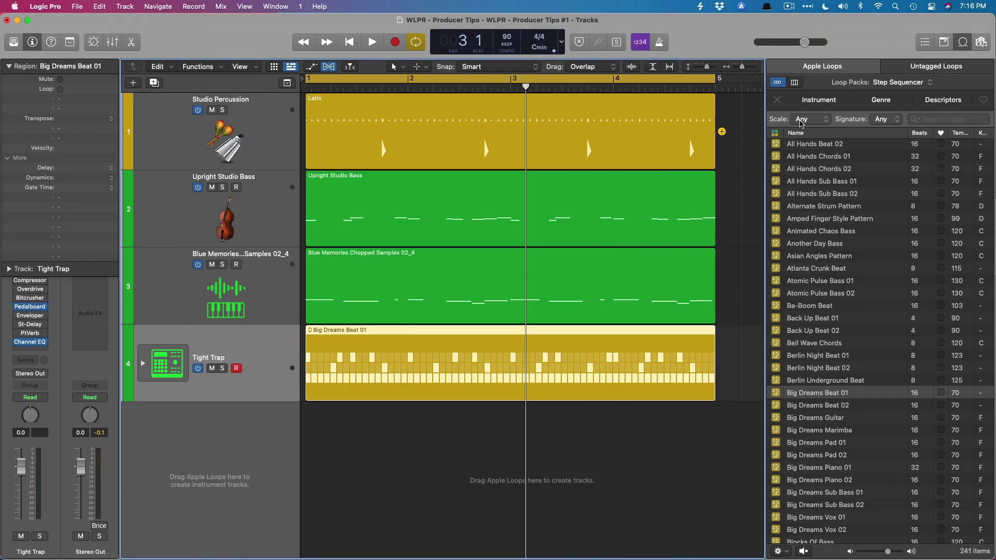
- Switch the Loop Browser to show loops from All Packs
{"action": "left_click", "coordinate": [880, 83]}
{"action": "scroll", "coordinate": [892, 104], "scroll_direction": "up", "scroll_amount": 5}
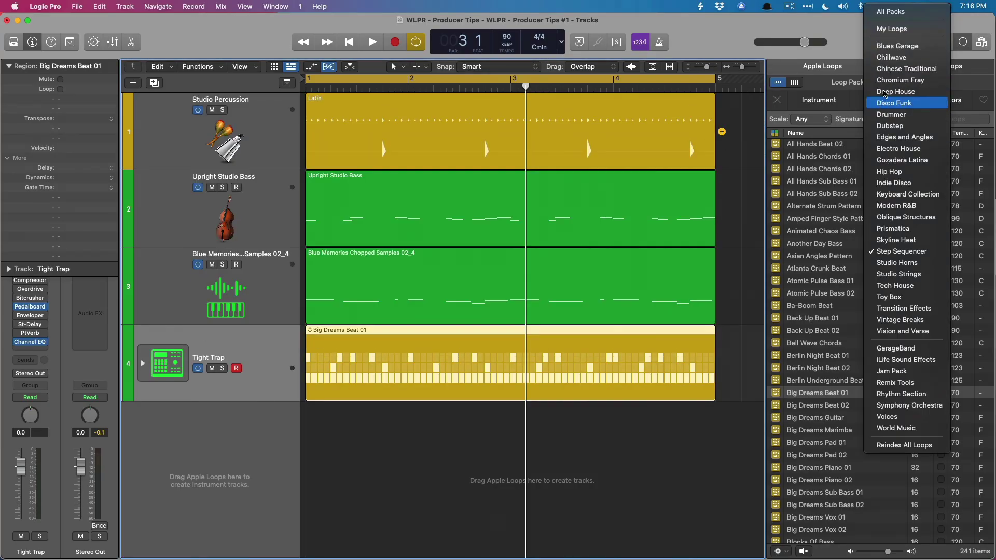
{"action": "left_click", "coordinate": [908, 9]}
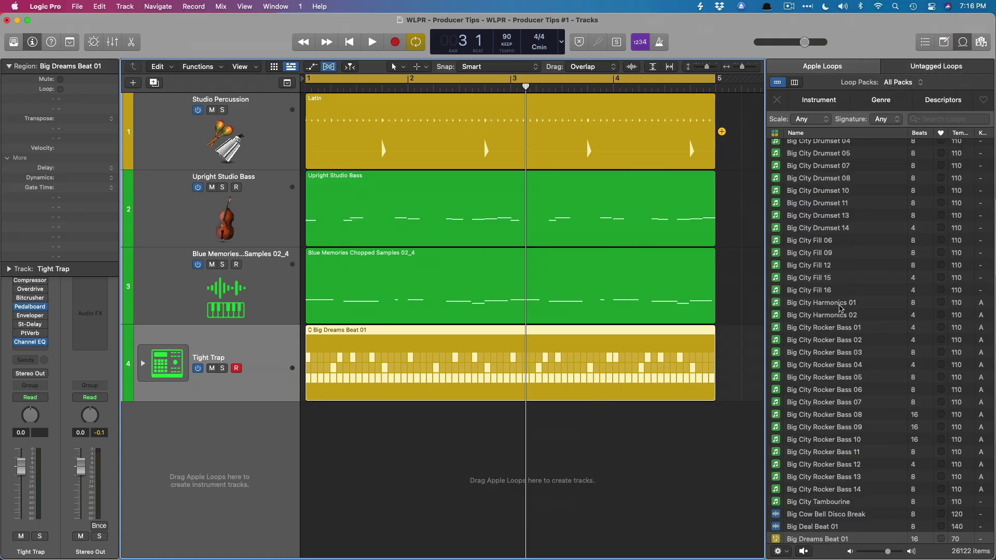
- Place the Big City Harmonics 01 loop at bar 3 on a new track and view its Guitar instrument settings
{"action": "left_click_drag", "start_coordinate": [840, 308], "coordinate": [508, 470]}
{"action": "left_click", "coordinate": [275, 452]}
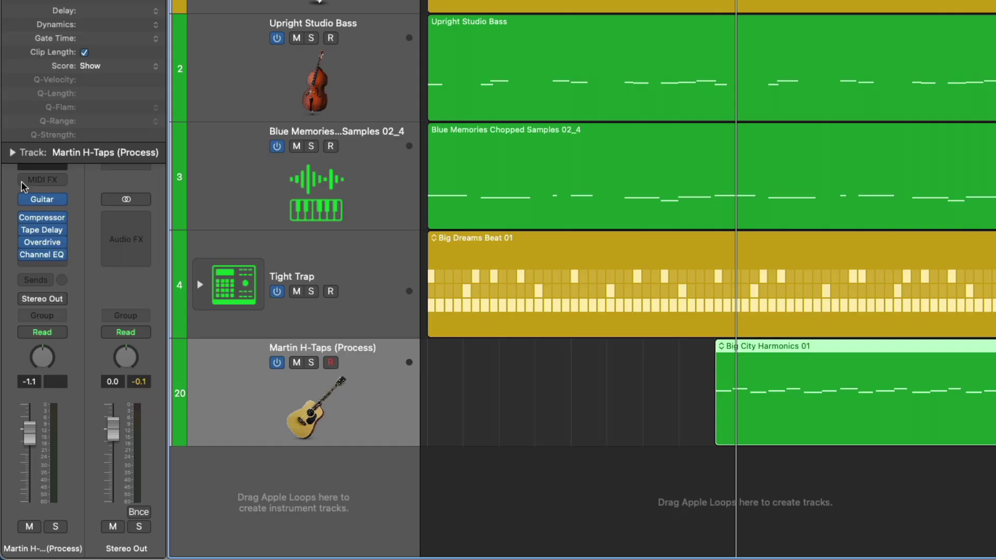
{"action": "left_click", "coordinate": [40, 201]}
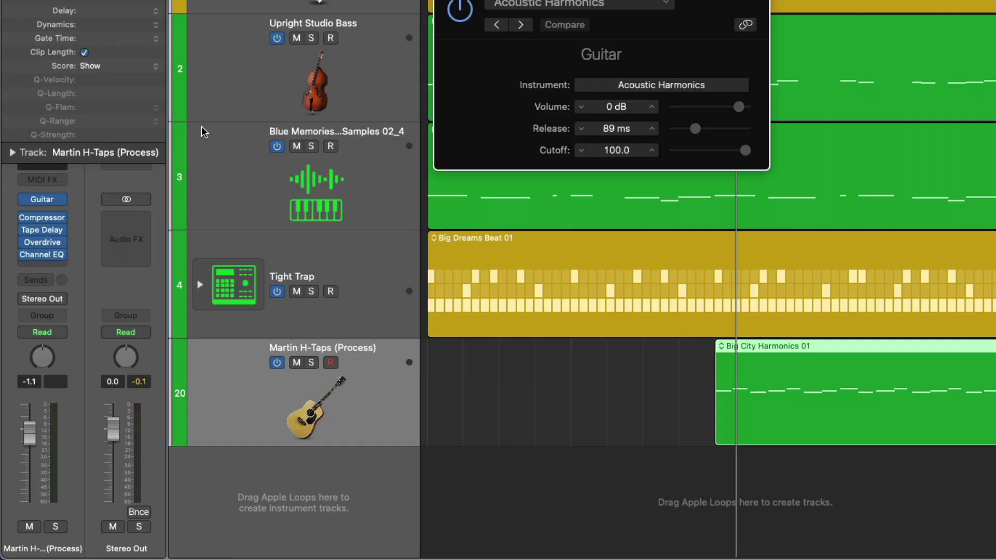
{"action": "key", "text": "super+w"}
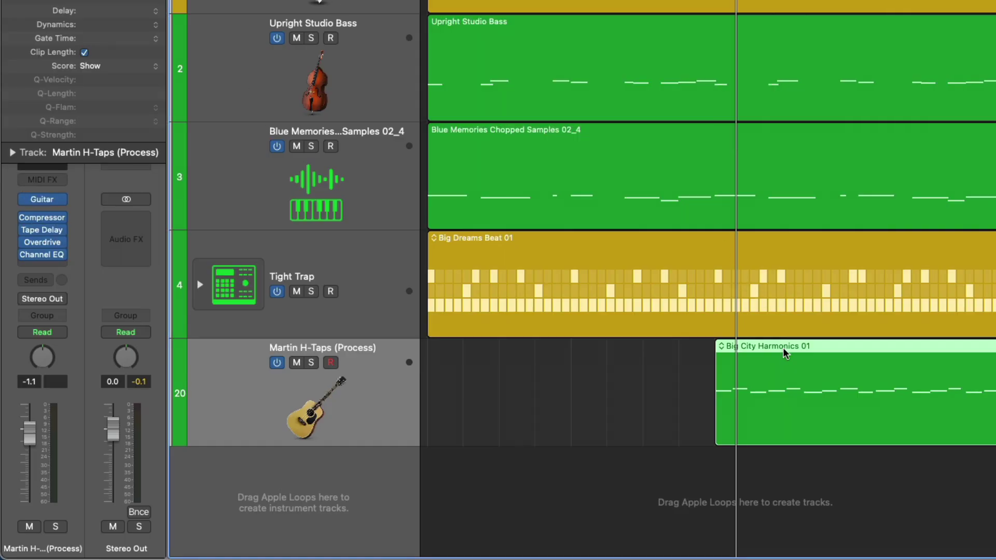
- In the Piano Roll, delete all notes of the Big City Harmonics 01 region, undo the deletion and close the editor
{"action": "double_click", "coordinate": [783, 347]}
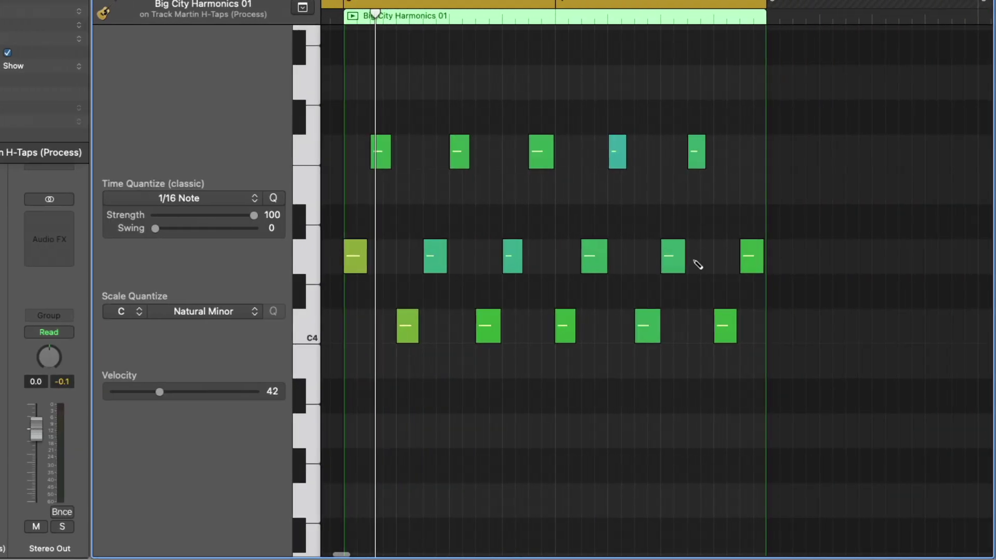
{"action": "key", "text": "super+a"}
{"action": "key", "text": "Delete"}
{"action": "key", "text": "super+z"}
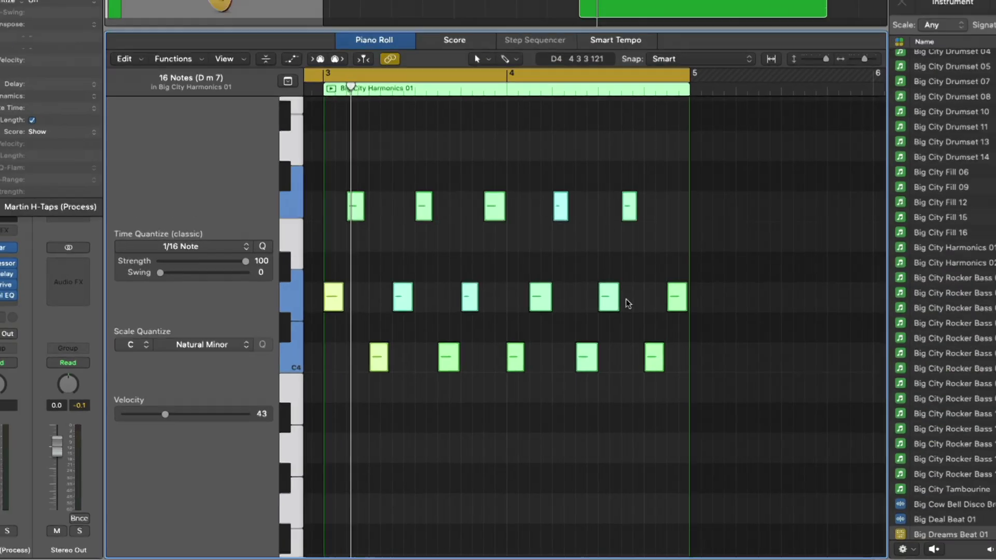
{"action": "key", "text": "e"}
- Delete the Big Dreams Beat 01 region from the Tight Trap track and undo the deletion
{"action": "left_click", "coordinate": [510, 331]}
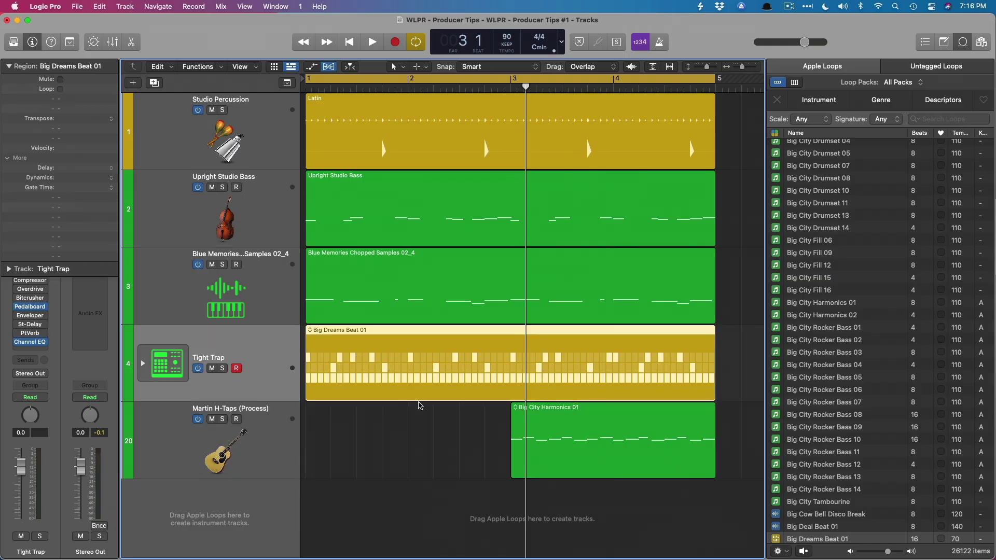
{"action": "left_click_drag", "start_coordinate": [431, 413], "coordinate": [604, 460]}
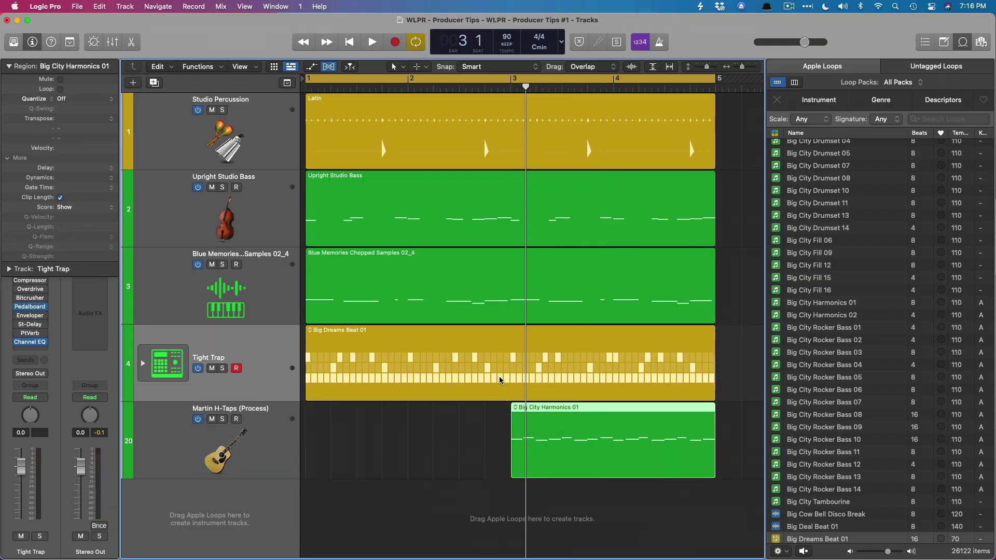
{"action": "left_click", "coordinate": [502, 363]}
{"action": "key", "text": "Delete"}
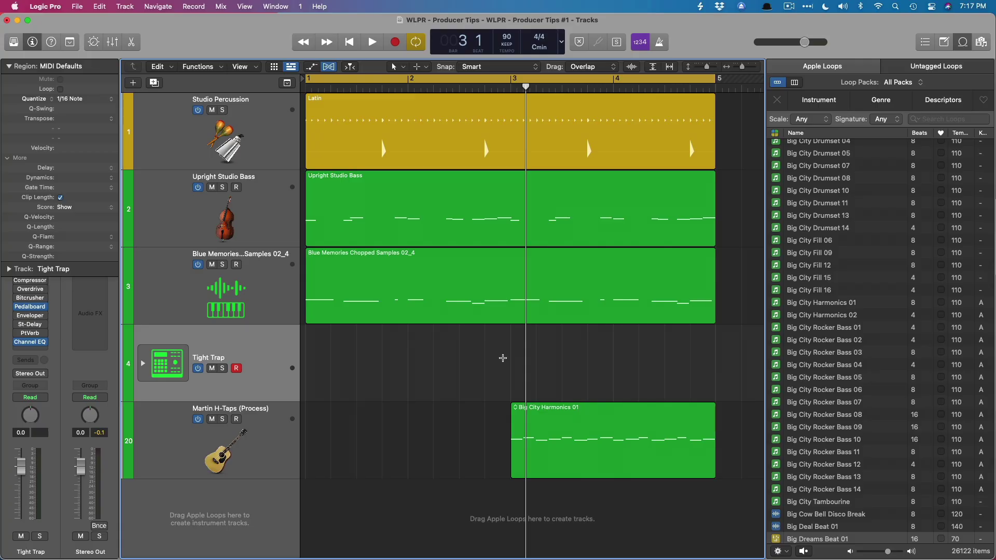
{"action": "key", "text": "ctrl+z"}
- Close the Loop Browser and delete the Martin H-Taps (Process) track together with its Big City Harmonics 01 region
{"action": "key", "text": "o"}
{"action": "left_click", "coordinate": [201, 459]}
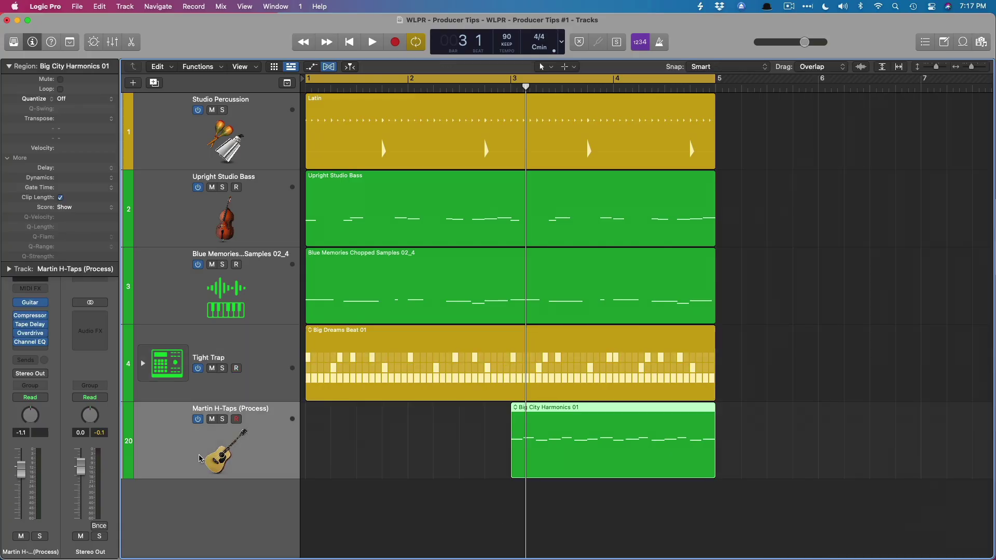
{"action": "key", "text": "Delete"}
{"action": "key", "text": "Delete"}
- Set the Tight Trap track's volume to -6 dB
{"action": "double_click", "coordinate": [21, 432]}
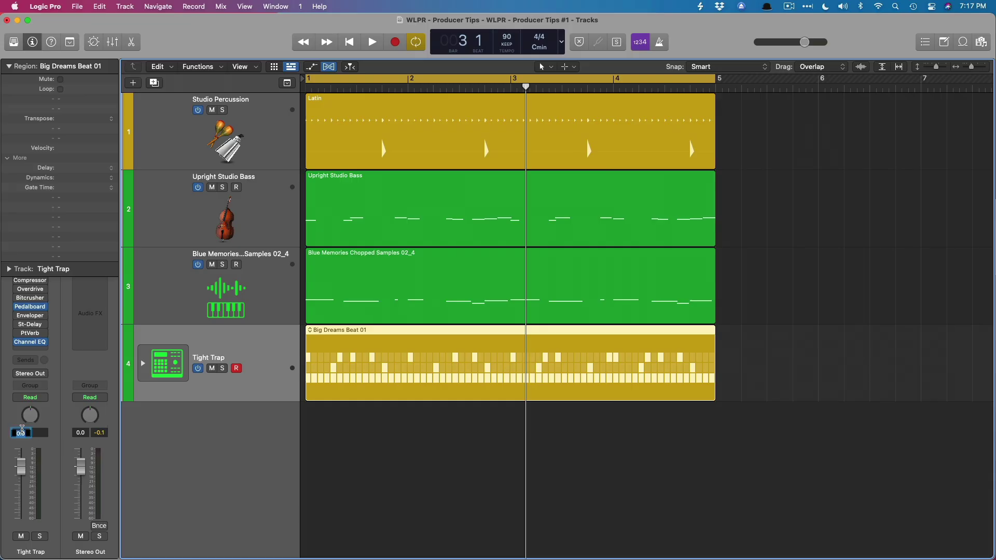
{"action": "type", "text": "-6"}
{"action": "key", "text": "Return"}
- Copy the four tracks' regions from bar 1 to bar 5 and turn off cycle mode
{"action": "key", "text": "super+Left"}
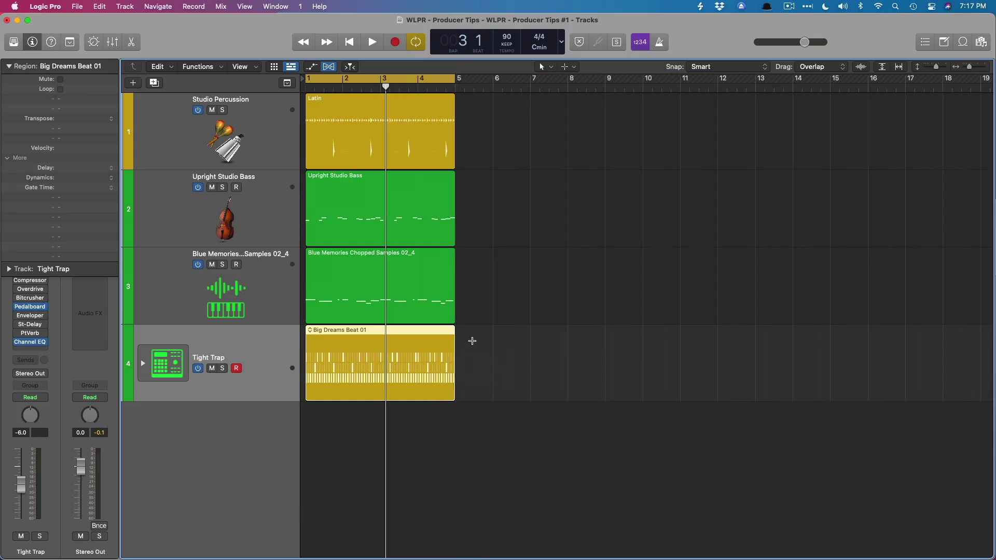
{"action": "key", "text": "super+Up"}
{"action": "left_click_drag", "start_coordinate": [419, 324], "coordinate": [503, 102]}
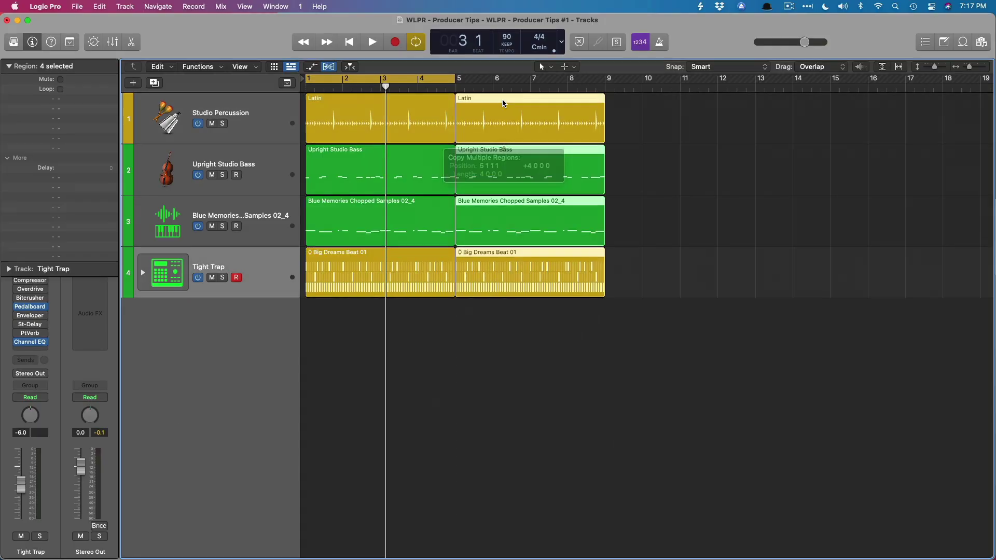
{"action": "left_click", "coordinate": [411, 80]}
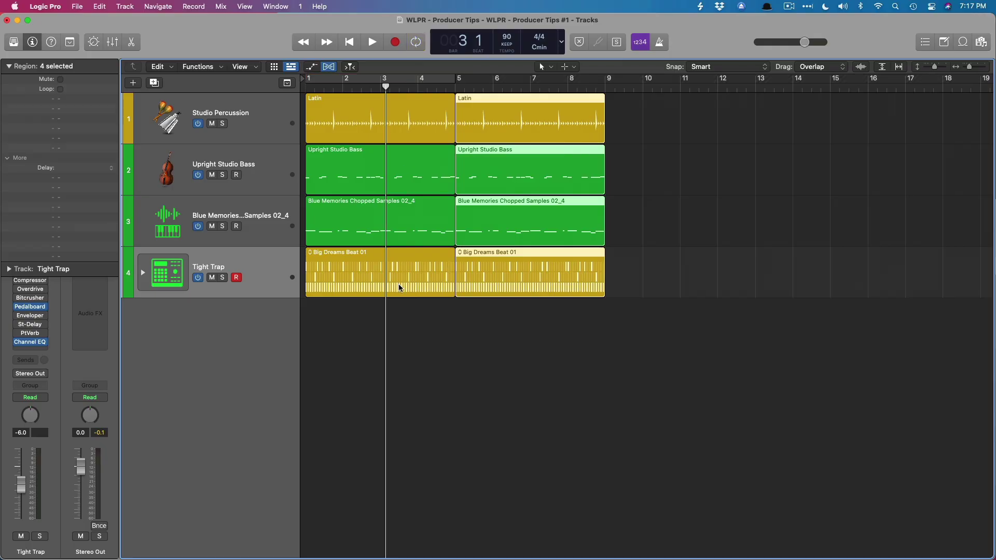
- Delete the first Big Dreams Beat 01 and Upright Studio Bass regions at bar 1 and return the playhead to the start
{"action": "left_click", "coordinate": [363, 261]}
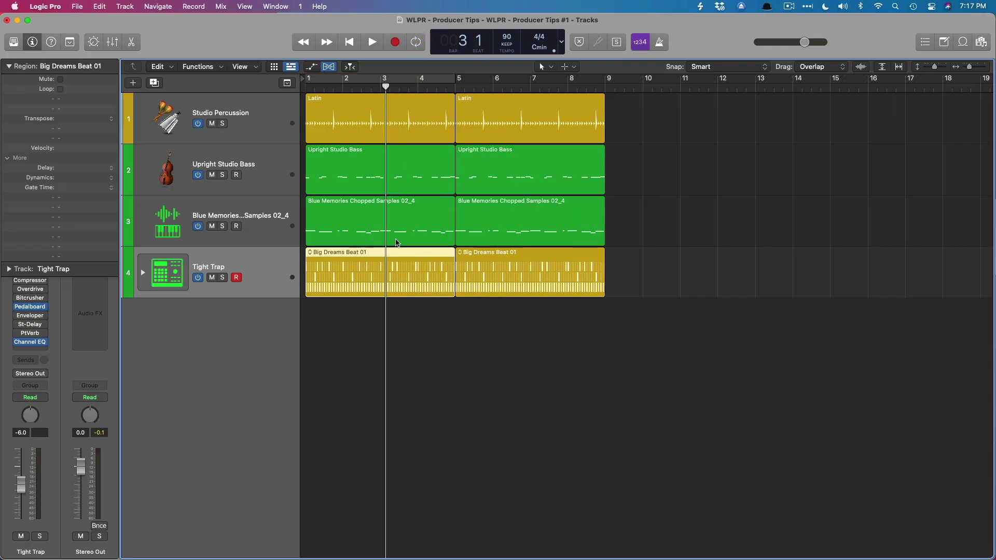
{"action": "key", "text": "Delete"}
{"action": "left_click", "coordinate": [383, 163]}
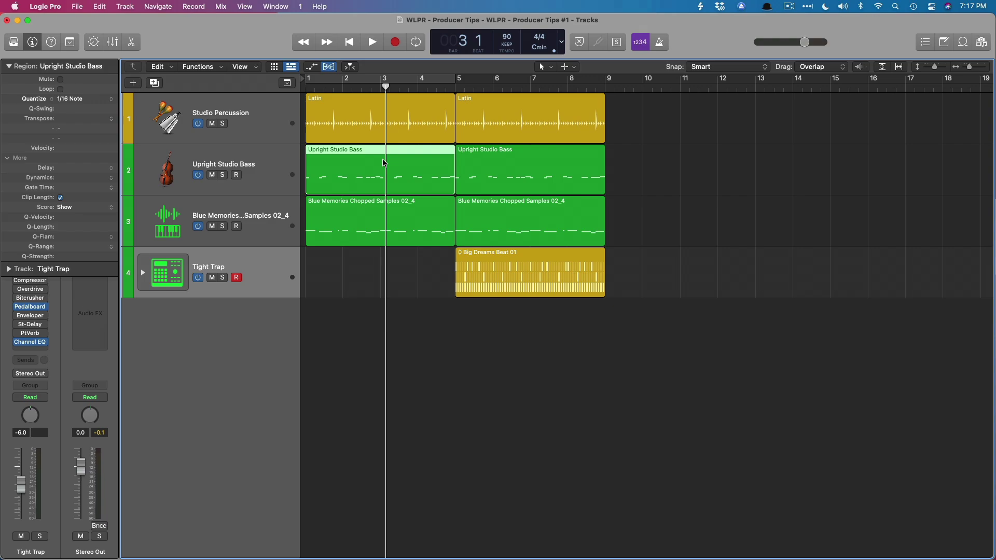
{"action": "key", "text": "Delete"}
{"action": "key", "text": "Return"}
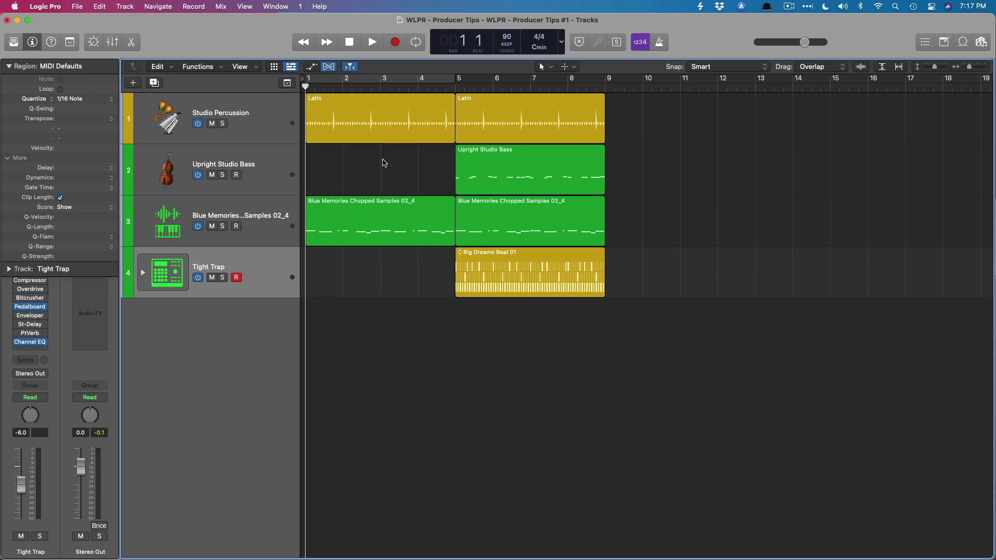
- Open the Loop Browser and search the Apple Loops for "crate digging"
{"action": "key", "text": "o"}
{"action": "left_click", "coordinate": [934, 118]}
{"action": "type", "text": "crat"}
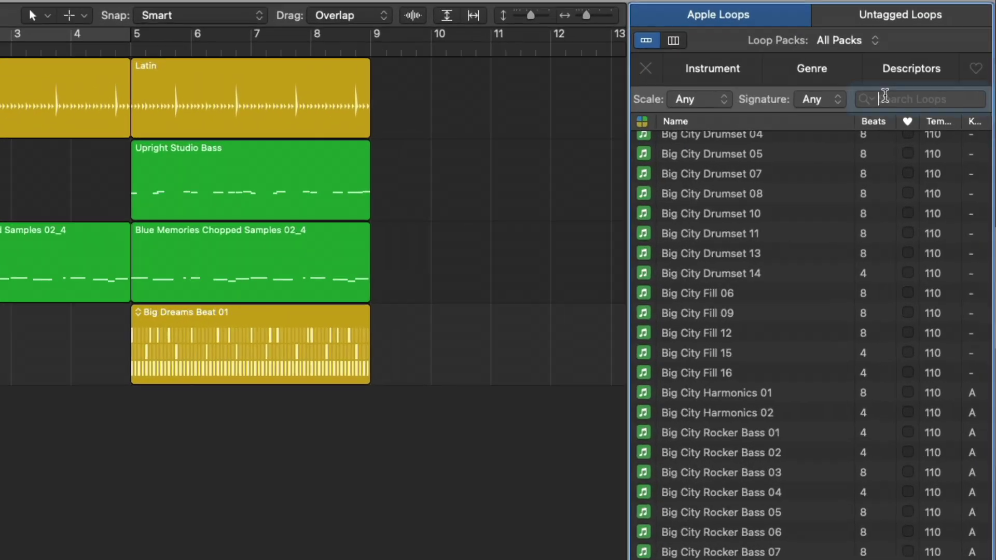
{"action": "type", "text": "e digging"}
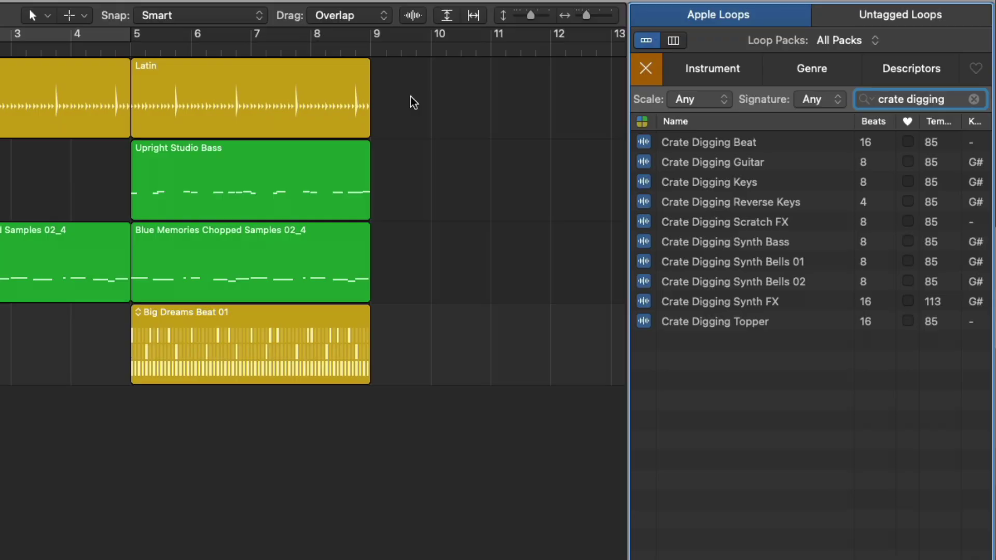
- Preview the Crate Digging Guitar loop while cycling bars 1 to 4 and place it at bar 1 on a new track
{"action": "left_click_drag", "start_coordinate": [67, 42], "coordinate": [127, 42]}
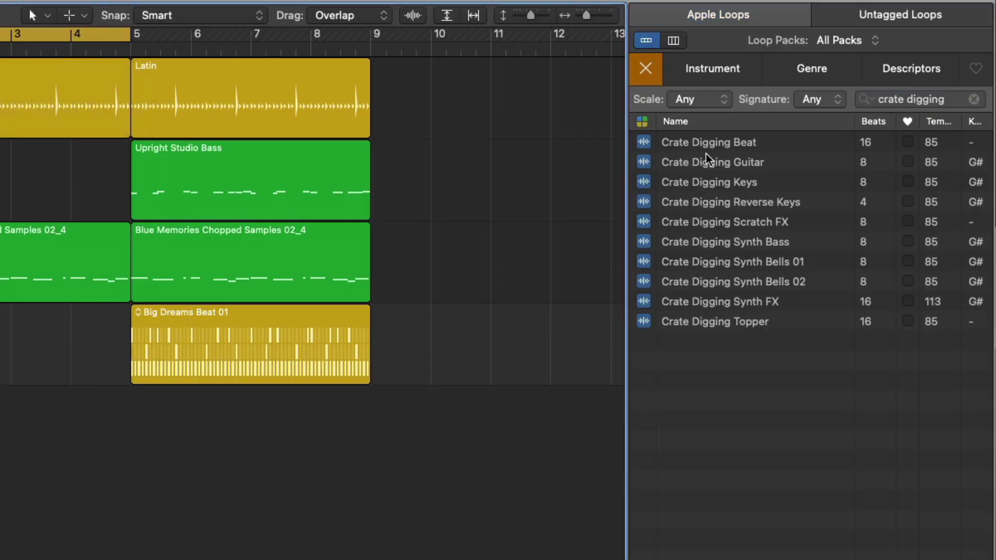
{"action": "left_click", "coordinate": [705, 161]}
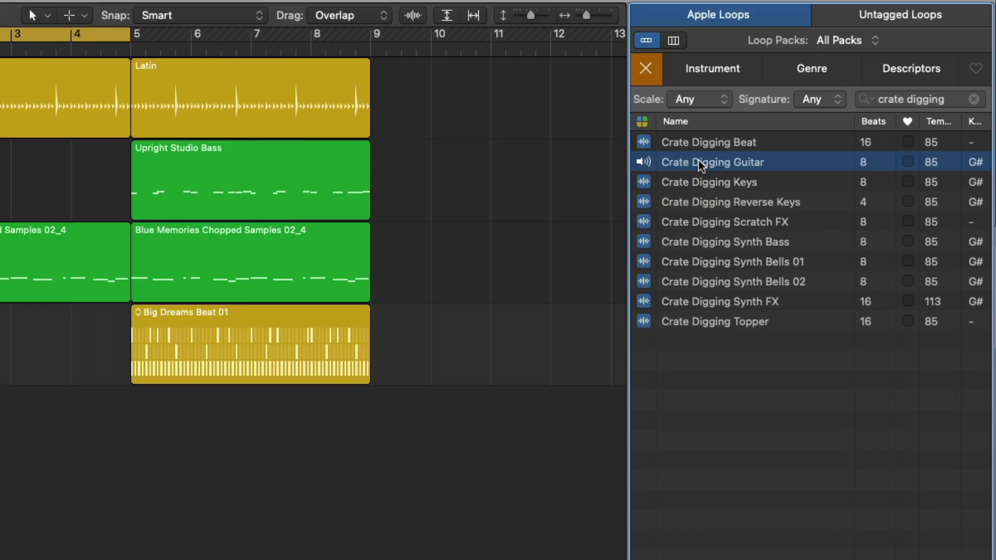
{"action": "key", "text": "space"}
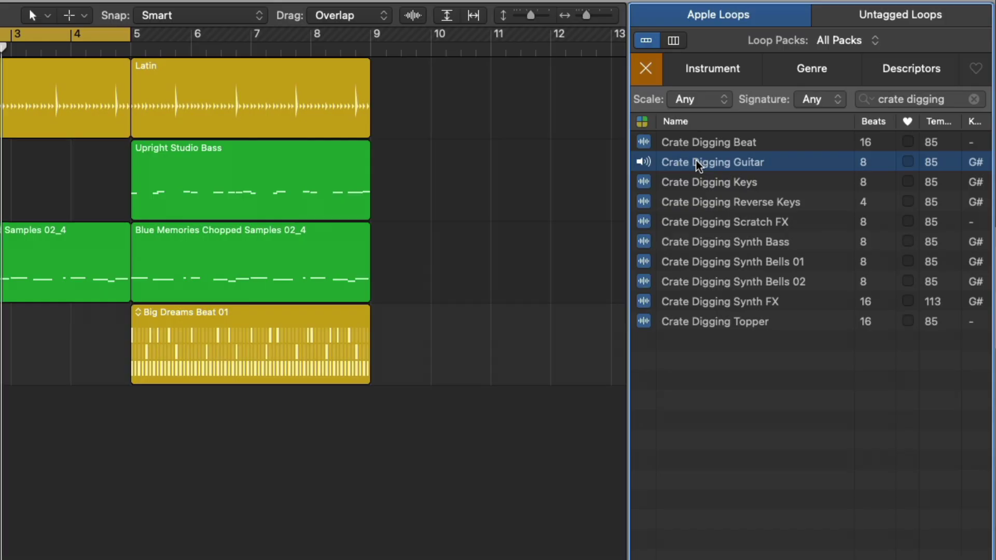
{"action": "left_click_drag", "start_coordinate": [696, 160], "coordinate": [0, 441]}
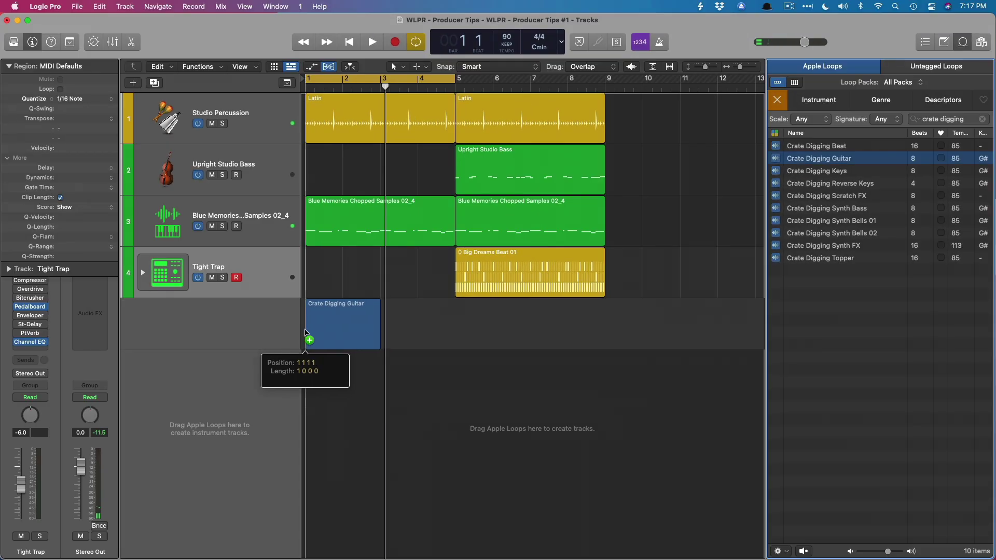
- Drop the Crate Digging Guitar loop at bar 1 on a new track and set that track's volume to -24 dB
{"action": "left_click_drag", "start_coordinate": [306, 333], "coordinate": [306, 333]}
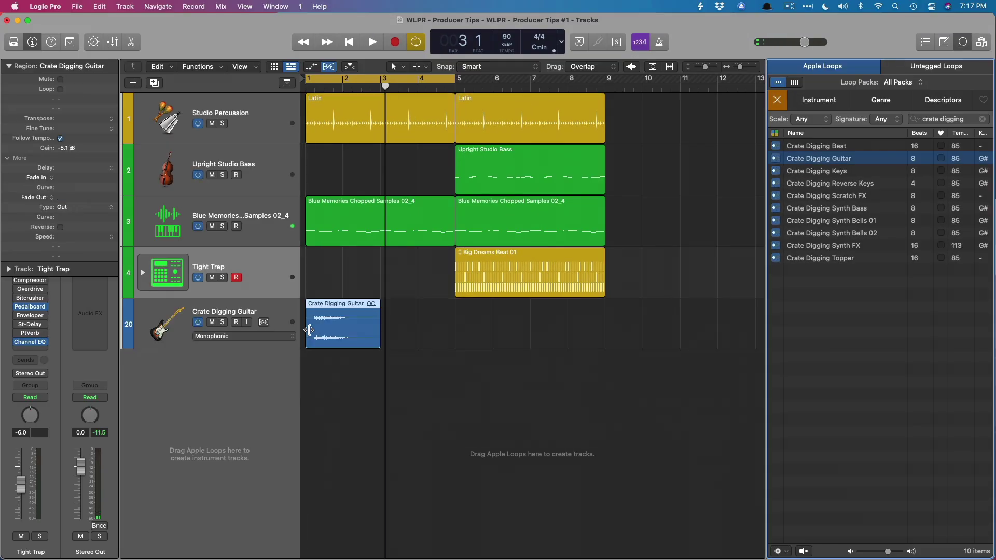
{"action": "double_click", "coordinate": [21, 432]}
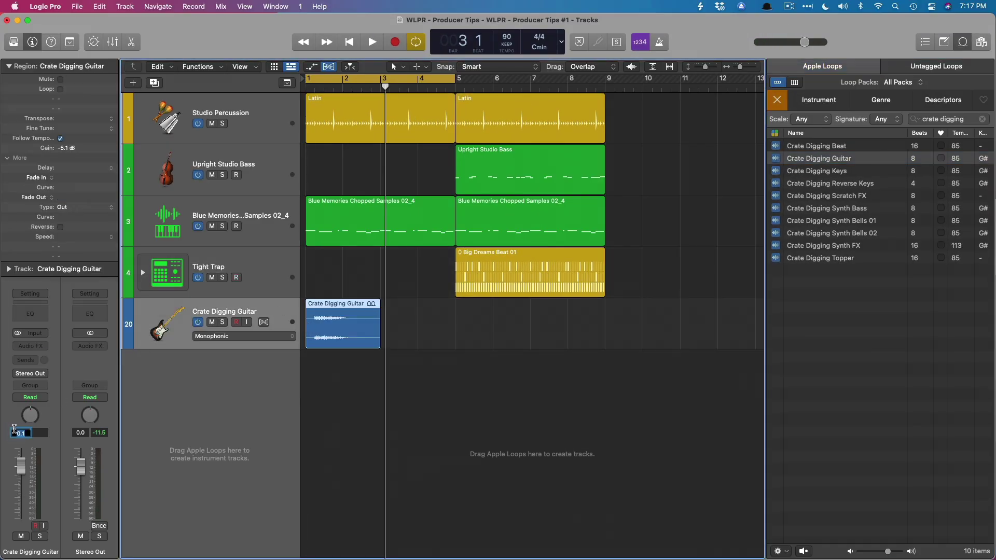
{"action": "type", "text": "-24"}
{"action": "key", "text": "Return"}
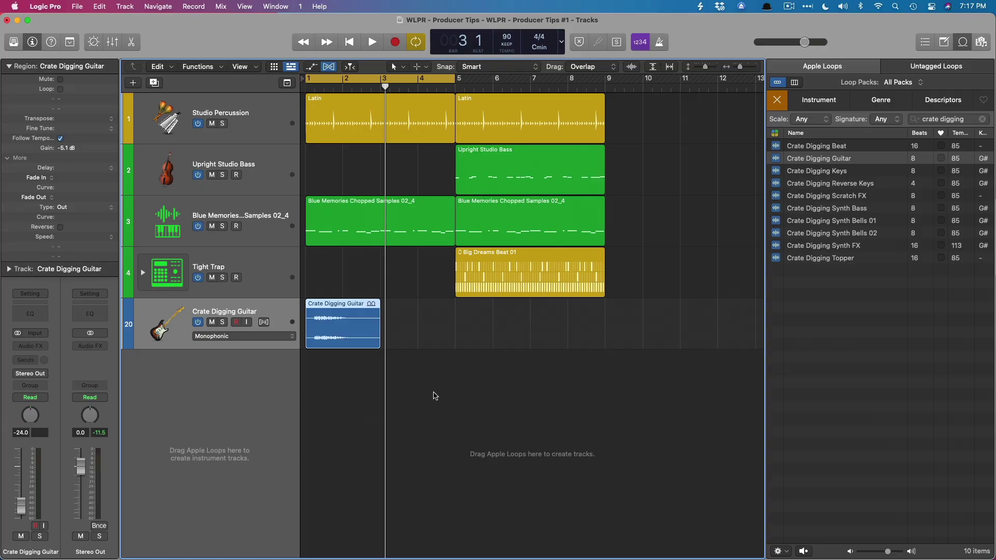
- Close the Loop Browser and transpose the Crate Digging Guitar region by +12
{"action": "left_click", "coordinate": [435, 395]}
{"action": "key", "text": "o"}
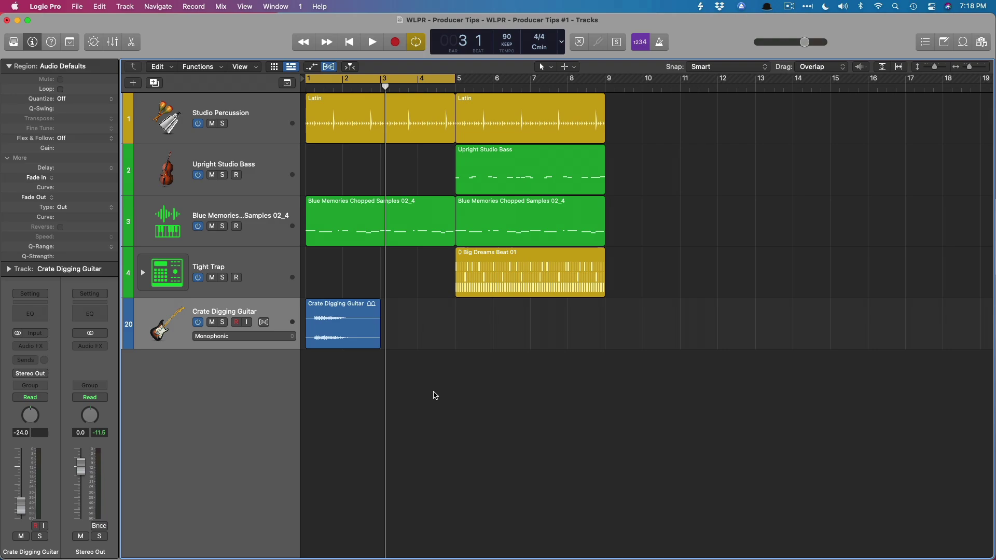
{"action": "left_click", "coordinate": [350, 309]}
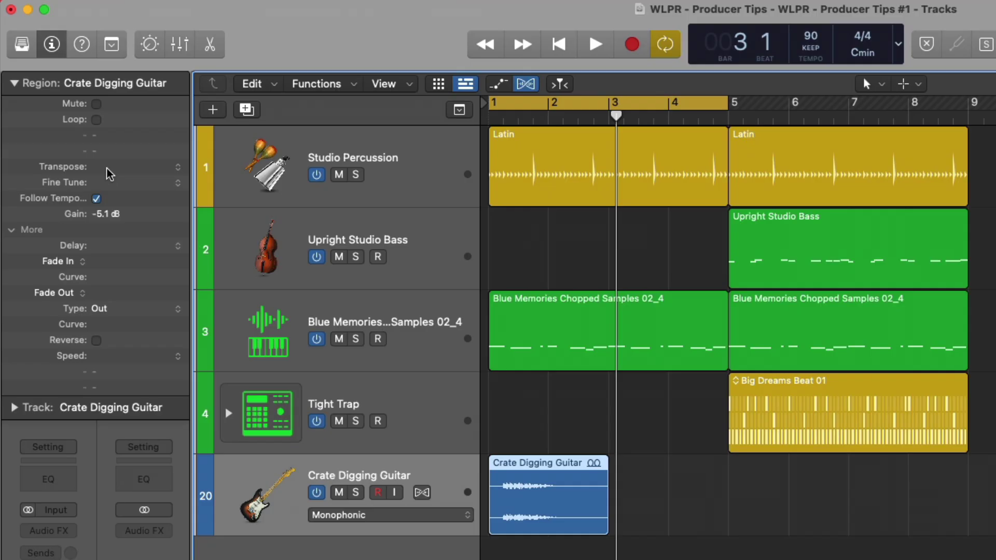
{"action": "mouse_move", "coordinate": [109, 174]}
{"action": "double_click", "coordinate": [107, 167]}
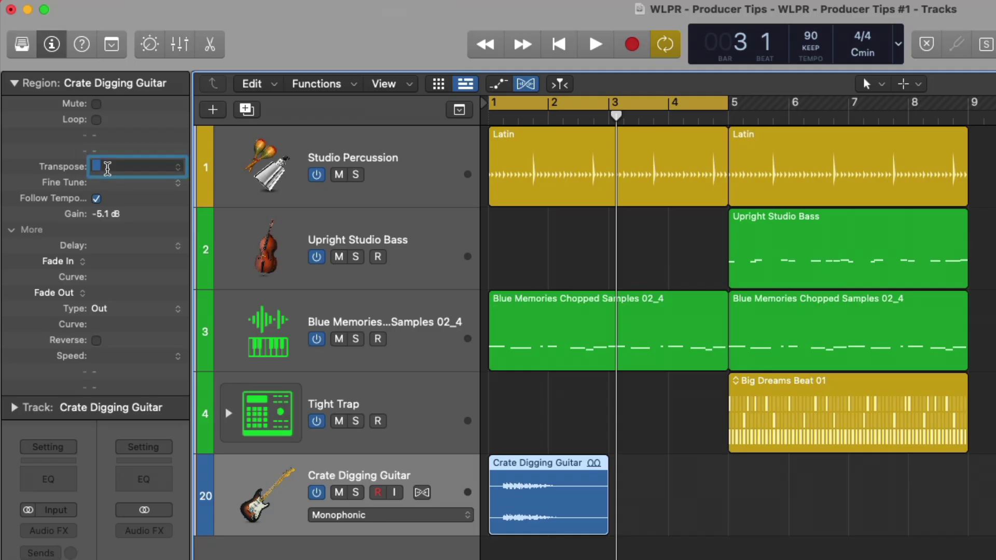
{"action": "type", "text": "12"}
{"action": "key", "text": "Return"}
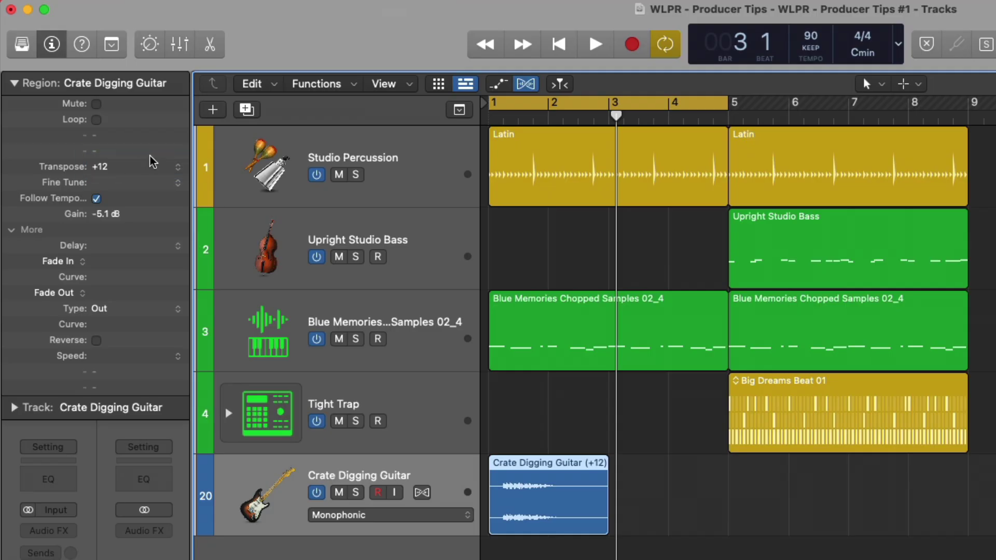
- Look at the available transpose values for the guitar region and play the transposed guitar with the other tracks from the start
{"action": "left_click", "coordinate": [180, 167]}
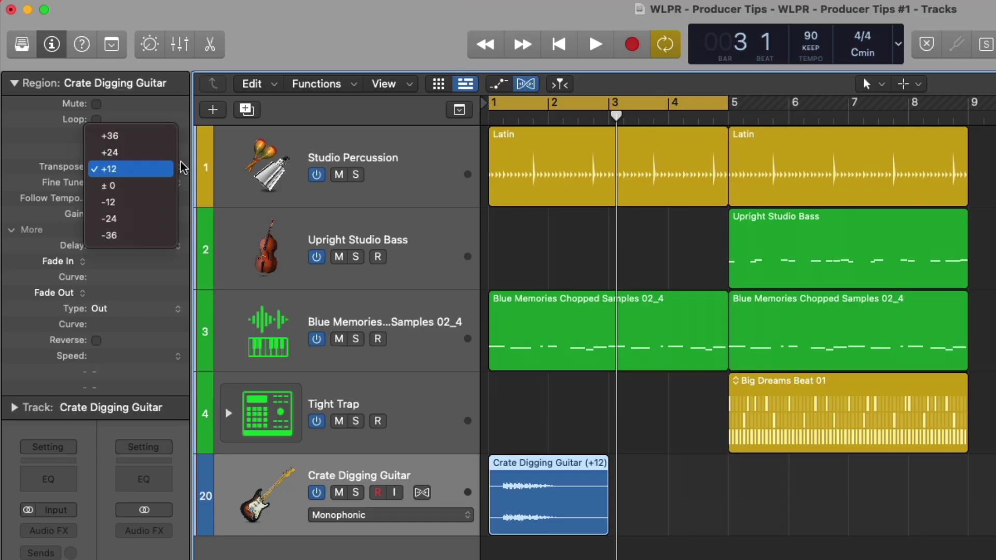
{"action": "left_click", "coordinate": [182, 169]}
{"action": "left_click_drag", "start_coordinate": [102, 167], "coordinate": [102, 169]}
{"action": "key", "text": "Return"}
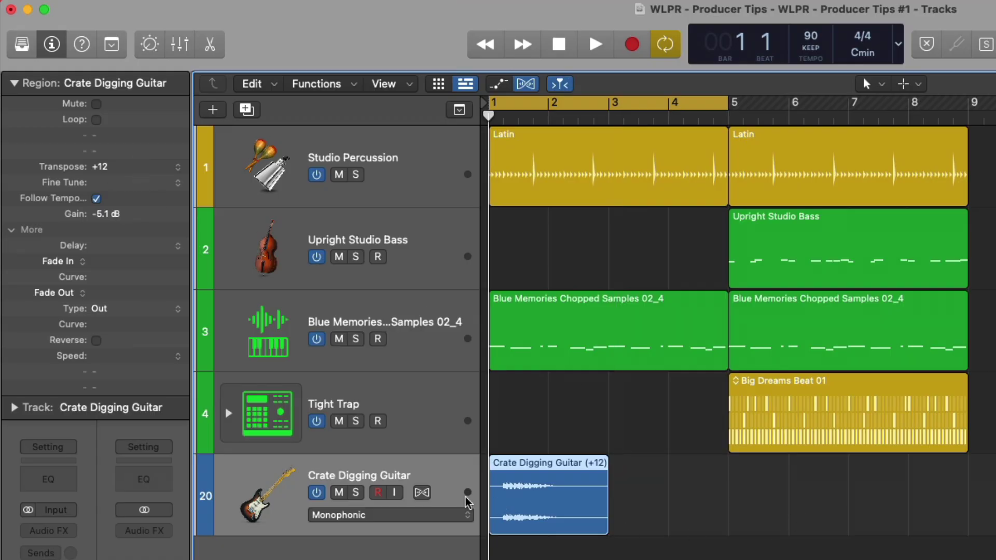
{"action": "key", "text": "space"}
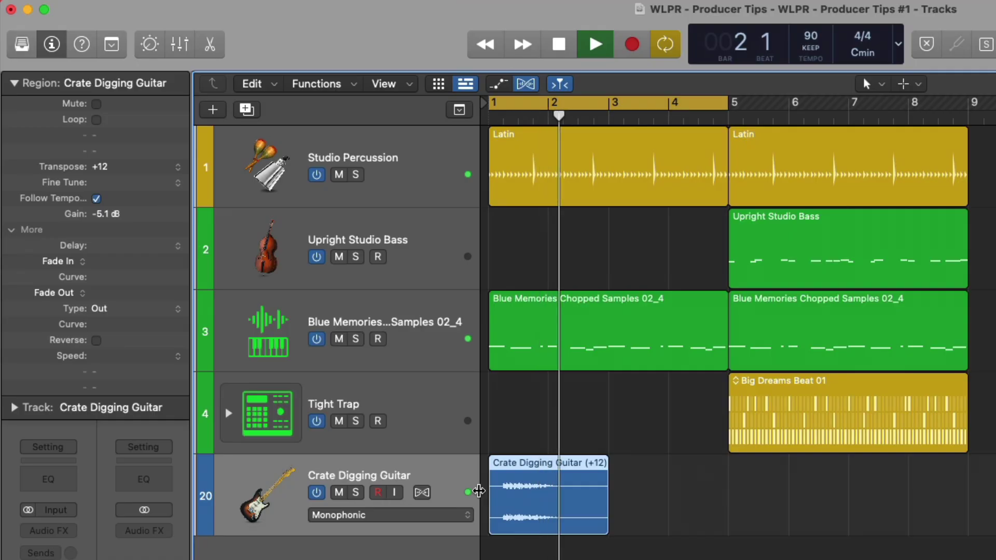
{"action": "key", "text": "space"}
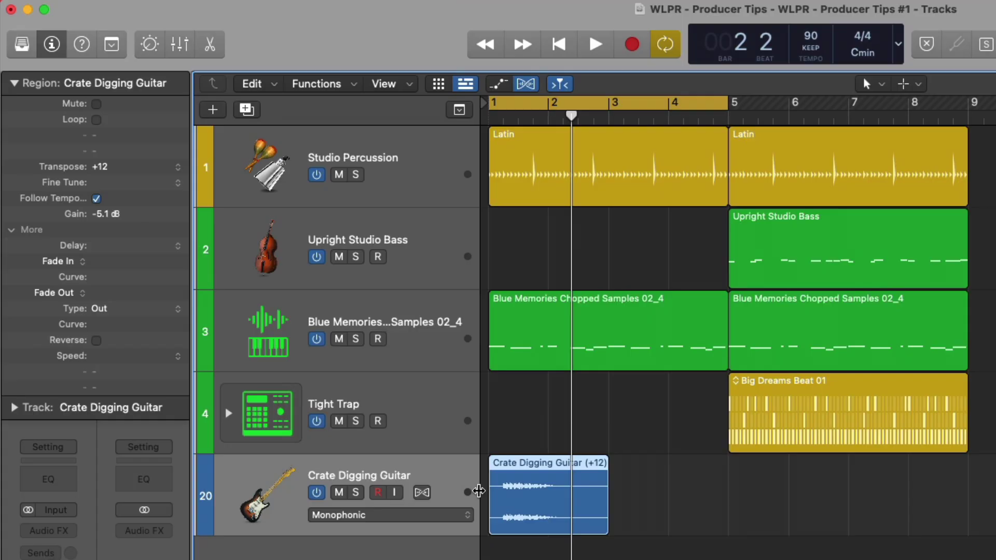
- Select all notes of the first Blue Memories Chopped Samples region in the Piano Roll, review its Transpose setting, and close the editor
{"action": "double_click", "coordinate": [582, 316]}
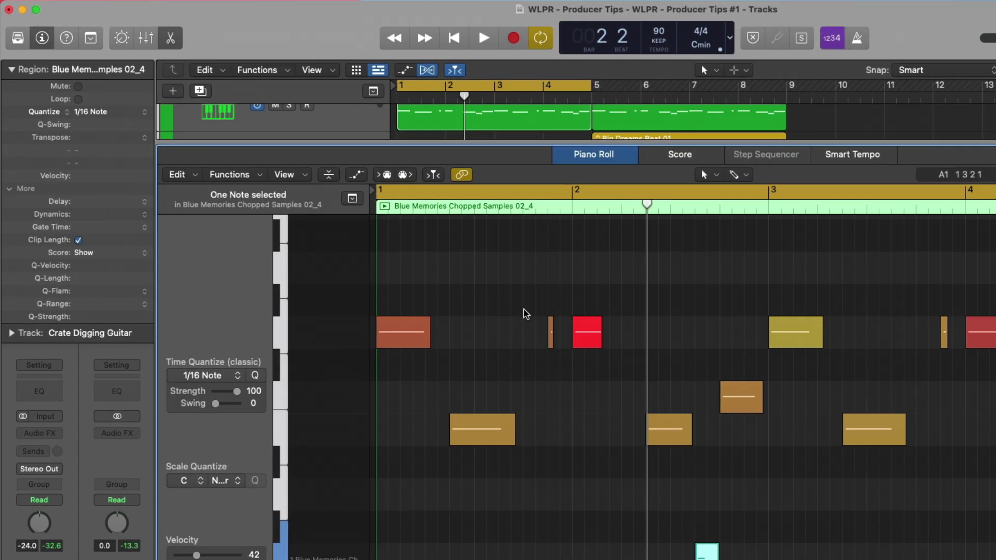
{"action": "key", "text": "super+a"}
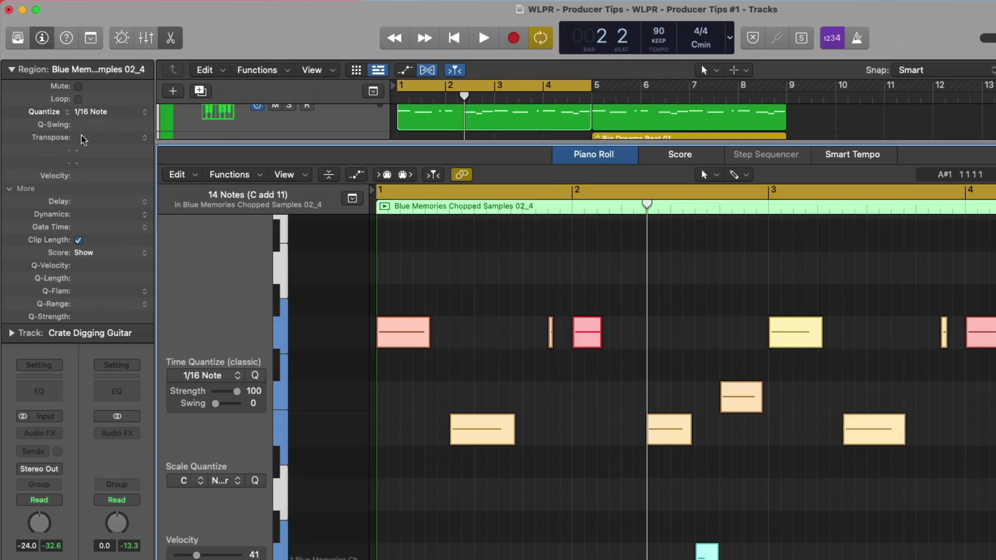
{"action": "mouse_move", "coordinate": [93, 141]}
{"action": "left_mouse_down"}
{"action": "mouse_move", "coordinate": [93, 152]}
{"action": "mouse_move", "coordinate": [95, 133]}
{"action": "left_mouse_up"}
{"action": "key", "text": "e"}
- Split the Crate Digging Guitar region at bar 1 beat 2 and delete the short piece before the split
{"action": "left_click", "coordinate": [403, 99]}
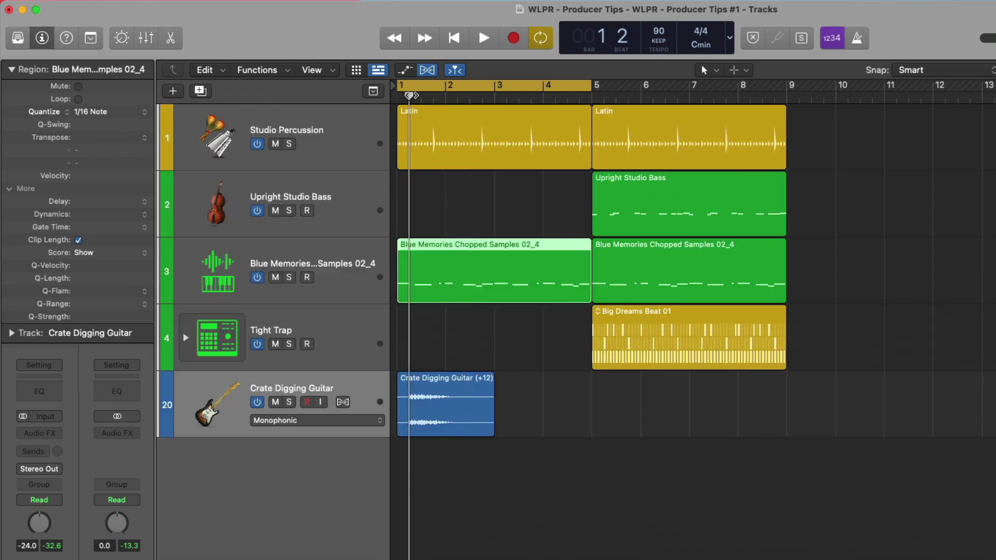
{"action": "left_click", "coordinate": [411, 383]}
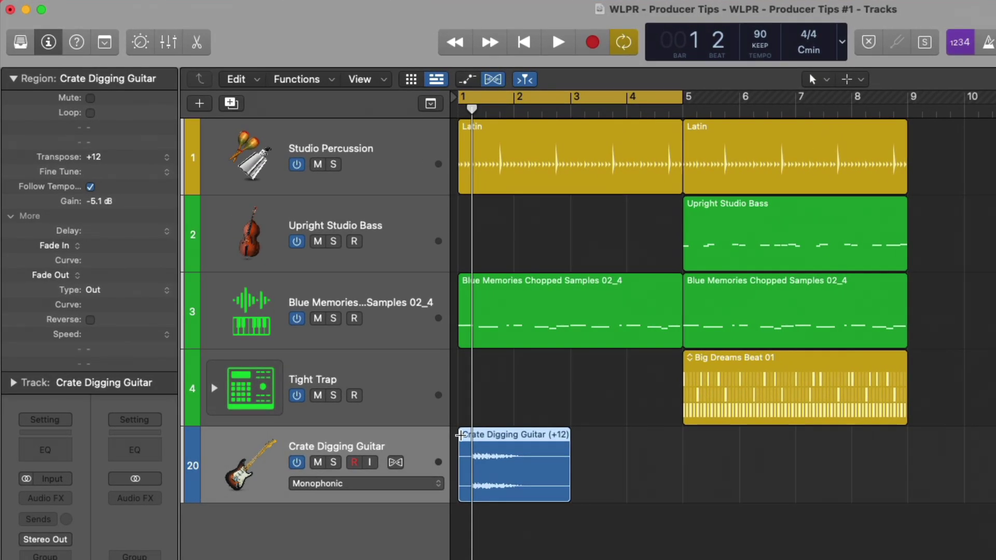
{"action": "key", "text": "super+t"}
{"action": "key", "text": "Delete"}
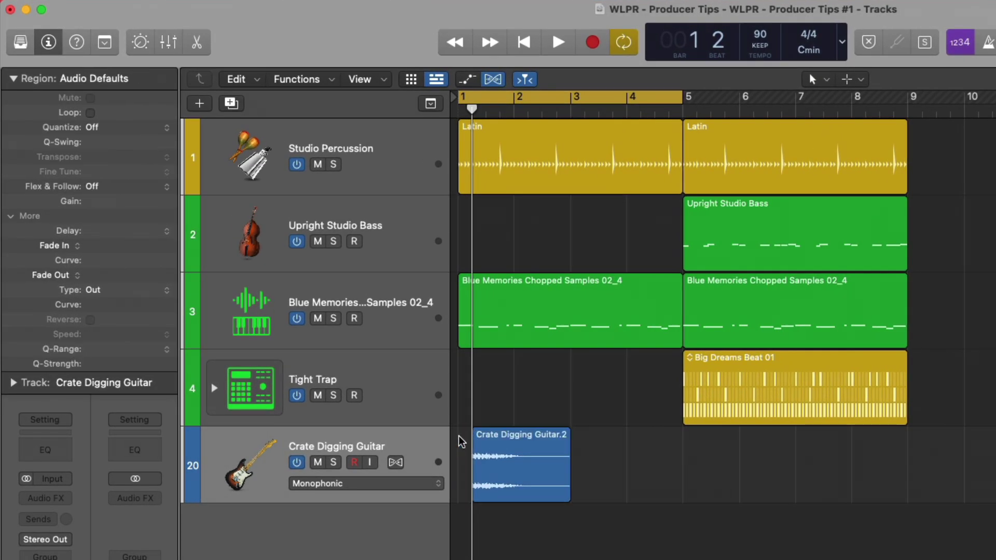
- Move the trimmed Crate Digging Guitar region to bar 3 and reverse its audio
{"action": "left_click", "coordinate": [527, 454]}
{"action": "left_click_drag", "start_coordinate": [522, 446], "coordinate": [615, 435]}
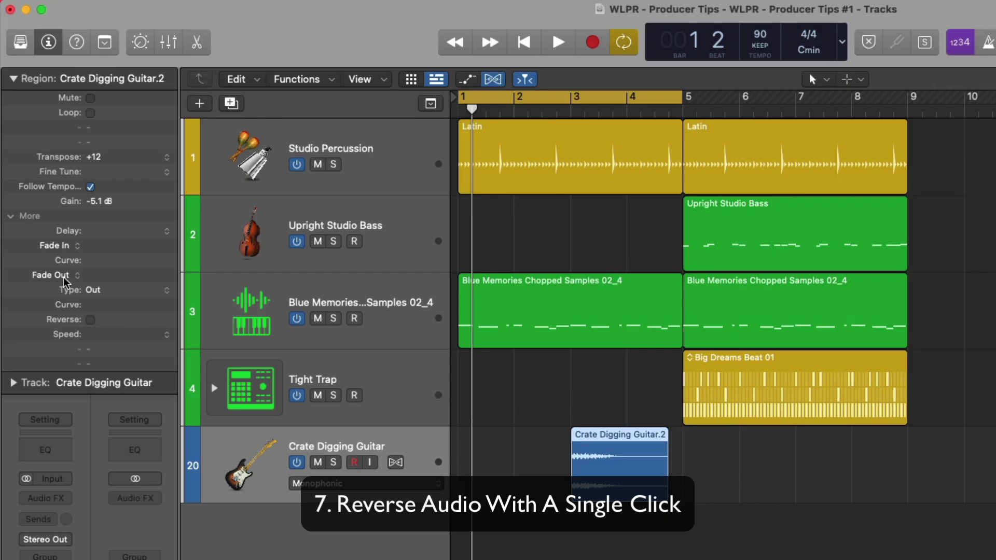
{"action": "left_click", "coordinate": [11, 216]}
{"action": "left_click", "coordinate": [12, 216]}
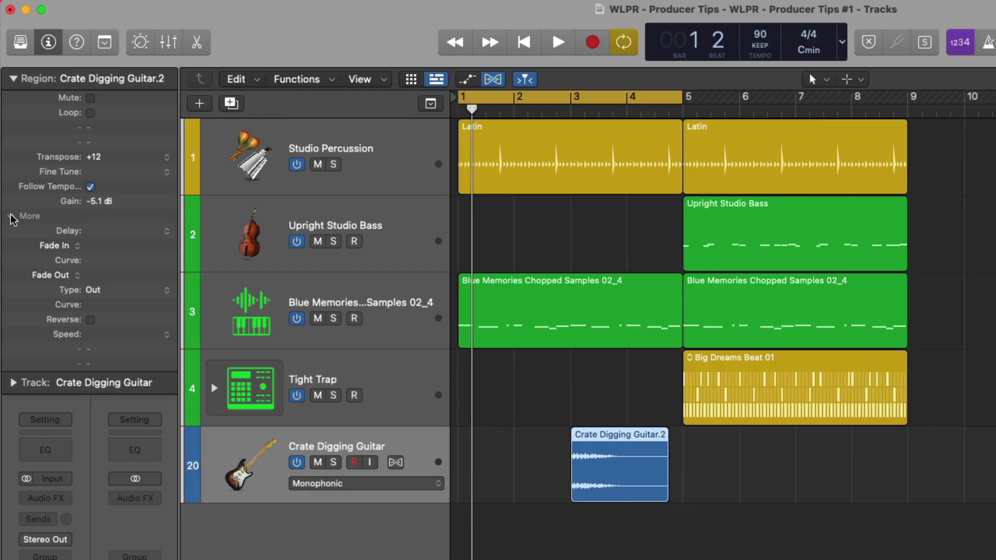
{"action": "left_click", "coordinate": [90, 320]}
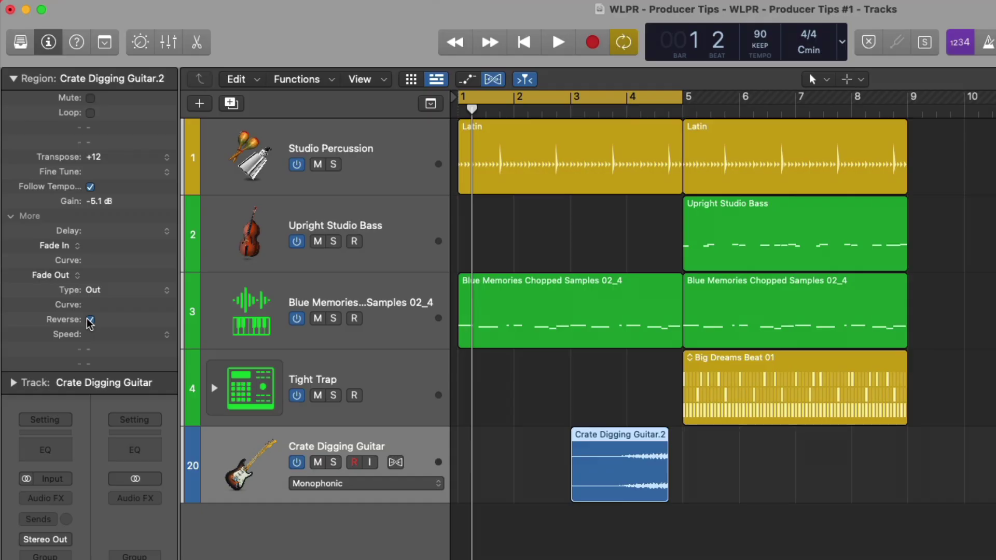
- Turn off cycle mode and play the arrangement from the start into bar 5 to hear the reversed guitar
{"action": "key", "text": "c"}
{"action": "key", "text": "Return"}
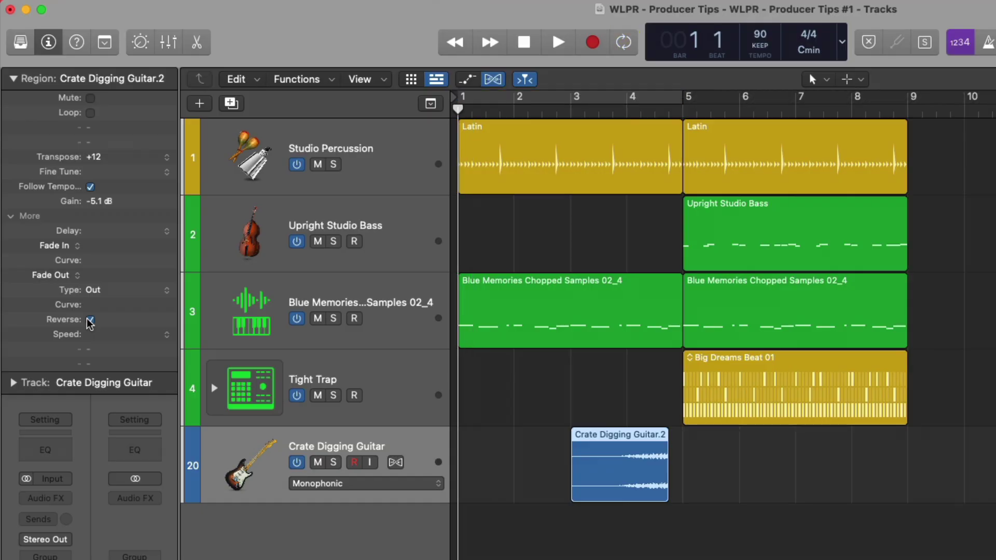
{"action": "key", "text": "space"}
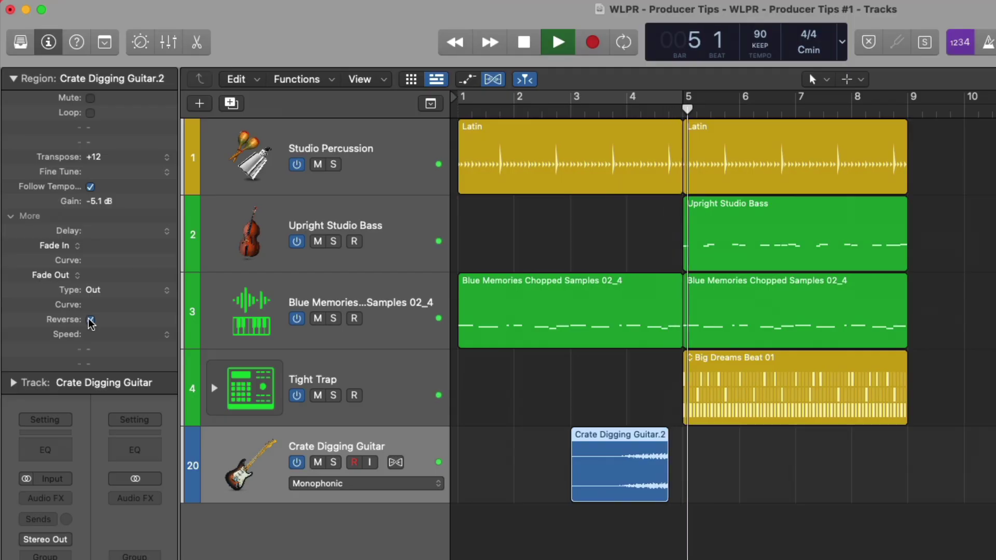
{"action": "key", "text": "space"}
- Try deleting the final beat of bar 4 from the first Latin region, and undo the deletion
{"action": "left_click", "coordinate": [643, 152], "text": "ctrl+alt"}
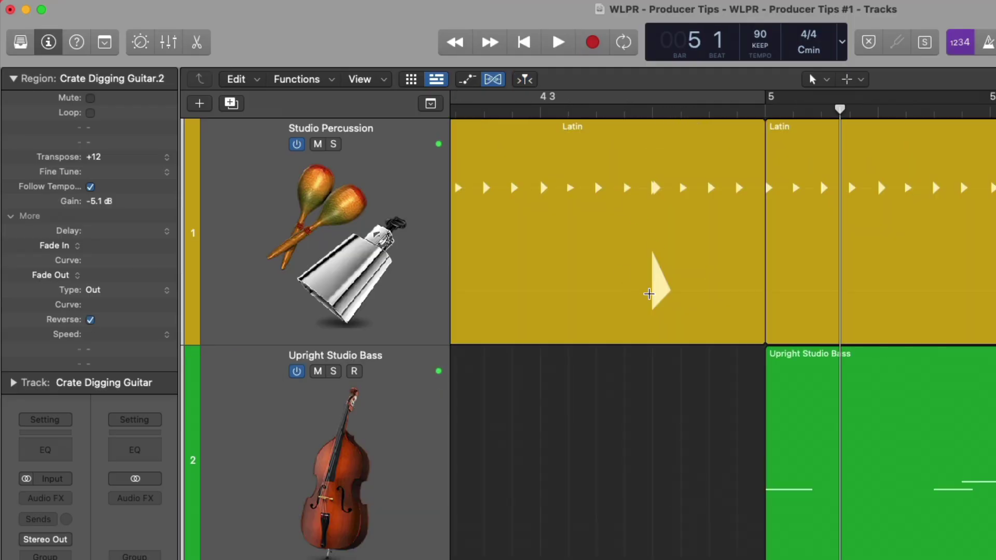
{"action": "left_click_drag", "start_coordinate": [652, 288], "coordinate": [766, 278]}
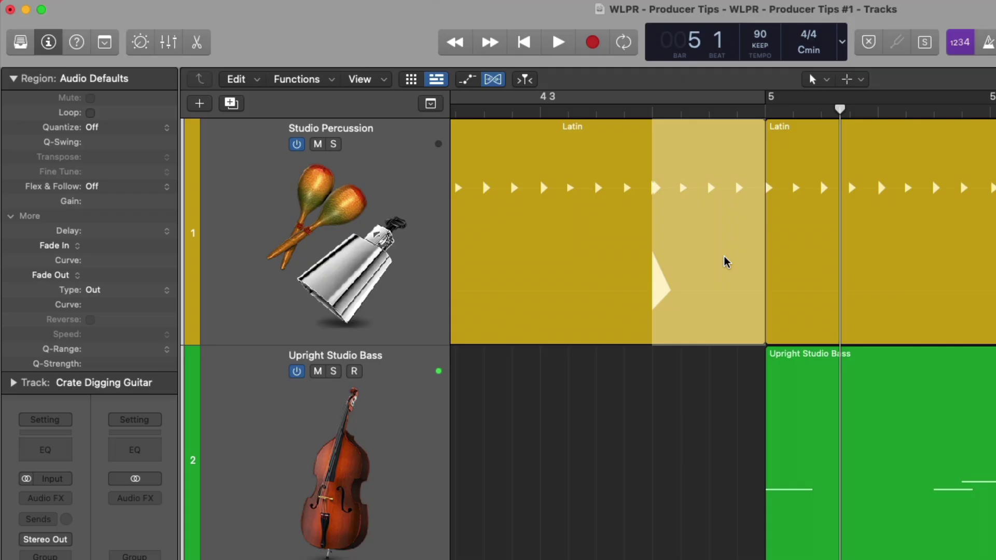
{"action": "key", "text": "Delete"}
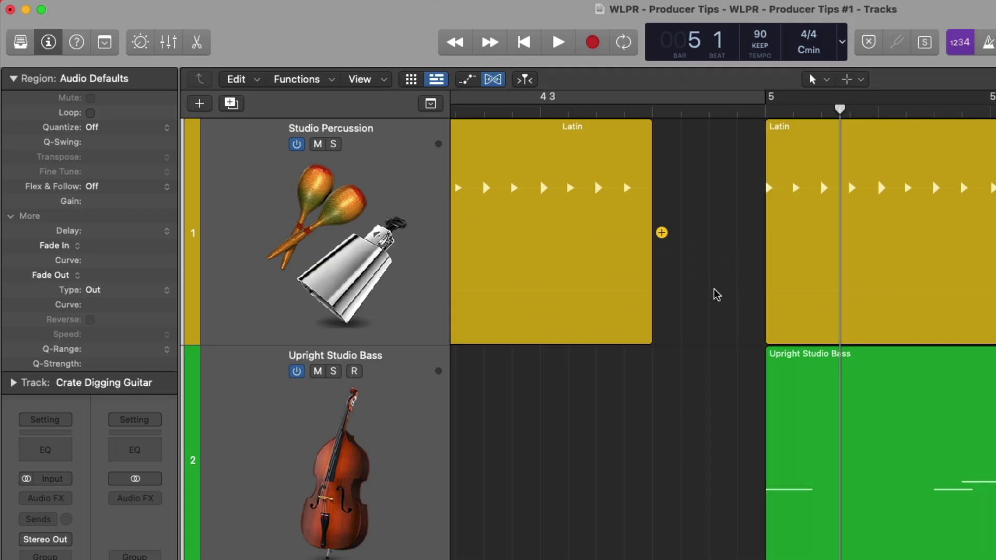
{"action": "key", "text": "cmd+z"}
{"action": "key", "text": "super+z"}
{"action": "left_click", "coordinate": [693, 403], "text": "ctrl+alt"}
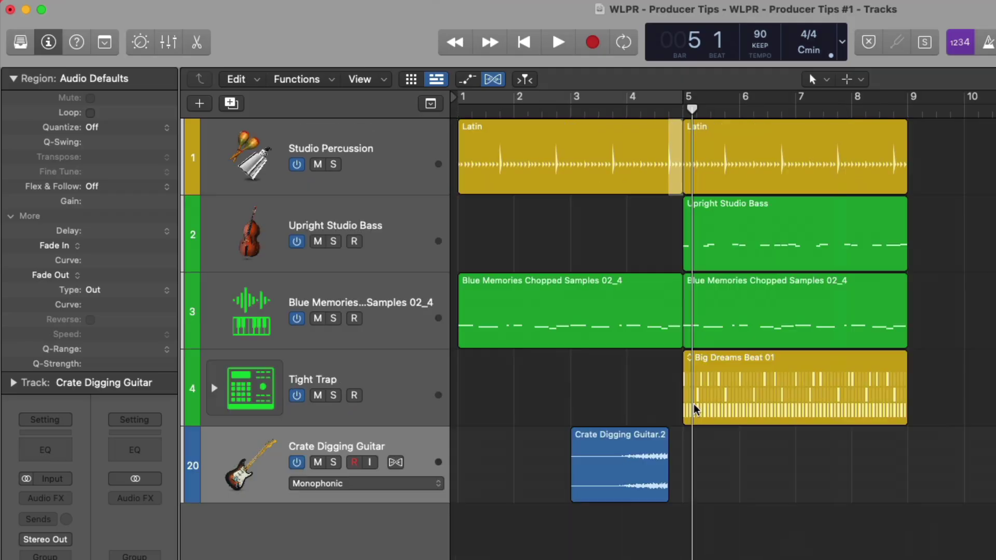
- Delete the second Latin region at bar 5 on the Studio Percussion track
{"action": "left_click", "coordinate": [631, 205]}
{"action": "left_click", "coordinate": [758, 140]}
{"action": "key", "text": "Delete"}
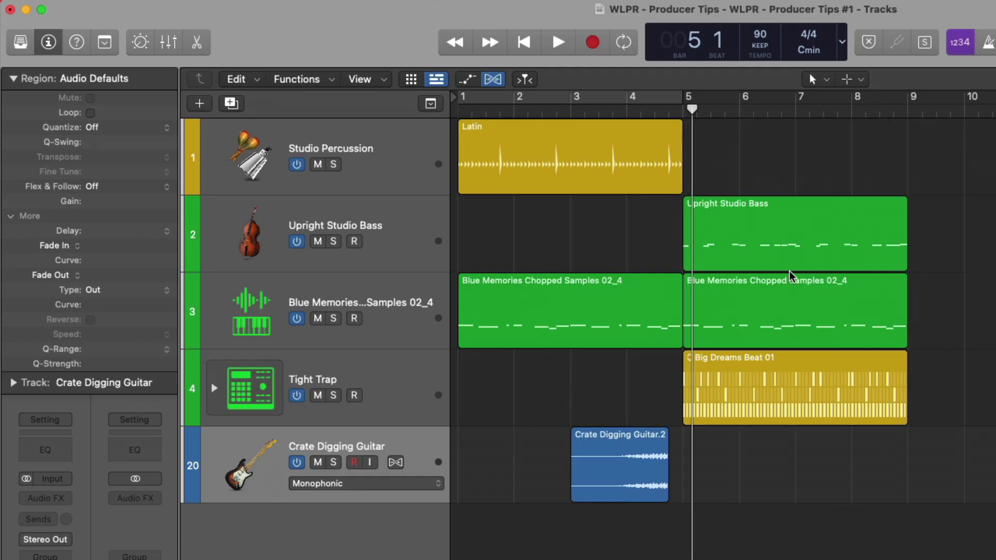
- Turn on looping for the remaining Latin region at bar 1 of the Studio Percussion track
{"action": "left_click", "coordinate": [662, 145]}
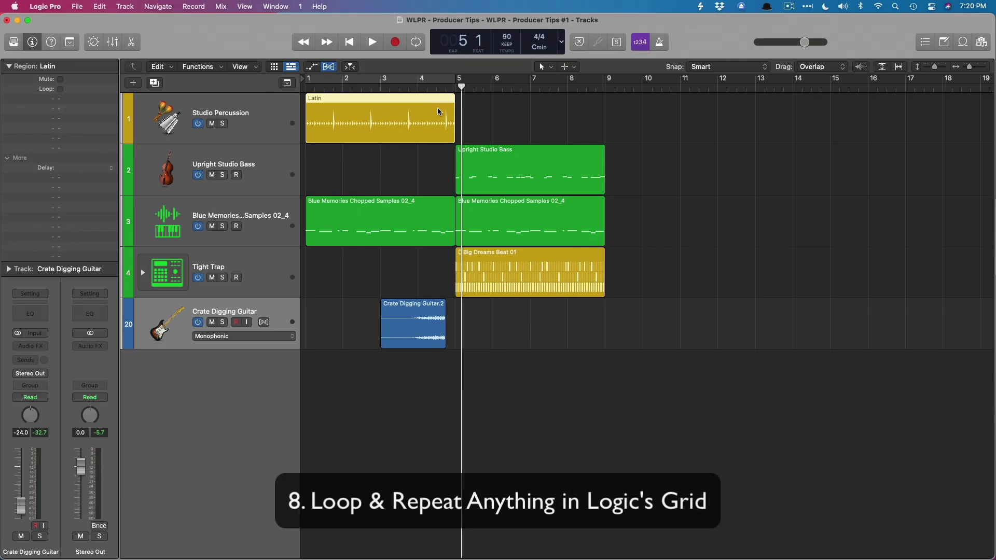
{"action": "key", "text": "l"}
{"action": "key", "text": "l"}
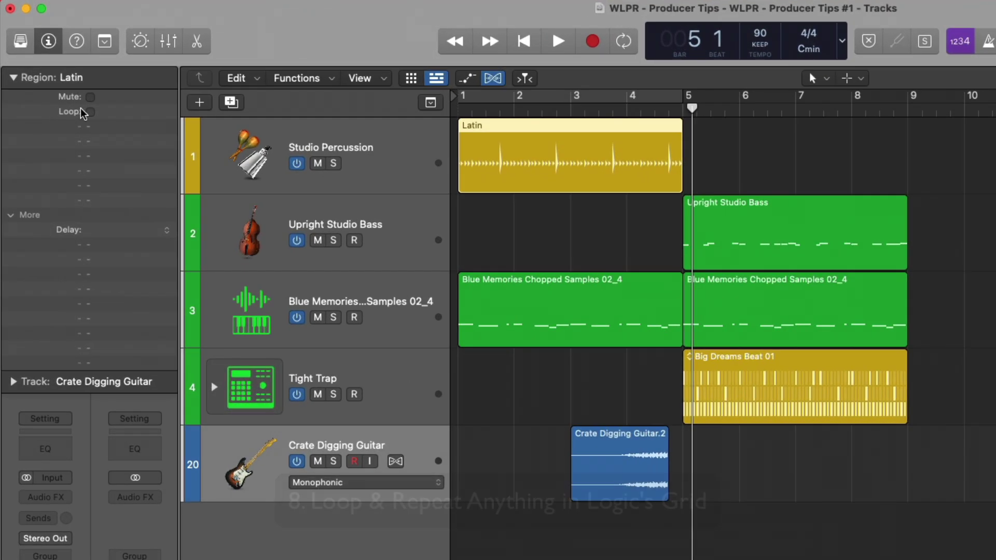
{"action": "left_click", "coordinate": [90, 111]}
{"action": "left_click", "coordinate": [92, 112]}
{"action": "left_click", "coordinate": [91, 113]}
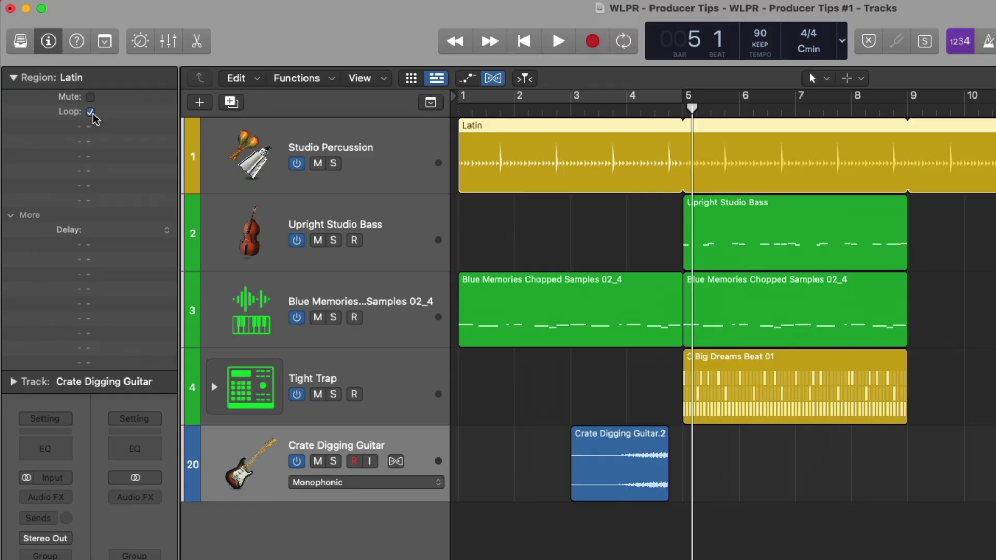
- Delete the final beat of bar 4 from the looped Latin region and inspect the looped part from bar 5
{"action": "left_click_drag", "start_coordinate": [618, 143], "coordinate": [789, 518]}
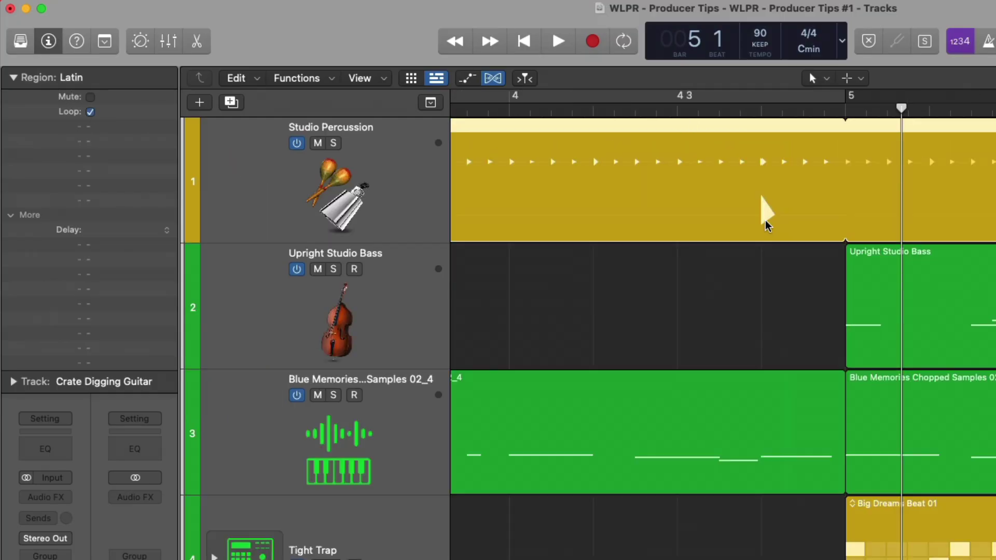
{"action": "left_click_drag", "start_coordinate": [760, 214], "coordinate": [846, 209]}
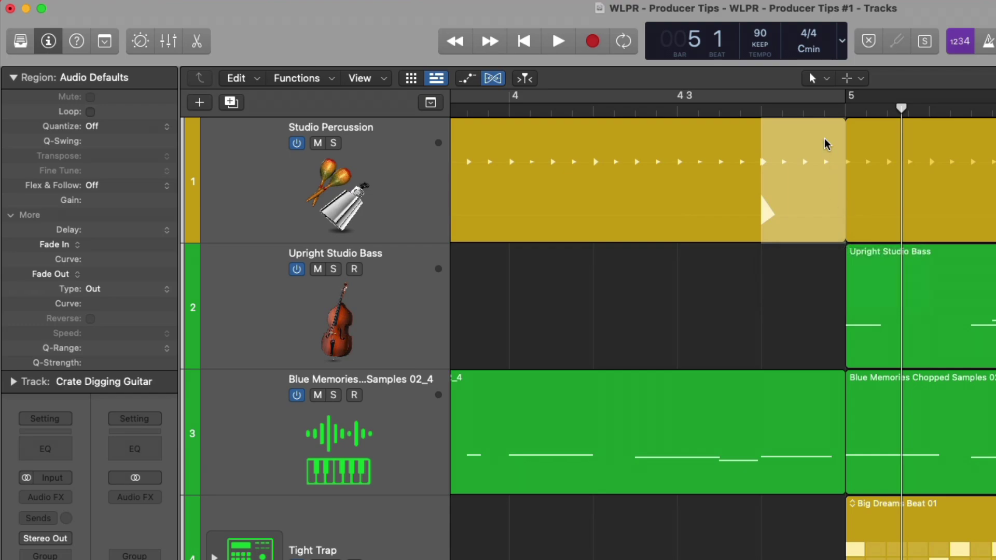
{"action": "key", "text": "Delete"}
{"action": "key", "text": "z"}
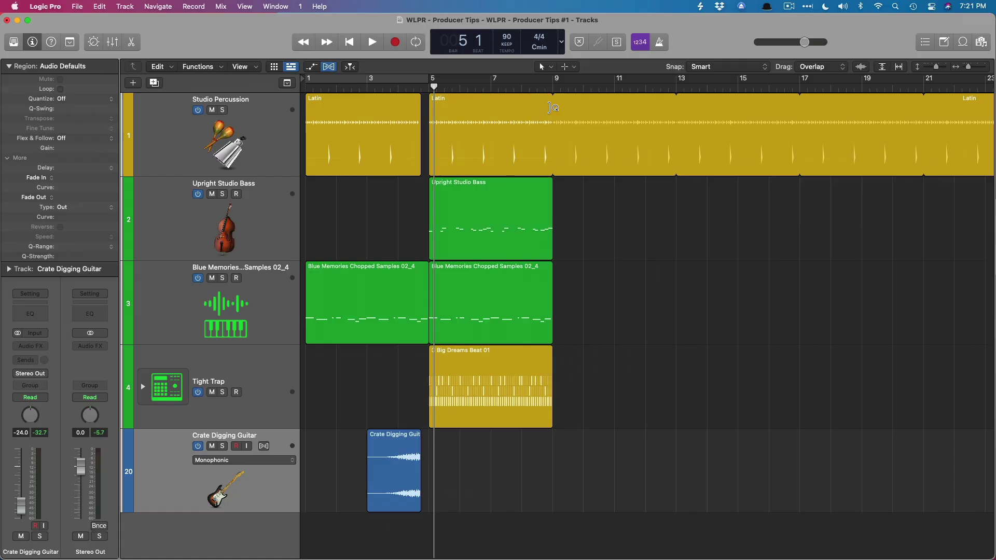
{"action": "left_click", "coordinate": [496, 115]}
{"action": "scroll", "coordinate": [510, 124], "scroll_direction": "right", "scroll_amount": 12}
{"action": "scroll", "coordinate": [554, 122], "scroll_direction": "left", "scroll_amount": 12}
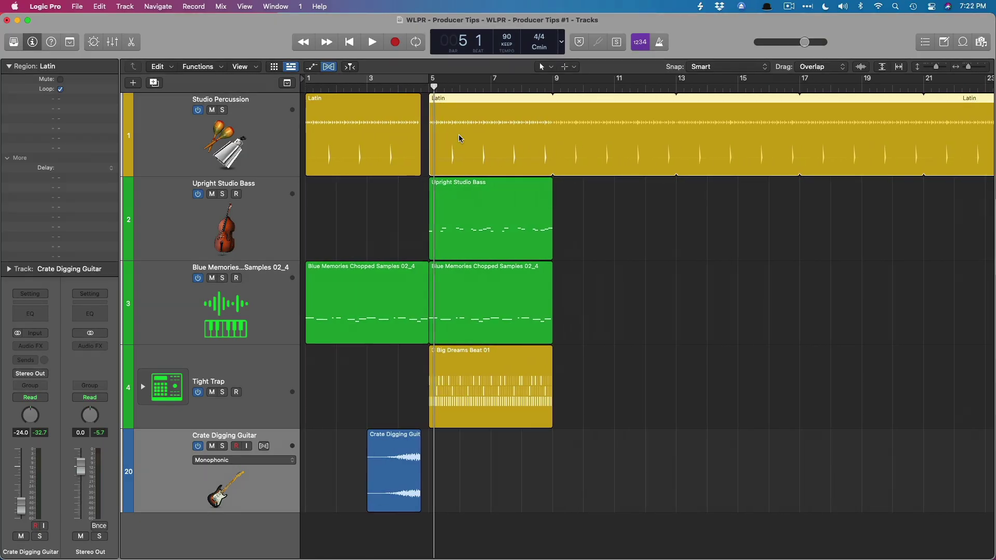
- Repeat the Big Dreams Beat 01 region from bar 5 to fill bars 9 through 16 of the Tight Trap track
{"action": "left_click", "coordinate": [496, 355]}
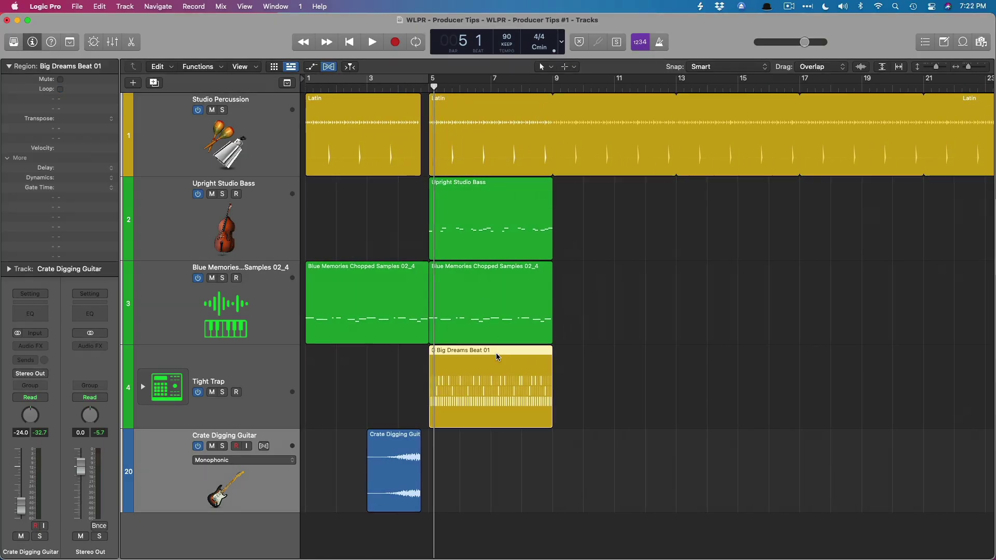
{"action": "key", "text": "super+r"}
{"action": "key", "text": "super+r"}
{"action": "key", "text": "super+r"}
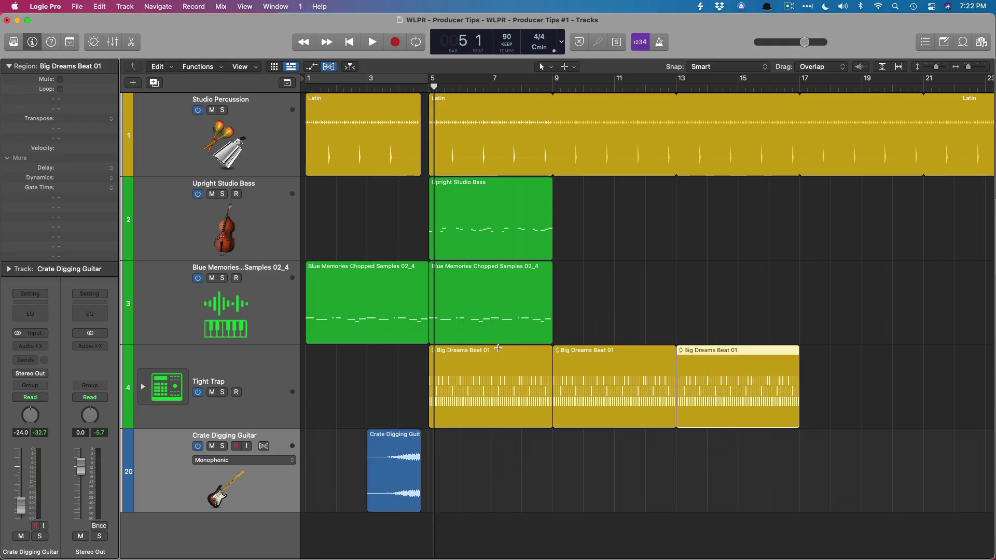
- Undo the repeated Big Dreams Beat 01 regions in bars 9 through 16 of the Tight Trap track
{"action": "key", "text": "super+z"}
{"action": "key", "text": "super+z"}
{"action": "key", "text": "super+z"}
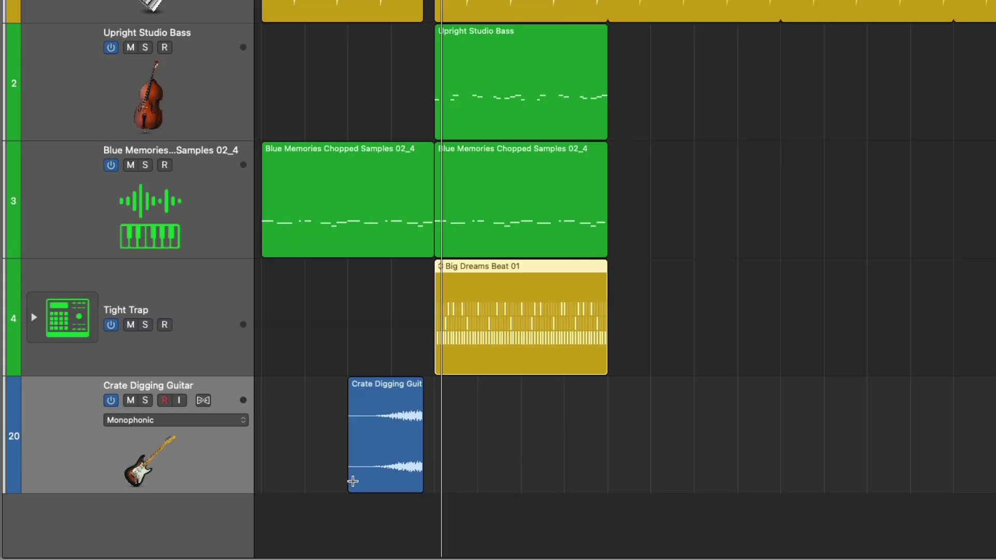
- Repeat a three-bar marquee selection from bar 3 four times on the Crate Digging Guitar track, keeping the gap after the region
{"action": "left_click_drag", "start_coordinate": [347, 477], "coordinate": [476, 470]}
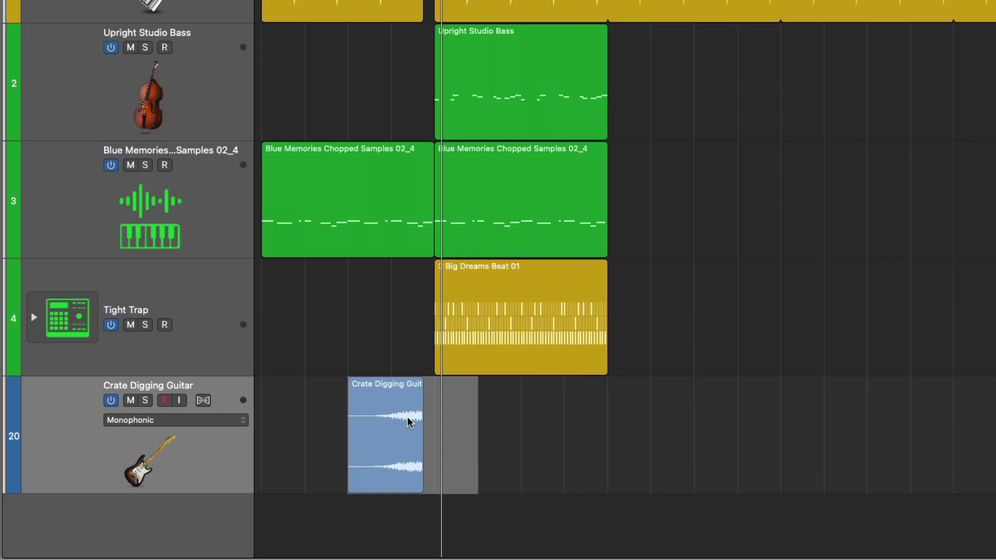
{"action": "key", "text": "super+r"}
{"action": "key", "text": "super+r"}
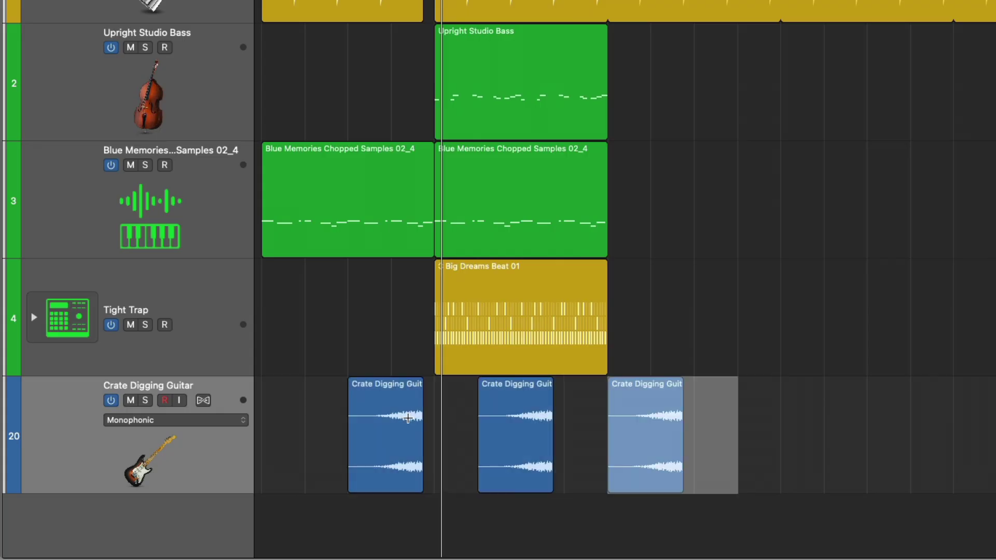
{"action": "key", "text": "super+r"}
{"action": "key", "text": "super+r"}
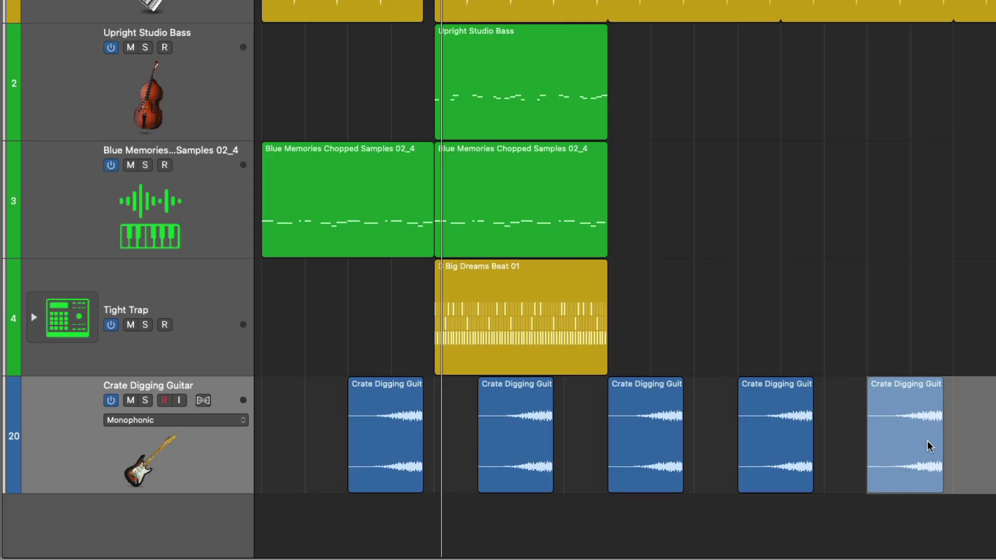
- Undo the four marquee repeats on the Crate Digging Guitar track and clear the selection
{"action": "key", "text": "super+z"}
{"action": "key", "text": "super+z"}
{"action": "key", "text": "super+z"}
{"action": "key", "text": "super+z"}
{"action": "left_click", "coordinate": [573, 398]}
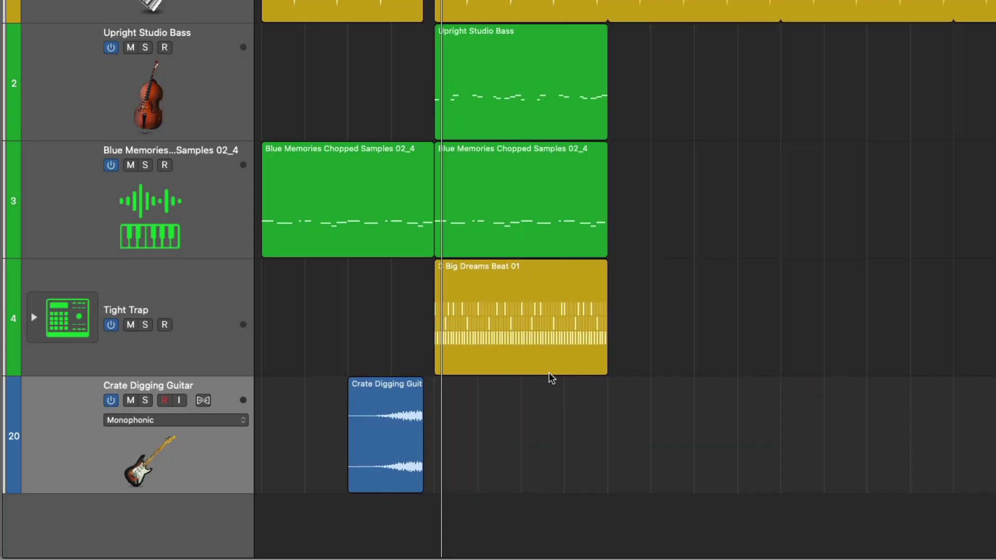
- Copy the Crate Digging Guitar region at bar 3 onto a new audio track directly below
{"action": "scroll", "coordinate": [514, 378], "scroll_direction": "down", "scroll_amount": 1}
{"action": "scroll", "coordinate": [512, 377], "scroll_direction": "up", "scroll_amount": 1}
{"action": "left_click_drag", "start_coordinate": [371, 391], "coordinate": [371, 510]}
{"action": "scroll", "coordinate": [221, 507], "scroll_direction": "down", "scroll_amount": 4}
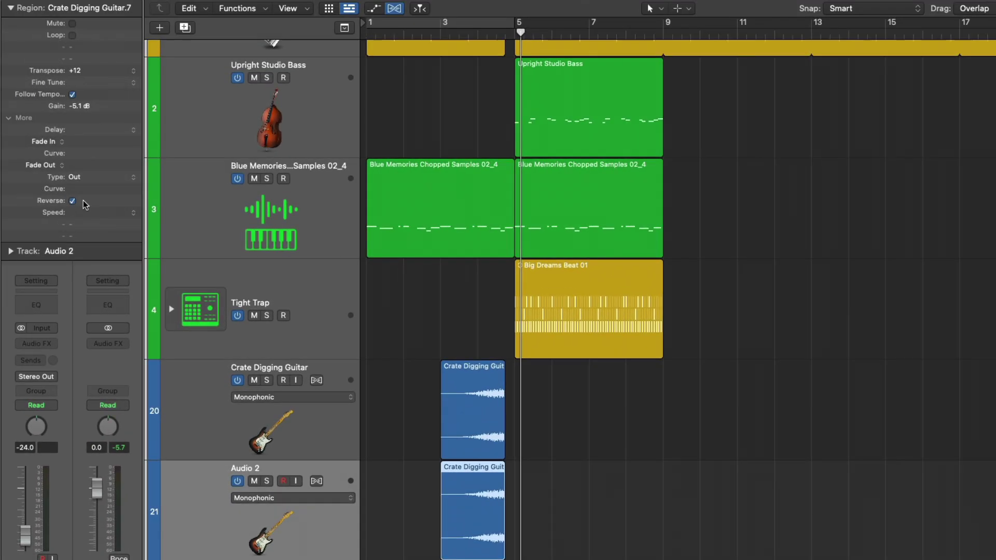
- Turn off reverse for the copied guitar region and move it to start at bar 5
{"action": "left_click", "coordinate": [72, 201]}
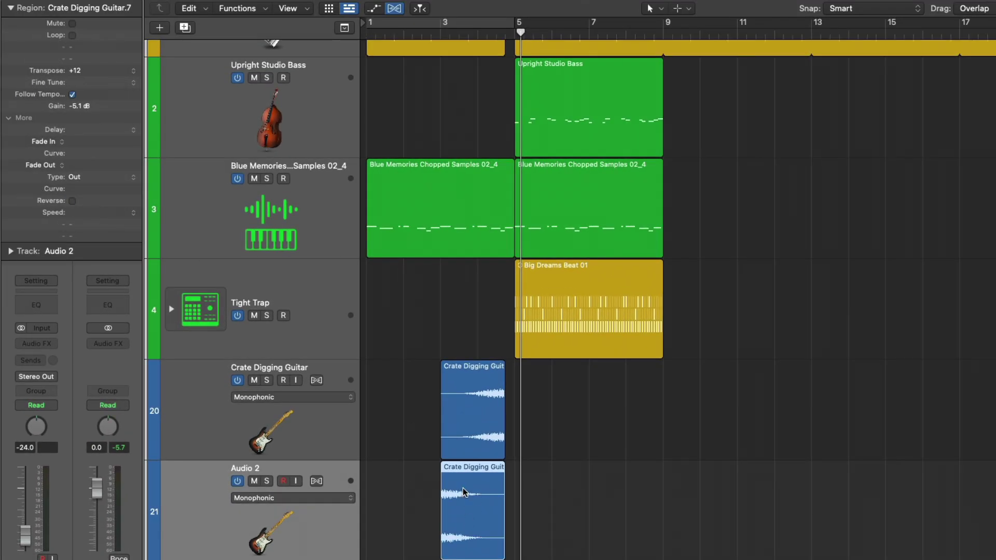
{"action": "left_click_drag", "start_coordinate": [463, 488], "coordinate": [536, 480]}
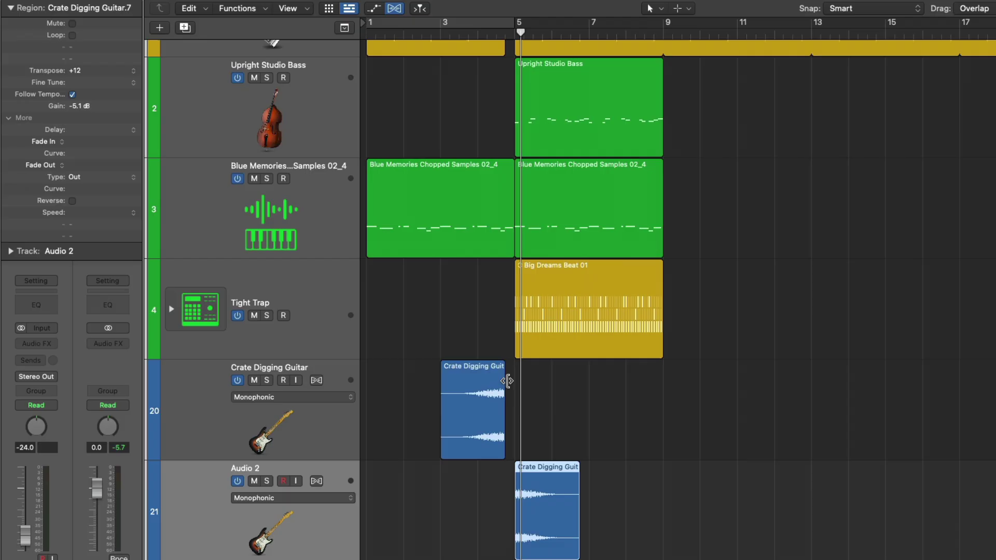
- Split the Audio 2 guitar region at bar 6 and delete the part after the split
{"action": "key", "text": "z"}
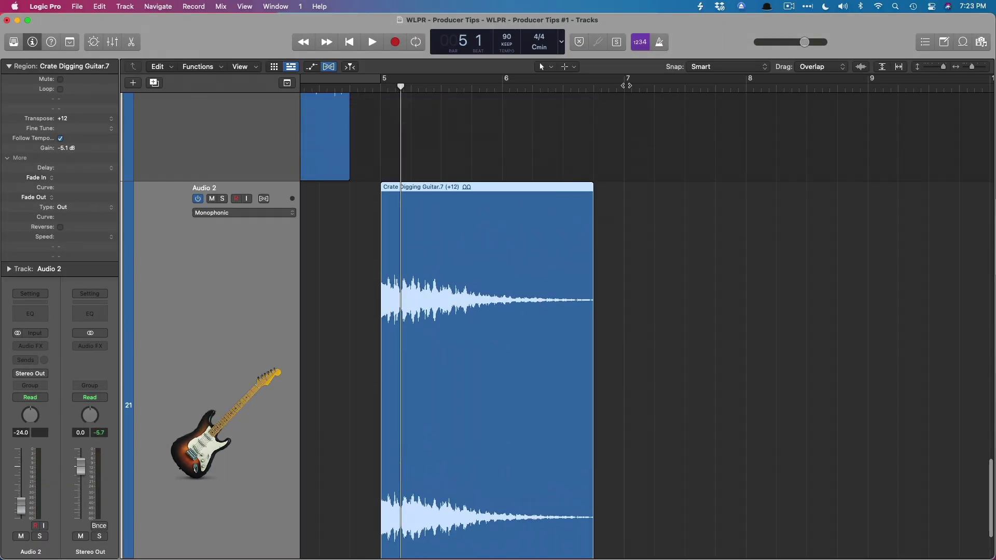
{"action": "scroll", "coordinate": [585, 352], "scroll_direction": "down", "scroll_amount": 5}
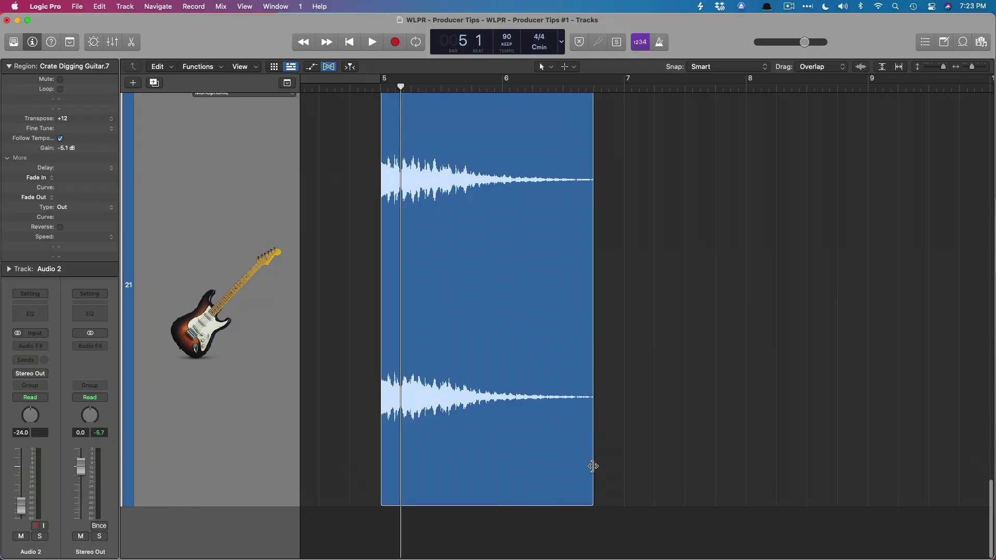
{"action": "left_click", "coordinate": [503, 88]}
{"action": "scroll", "coordinate": [524, 127], "scroll_direction": "up", "scroll_amount": 5}
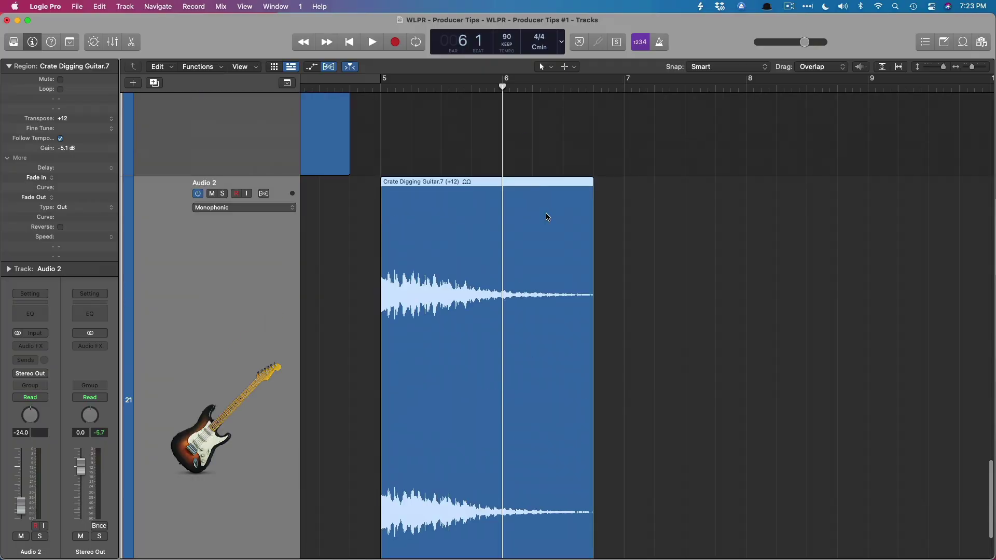
{"action": "key", "text": "super+t"}
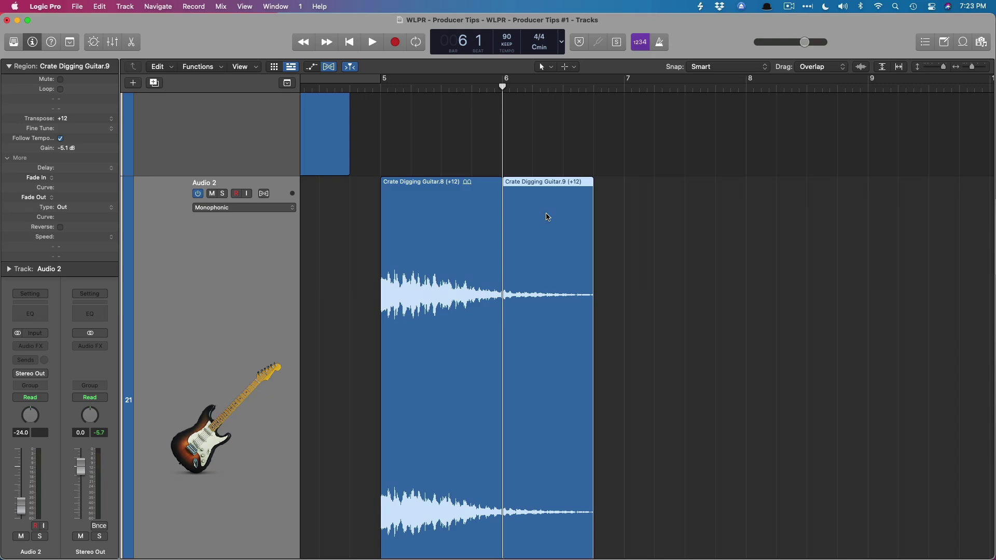
{"action": "scroll", "coordinate": [427, 256], "scroll_direction": "down", "scroll_amount": 2}
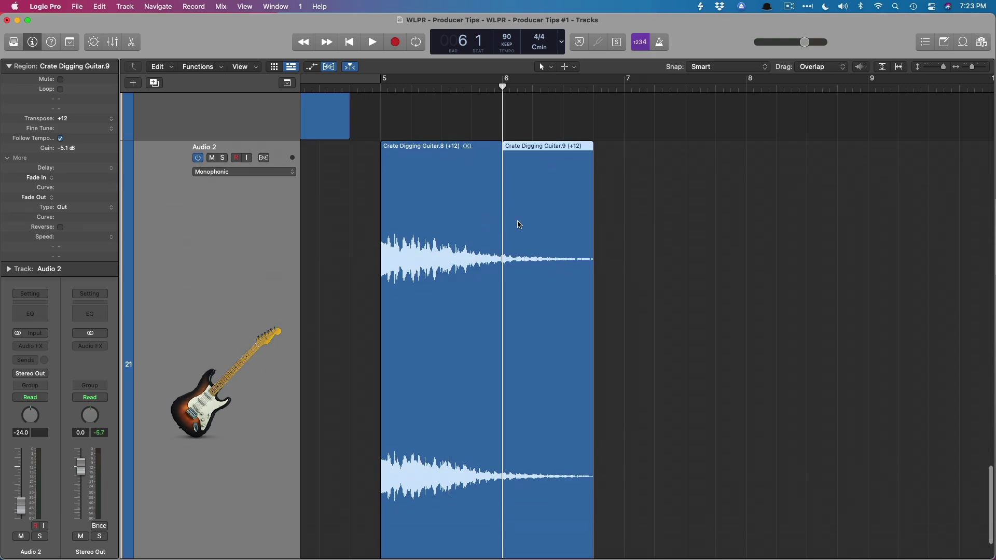
{"action": "key", "text": "Delete"}
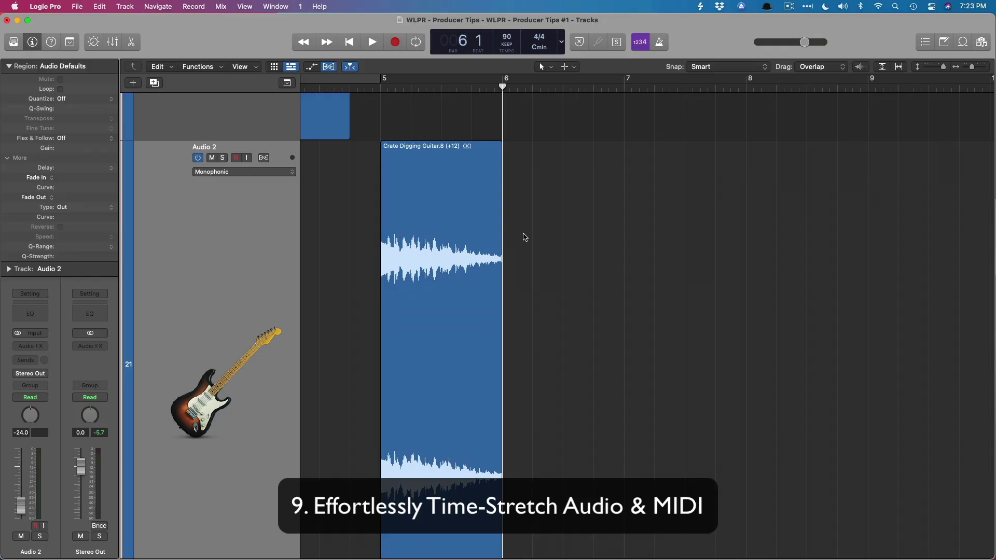
{"action": "scroll", "coordinate": [525, 238], "scroll_direction": "up", "scroll_amount": 10}
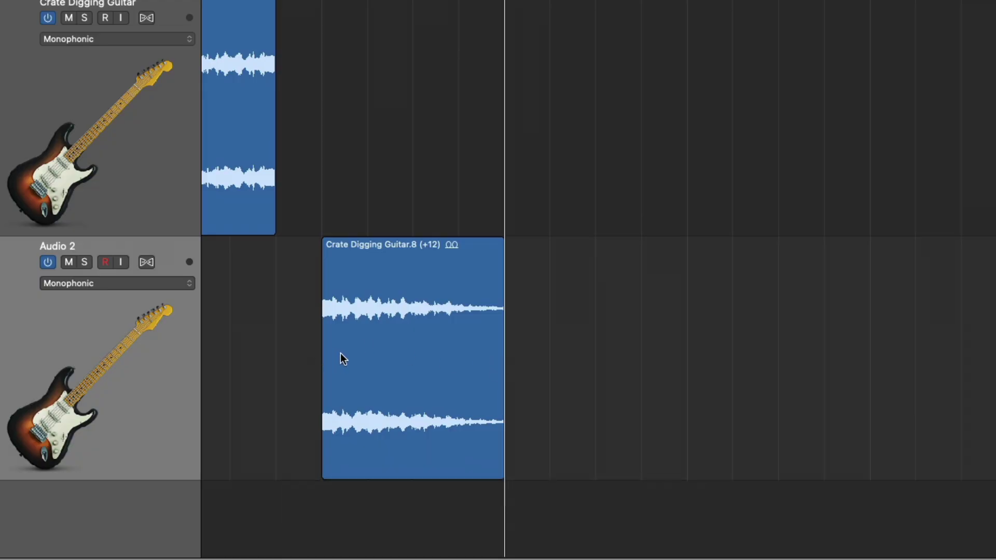
{"action": "left_click_drag", "start_coordinate": [323, 370], "coordinate": [253, 364]}
{"action": "key", "text": "super+z"}
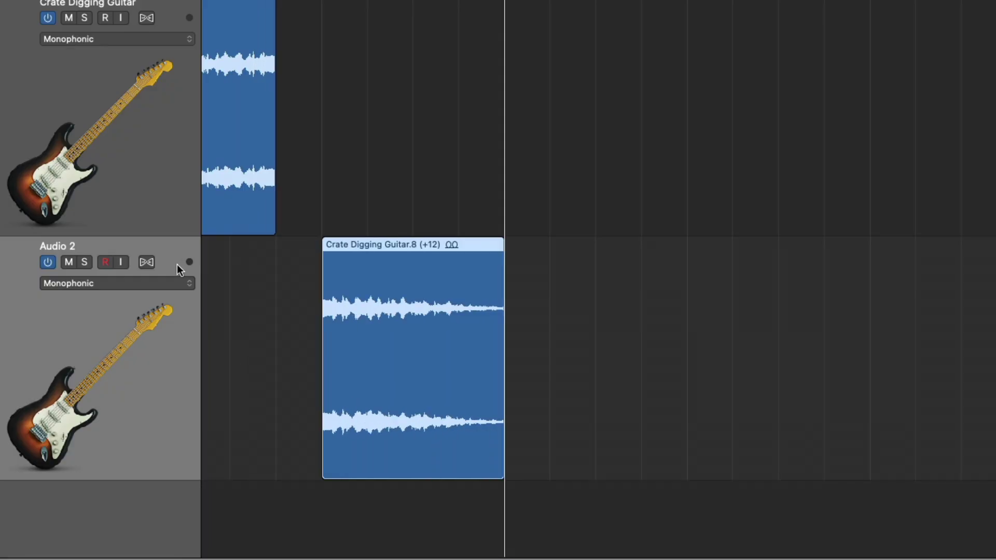
- Enable Flex on the Audio 2 track and set its mode to Flex Time - Polyphonic
{"action": "left_click", "coordinate": [148, 262]}
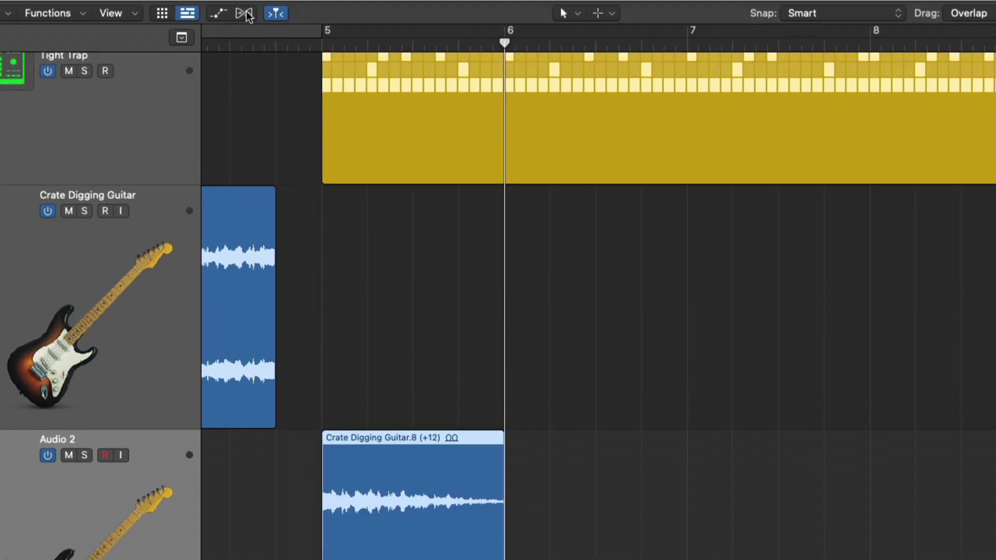
{"action": "left_click", "coordinate": [107, 346]}
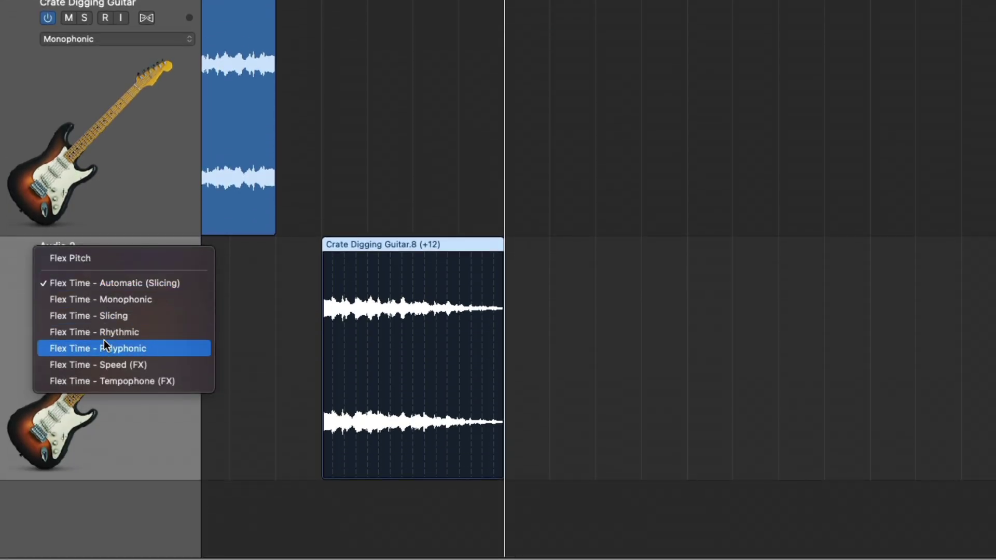
{"action": "left_click", "coordinate": [103, 347]}
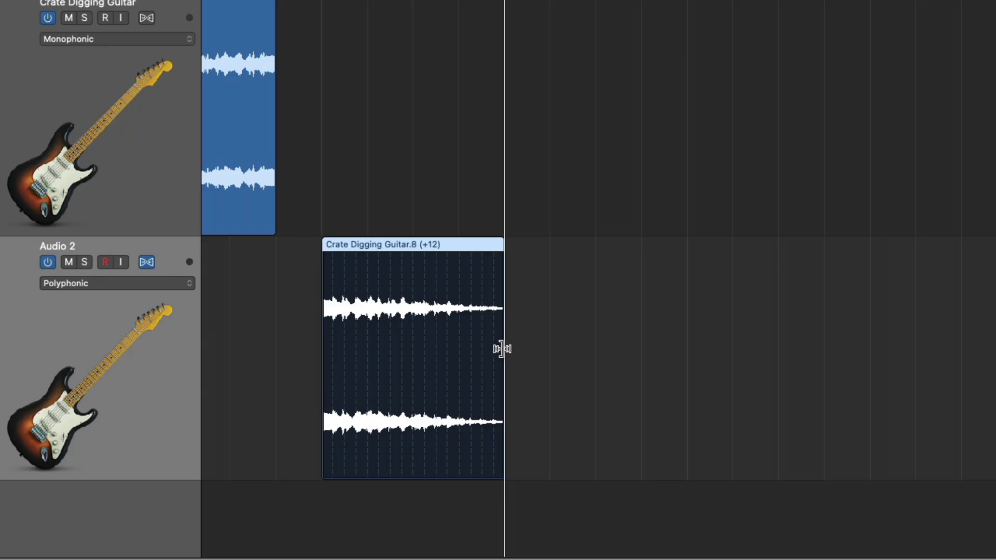
- Time-stretch the Audio 2 region's end from bar 6 to bar 7 and play it back from bar 5
{"action": "left_click_drag", "start_coordinate": [502, 349], "coordinate": [681, 338]}
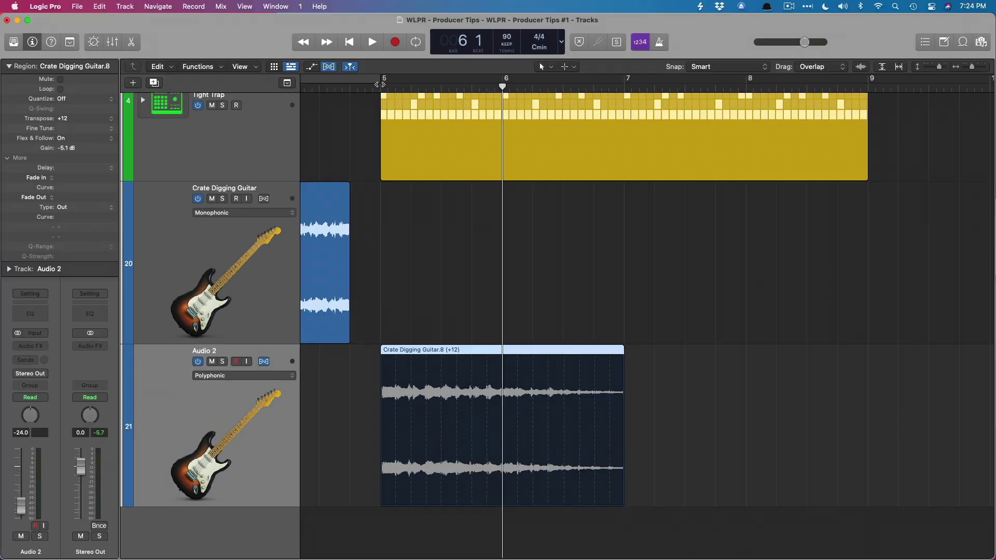
{"action": "left_click", "coordinate": [380, 87]}
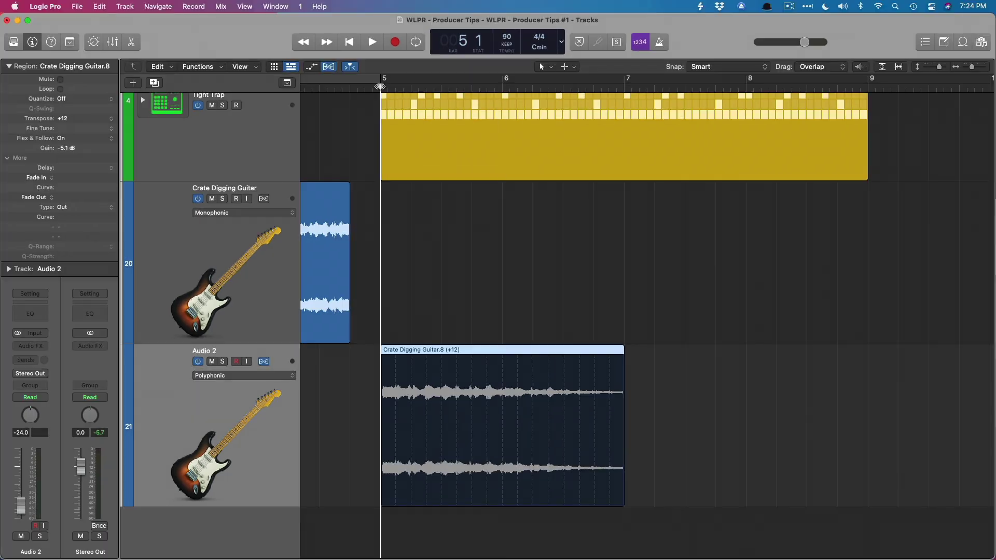
{"action": "key", "text": "space"}
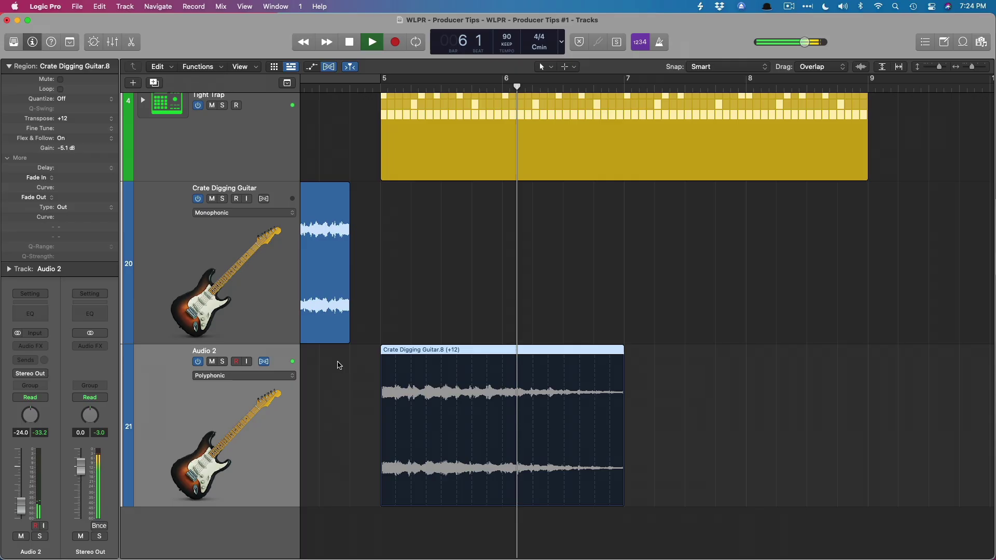
{"action": "key", "text": "z"}
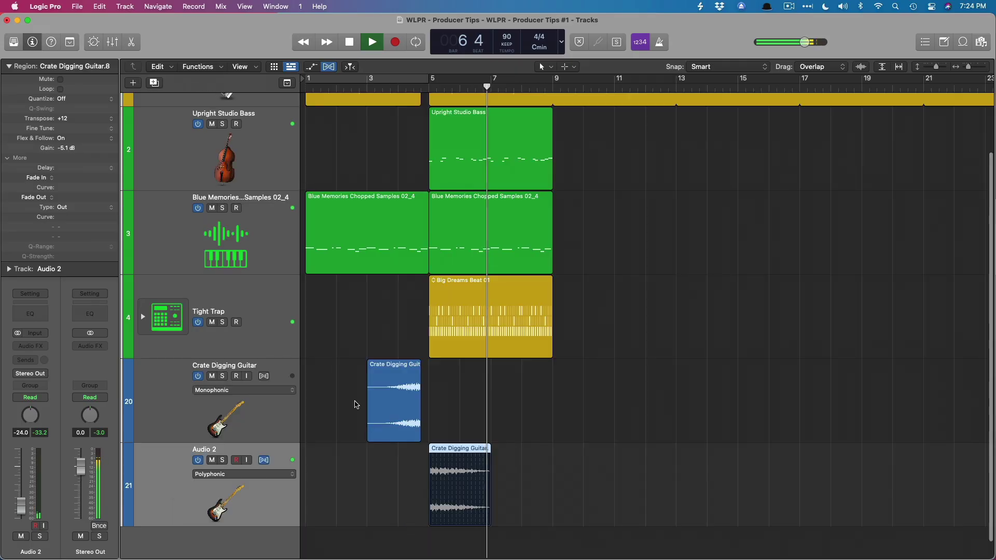
{"action": "key", "text": "space"}
- Repeat the stretched guitar region once so the copy fills bars 7 and 8 of the Audio 2 track
{"action": "scroll", "coordinate": [404, 446], "scroll_direction": "down", "scroll_amount": 1}
{"action": "key", "text": "super+r"}
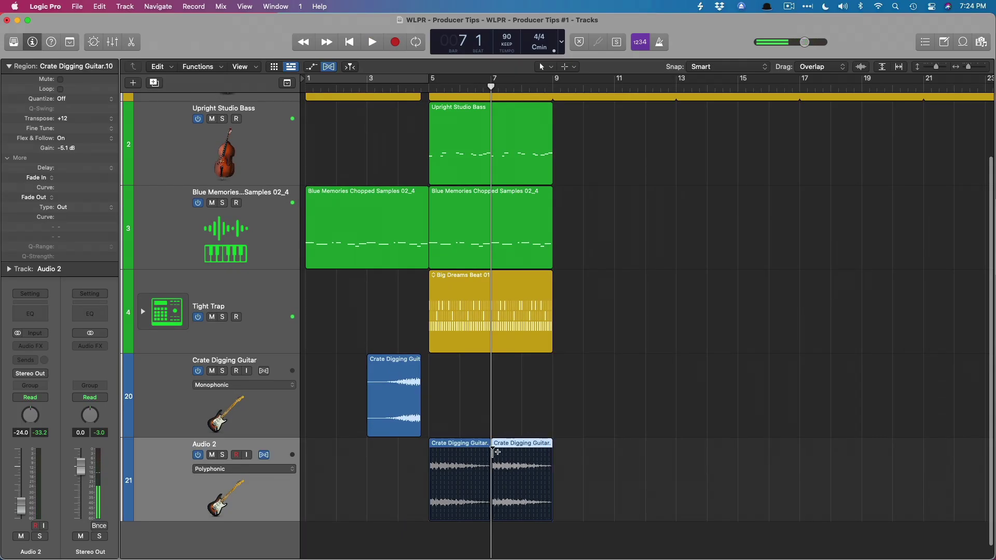
- Bounce the repeated region at bar 7 in place as Crate Digging Guitar_bip on a new track, muting the source
{"action": "left_click_drag", "start_coordinate": [424, 432], "coordinate": [655, 558]}
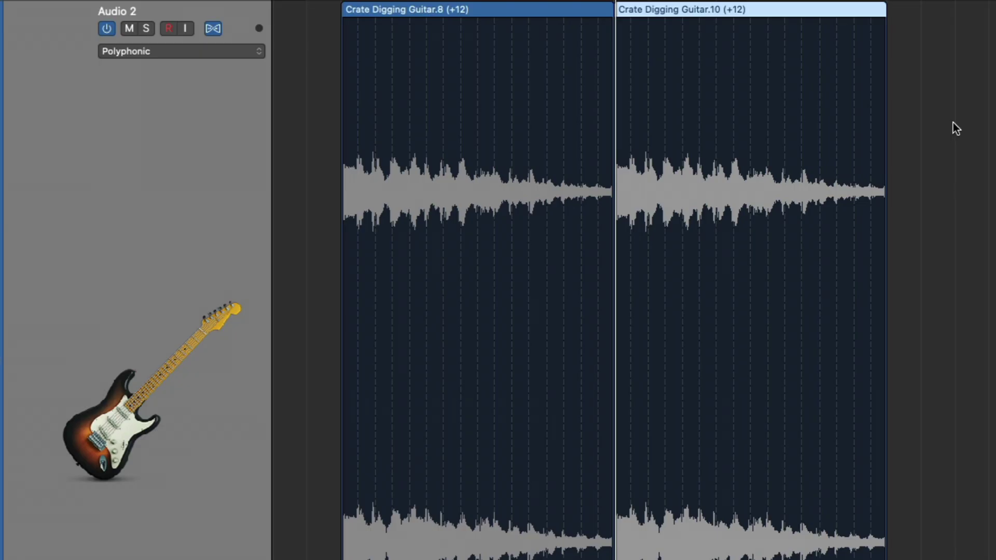
{"action": "key", "text": "ctrl+b"}
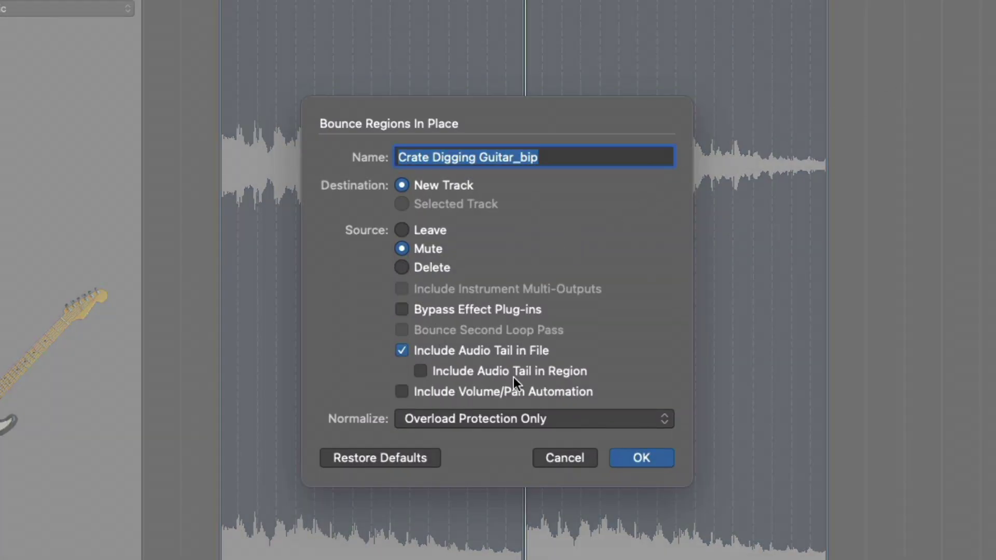
{"action": "left_click", "coordinate": [641, 457]}
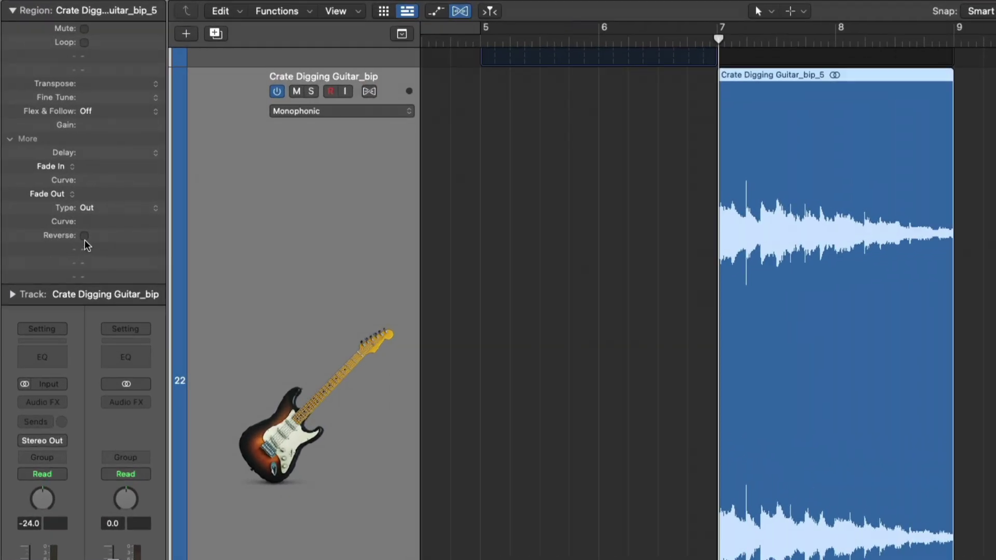
- Reverse the bounced guitar region at bar 7 and play back the arrangement
{"action": "left_click", "coordinate": [60, 227]}
{"action": "left_click", "coordinate": [564, 193], "text": "ctrl+alt"}
{"action": "scroll", "coordinate": [695, 521], "scroll_direction": "down", "scroll_amount": 3}
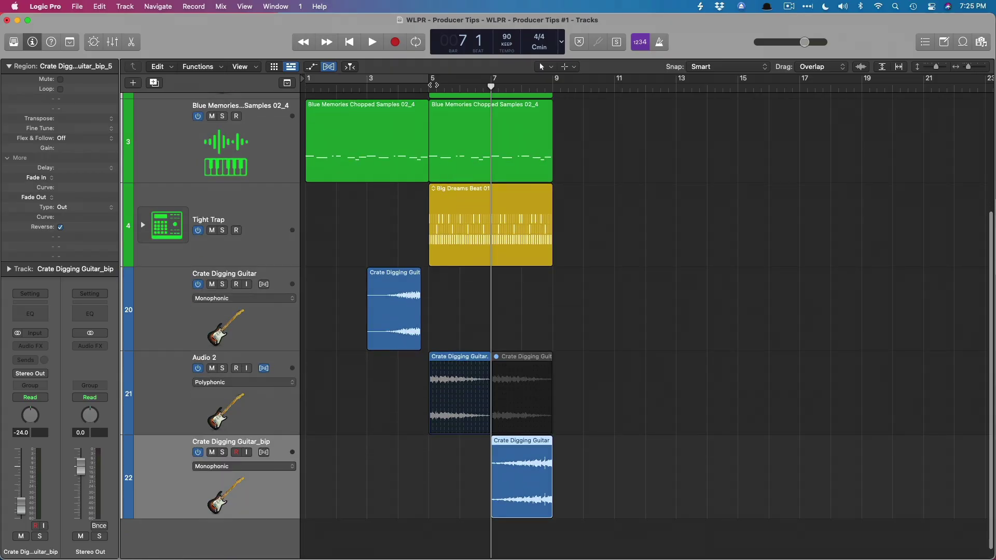
{"action": "key", "text": "space"}
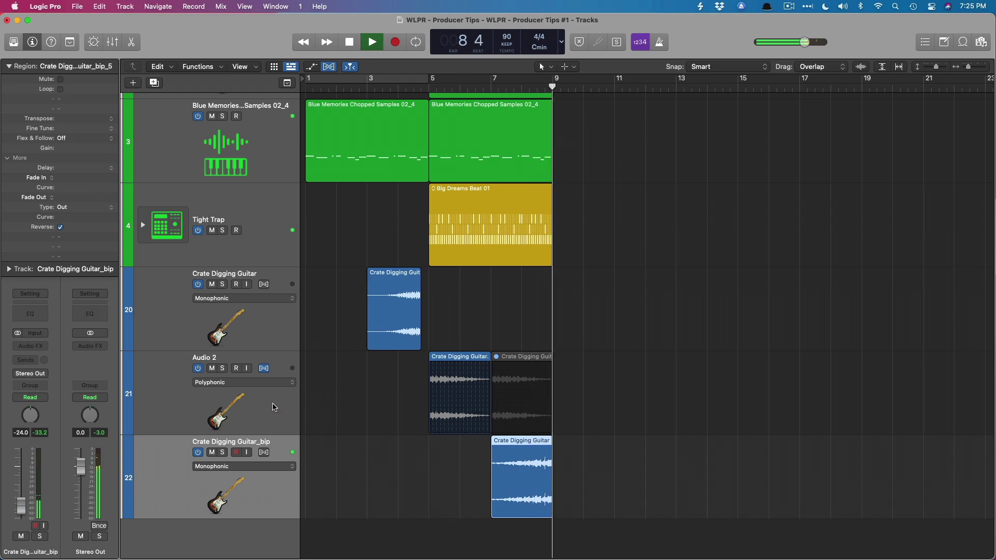
- Group the Audio 2 and Crate Digging Guitar_bip tracks into a track stack named AXE and collapse it
{"action": "left_click", "coordinate": [254, 407], "text": "shift"}
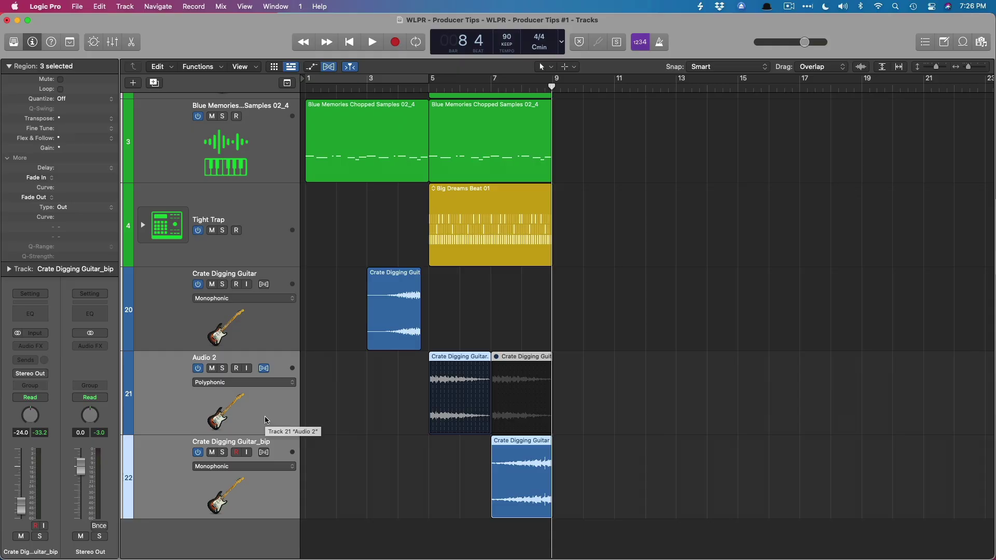
{"action": "key", "text": "super+shift+d"}
{"action": "double_click", "coordinate": [203, 389]}
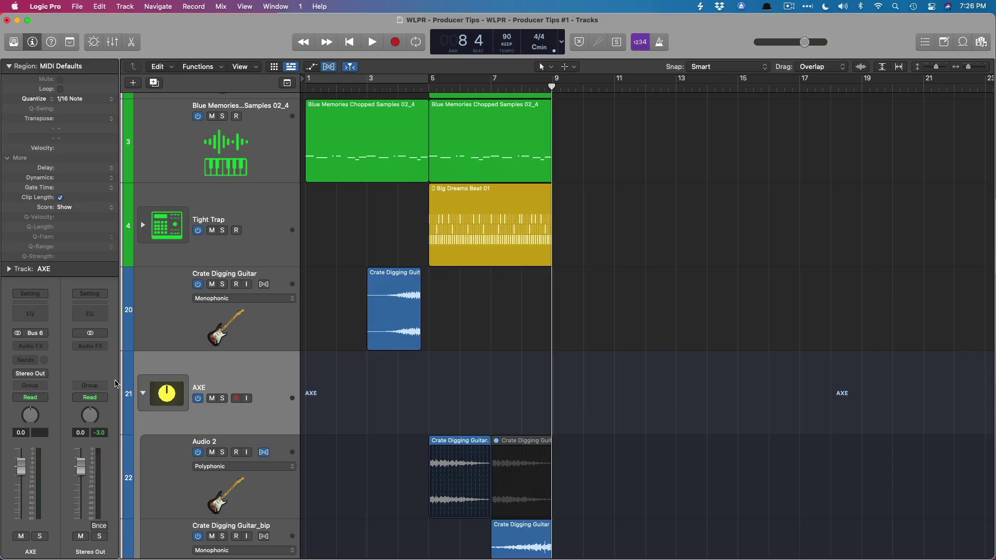
{"action": "left_click", "coordinate": [144, 395]}
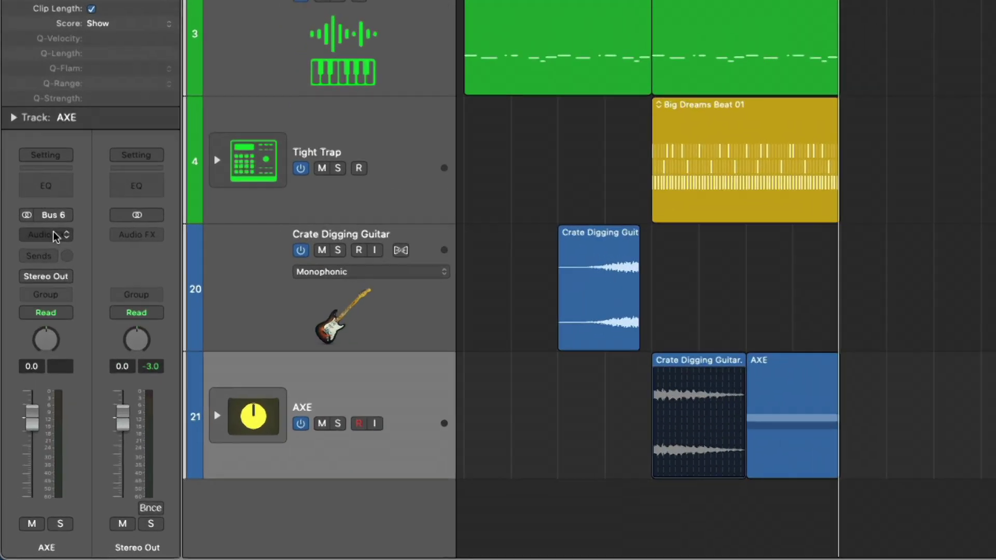
- Insert a ChromaVerb reverb on the AXE stack and load the Crate Digging Guitar preset
{"action": "left_click", "coordinate": [35, 345]}
{"action": "mouse_move", "coordinate": [52, 511]}
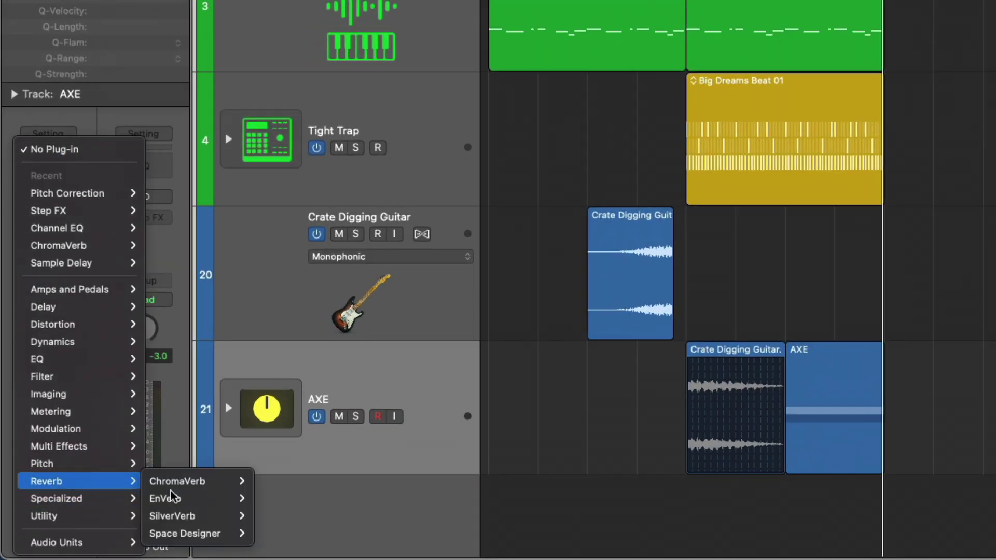
{"action": "left_click", "coordinate": [271, 481]}
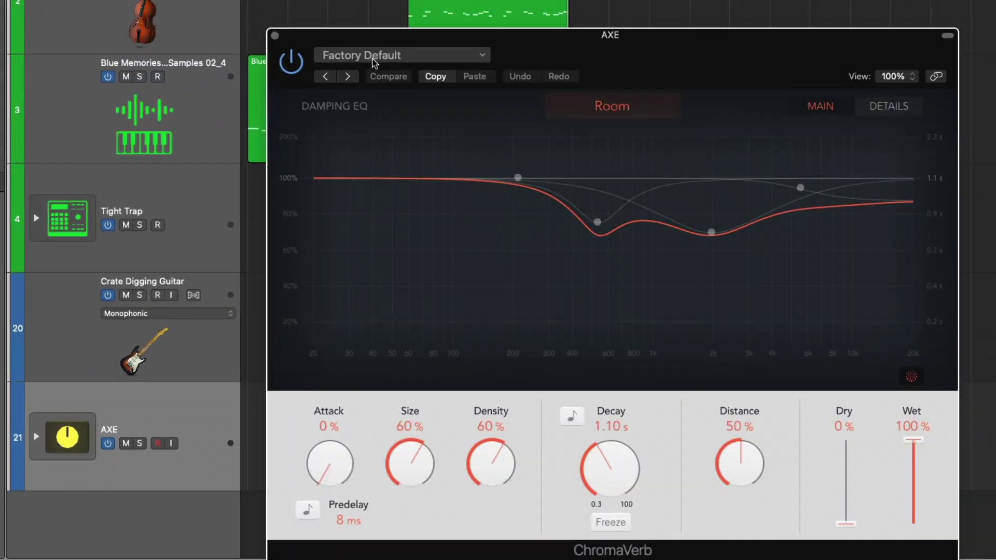
{"action": "left_click", "coordinate": [372, 62]}
{"action": "left_click", "coordinate": [358, 330]}
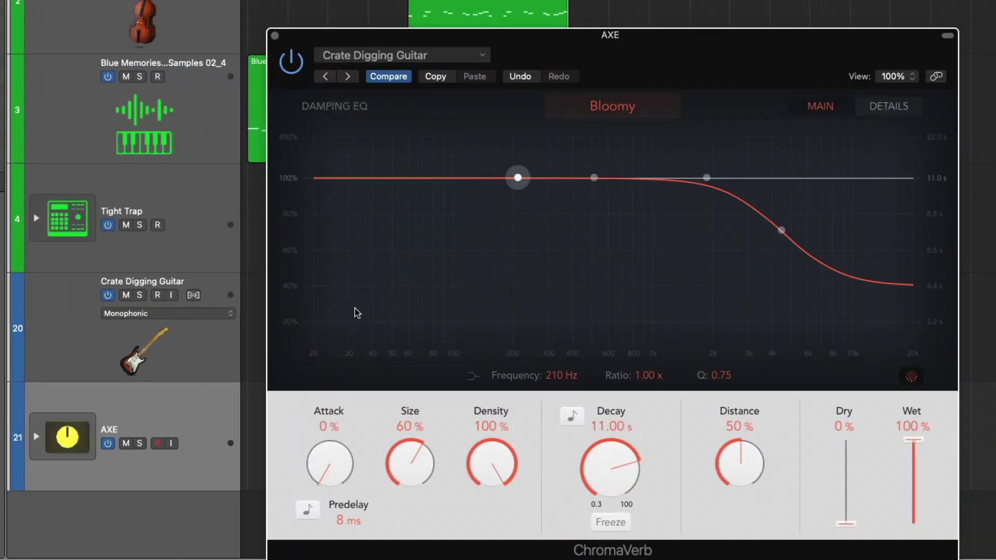
- Add a Channel EQ to the AXE stack with its low cut off and high shelf at about 1280 Hz and -2.8 dB
{"action": "left_click", "coordinate": [276, 36]}
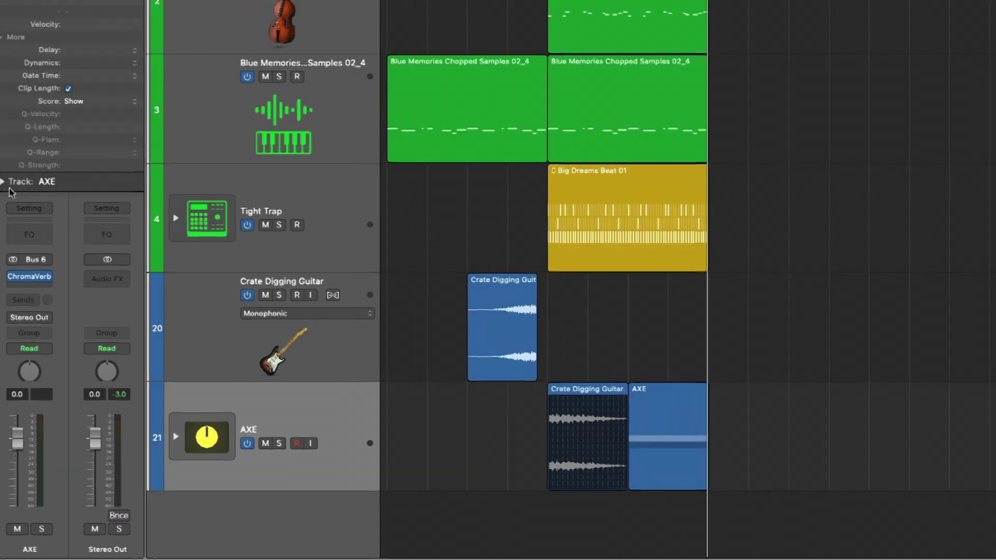
{"action": "left_click", "coordinate": [42, 234]}
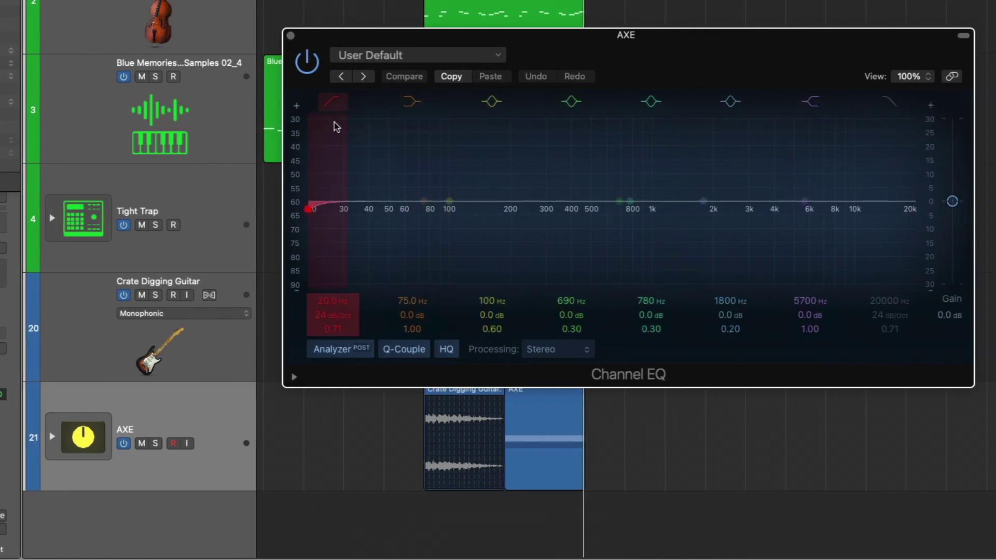
{"action": "left_click", "coordinate": [335, 102]}
{"action": "key", "text": "space"}
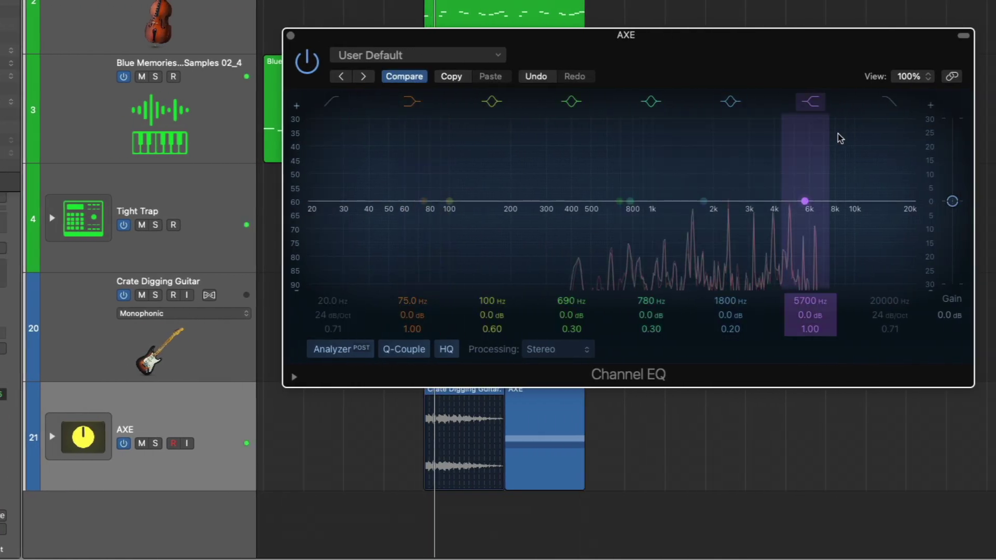
{"action": "left_click_drag", "start_coordinate": [806, 202], "coordinate": [676, 214]}
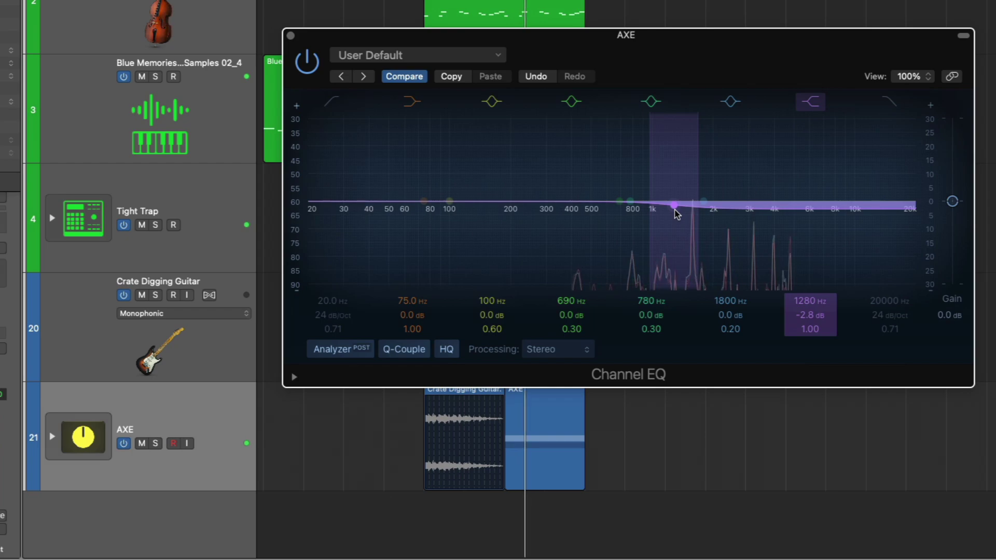
{"action": "left_click", "coordinate": [292, 39]}
- Insert Step FX on the AXE stack, raise its filter cutoff to maximum, and turn the filter off
{"action": "key", "text": "i"}
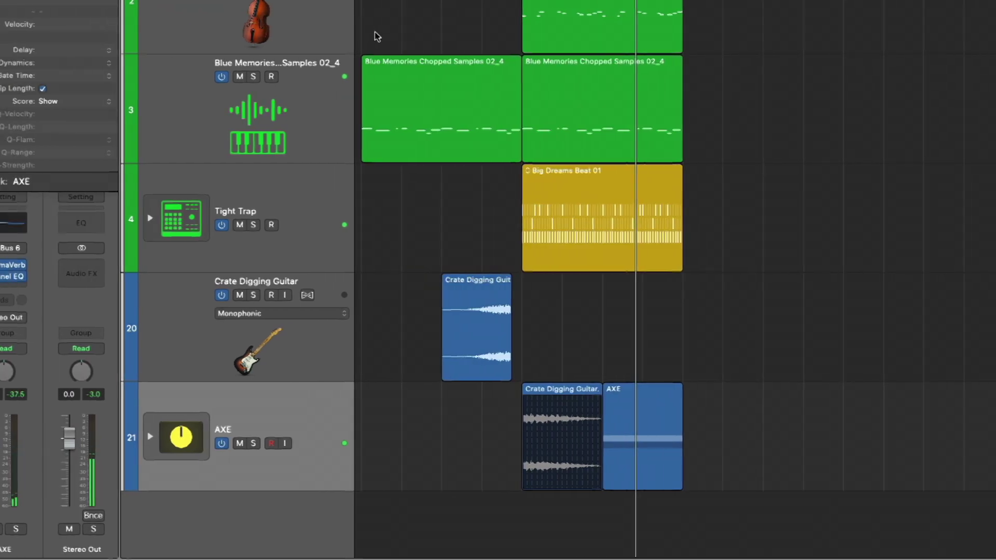
{"action": "left_click", "coordinate": [39, 275]}
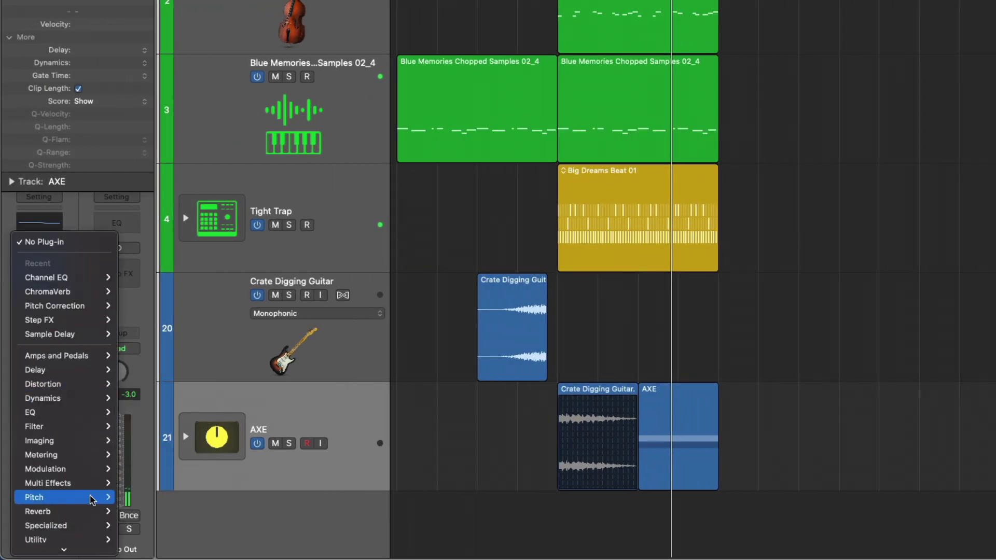
{"action": "mouse_move", "coordinate": [142, 512]}
{"action": "key", "text": "Escape"}
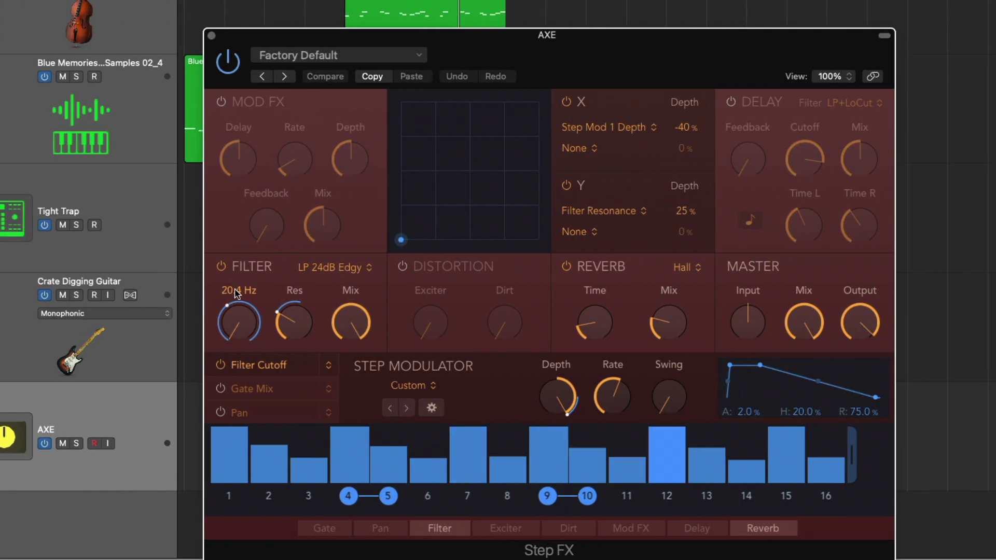
{"action": "left_click_drag", "start_coordinate": [239, 318], "coordinate": [233, 263]}
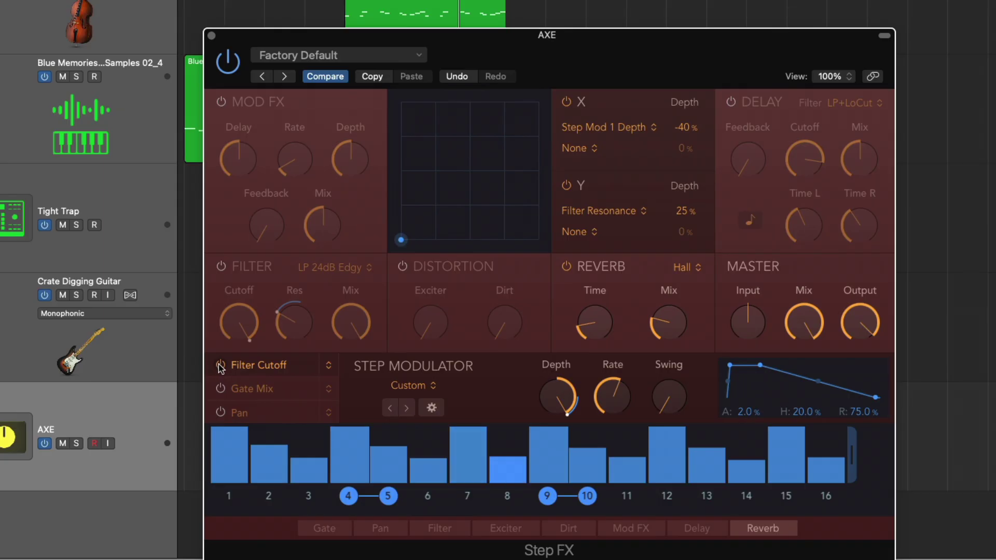
- Set the Step FX output to 0.0 dB with only a slower Pan modulation active, and play back the arrangement
{"action": "mouse_move", "coordinate": [805, 340]}
{"action": "left_click_drag", "start_coordinate": [591, 74], "coordinate": [458, 0]}
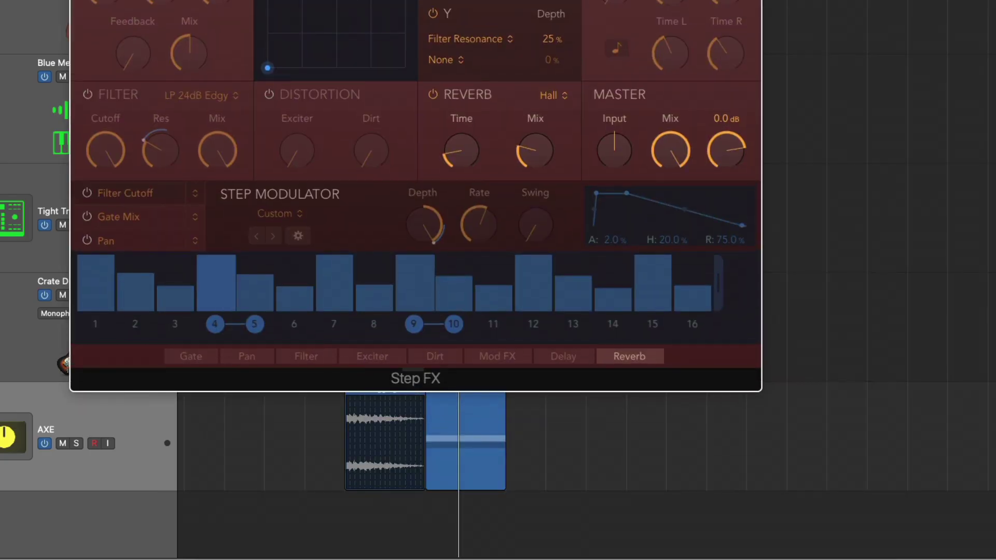
{"action": "left_click", "coordinate": [101, 244]}
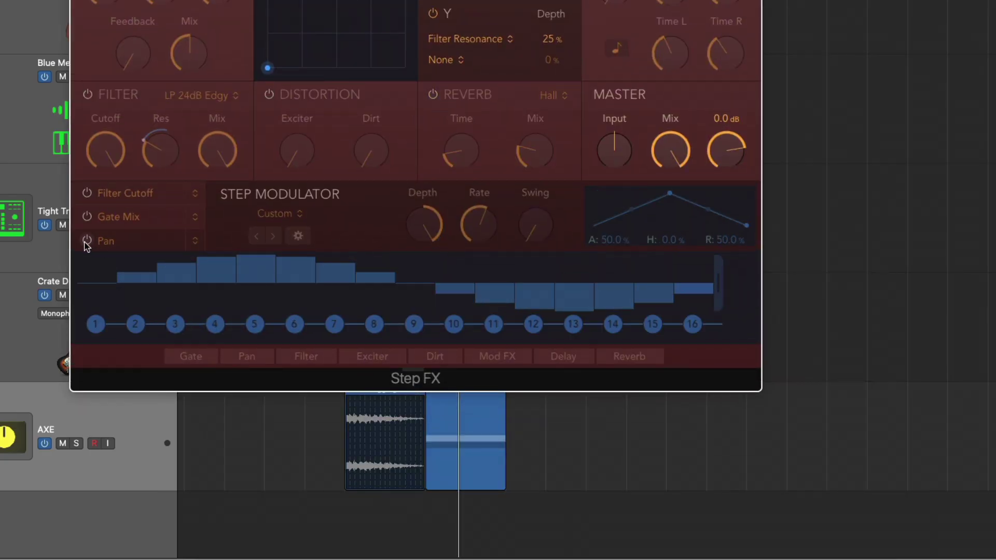
{"action": "left_click_drag", "start_coordinate": [474, 229], "coordinate": [472, 264]}
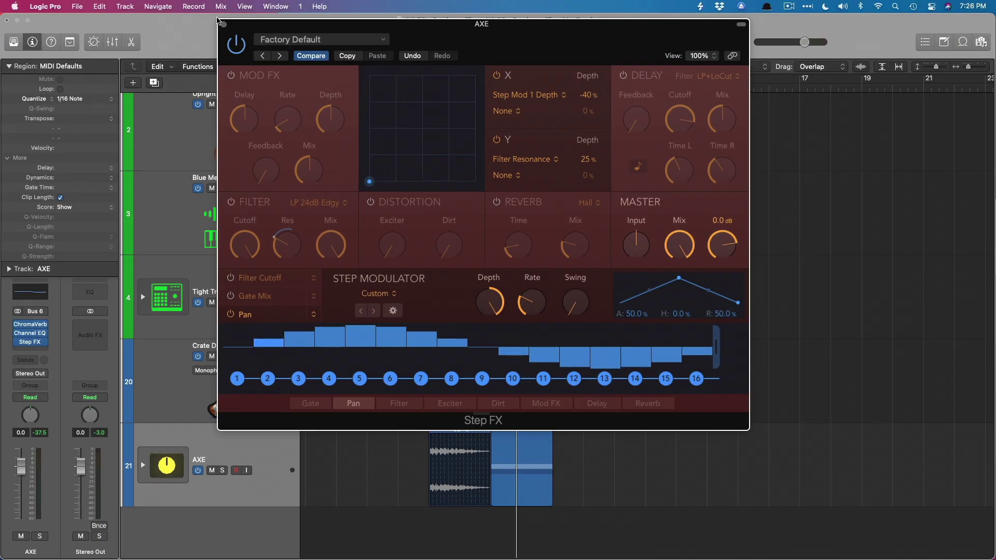
{"action": "left_click", "coordinate": [223, 25]}
{"action": "key", "text": "space"}
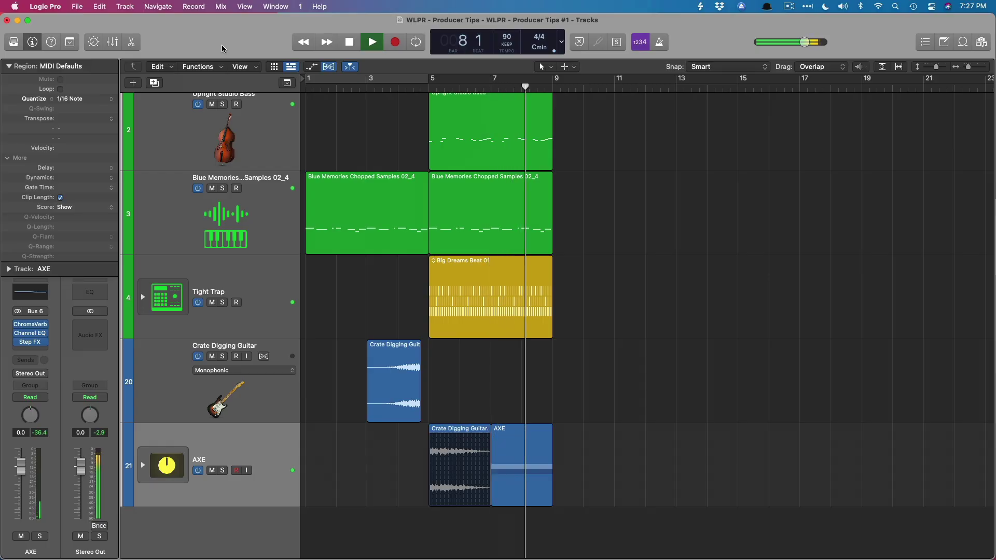
{"action": "key", "text": "space"}
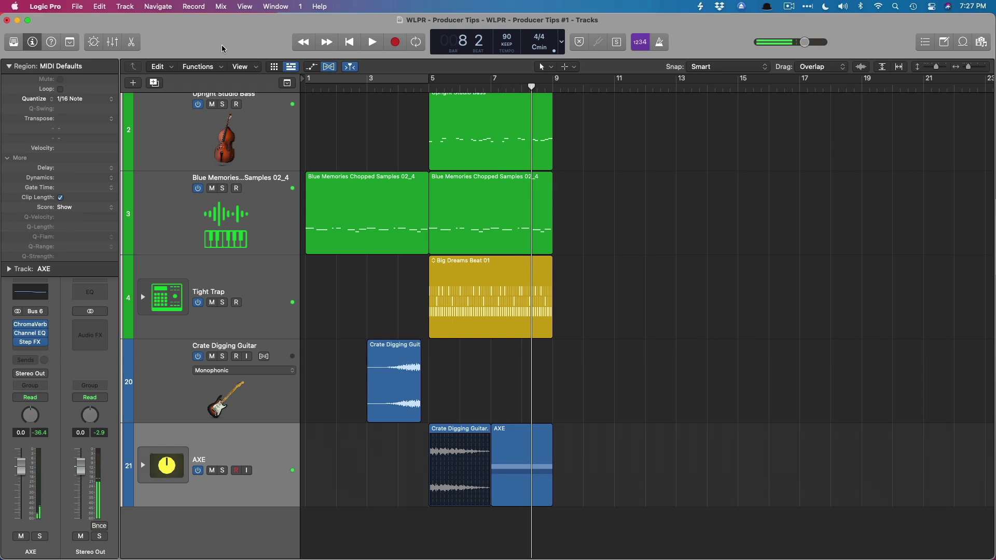
- Search the loops for "around the bend" and place Around the Bend Keys at bar 1 on a new track
{"action": "key", "text": "super+Up"}
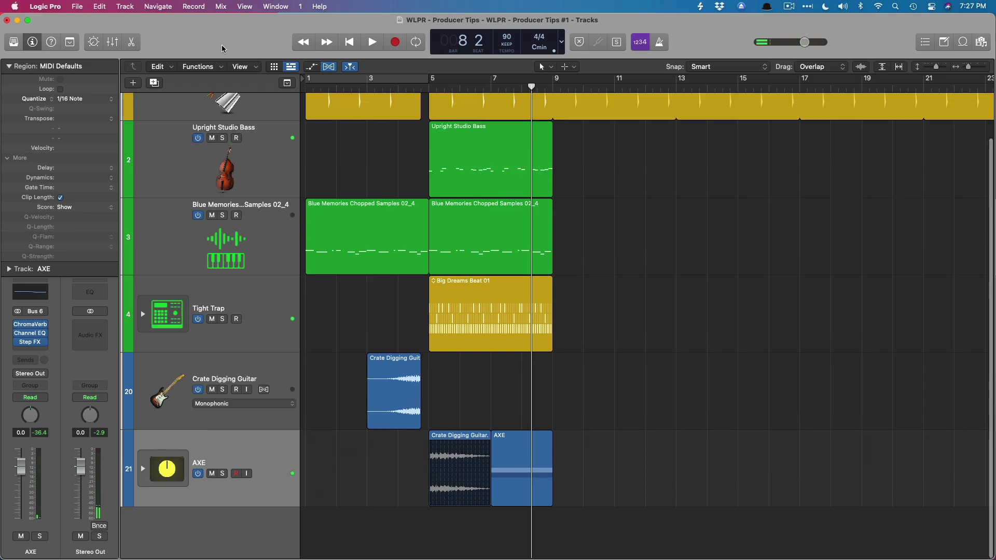
{"action": "key", "text": "o"}
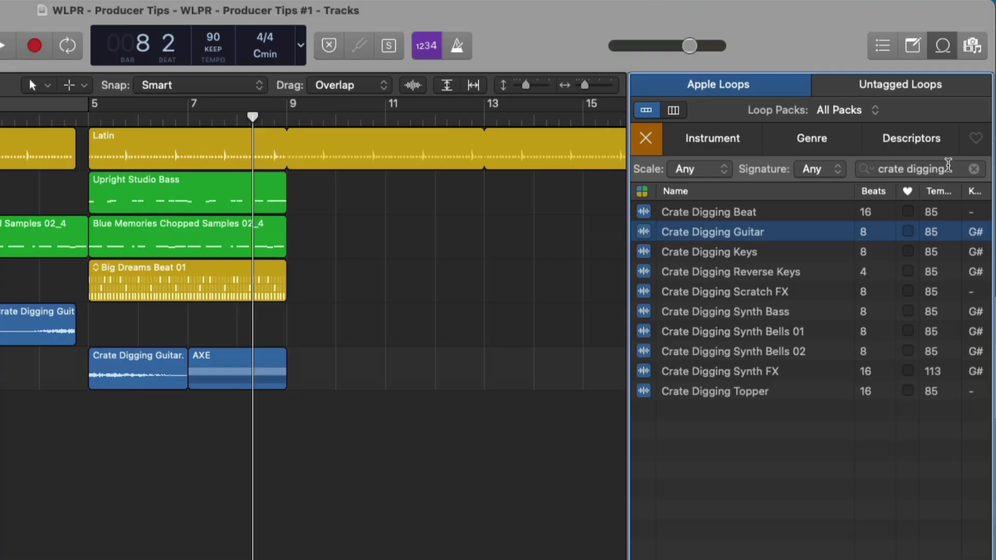
{"action": "left_click", "coordinate": [974, 169]}
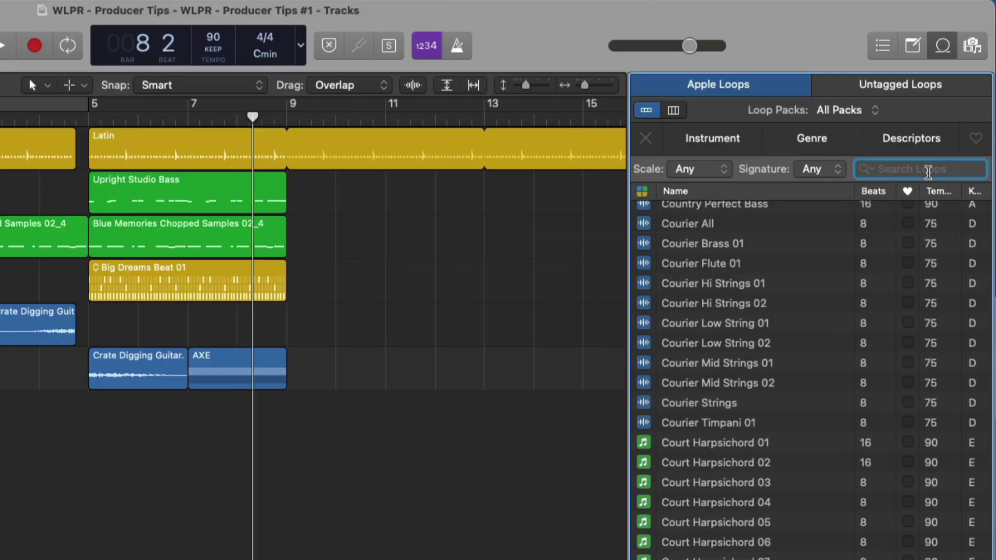
{"action": "type", "text": "around th"}
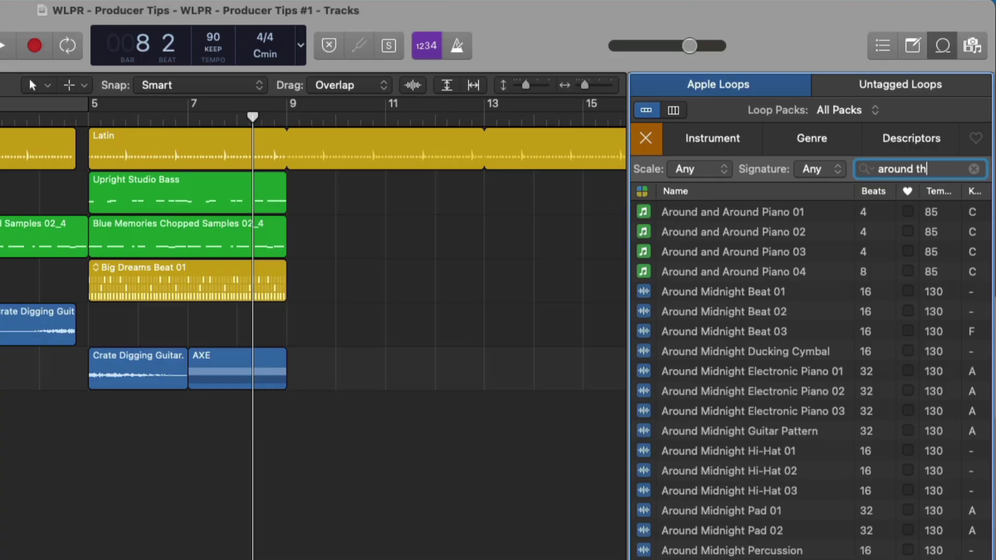
{"action": "type", "text": "e bend"}
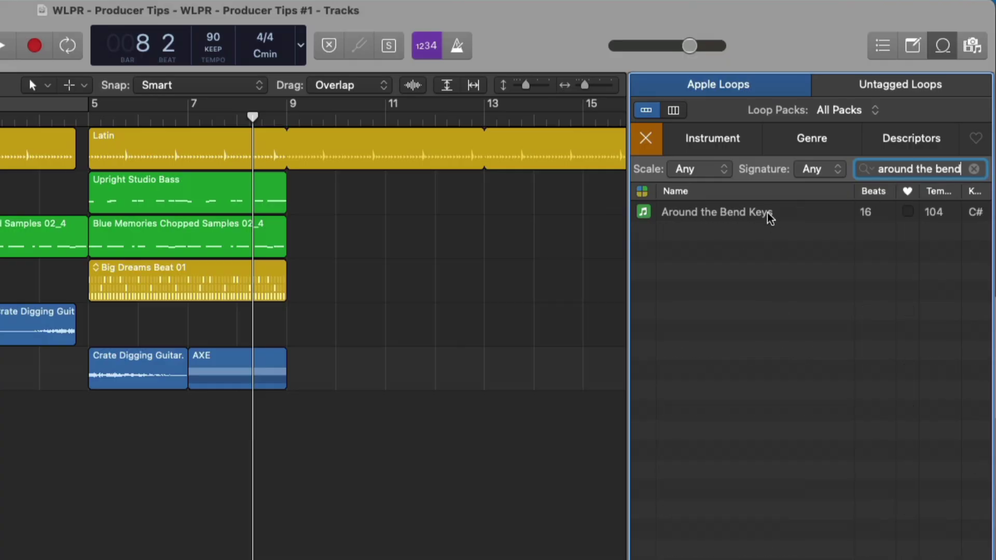
{"action": "left_click_drag", "start_coordinate": [770, 218], "coordinate": [0, 510]}
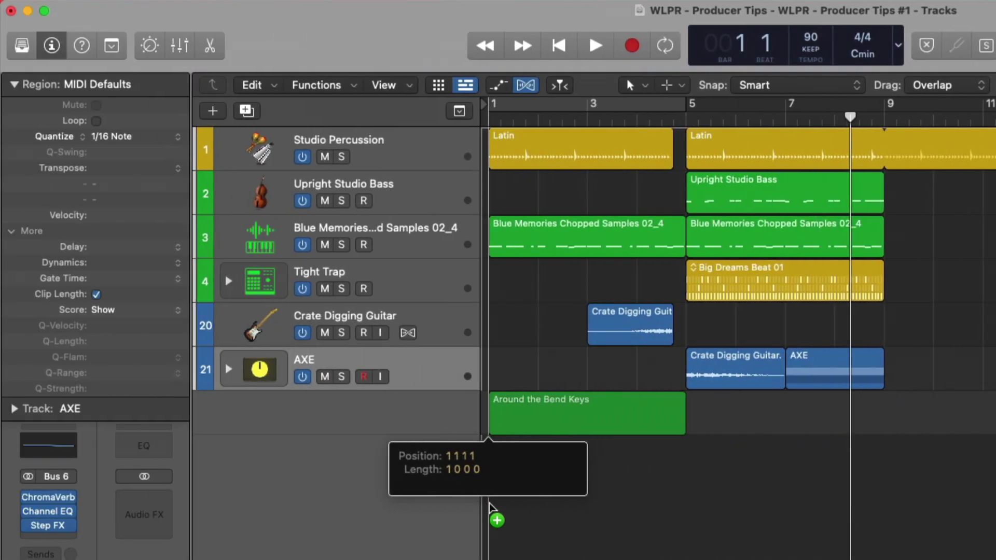
{"action": "left_click_drag", "start_coordinate": [489, 505], "coordinate": [518, 497]}
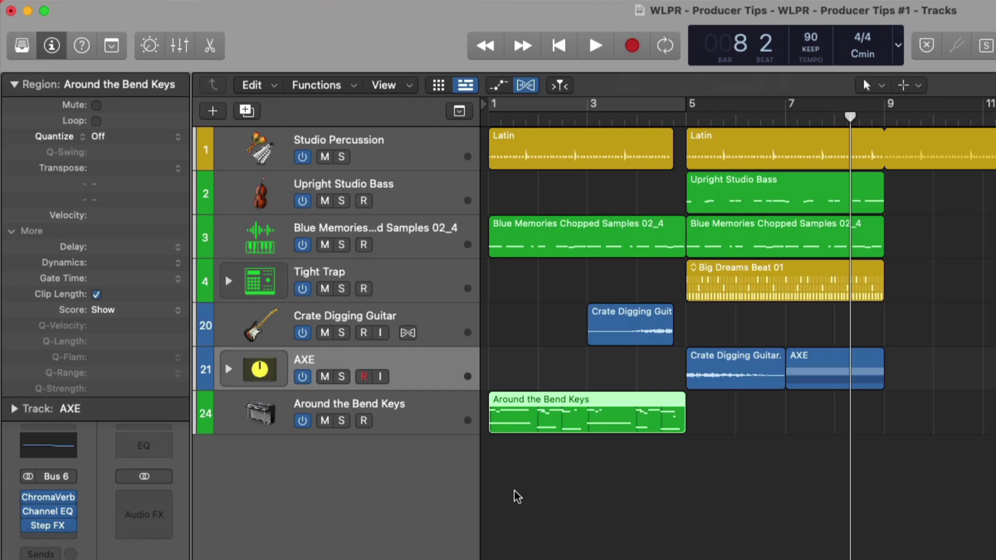
- Play the arrangement from bar 1 with the Around the Bend Keys track selected to hear the new part
{"action": "key", "text": "Return"}
{"action": "key", "text": "space"}
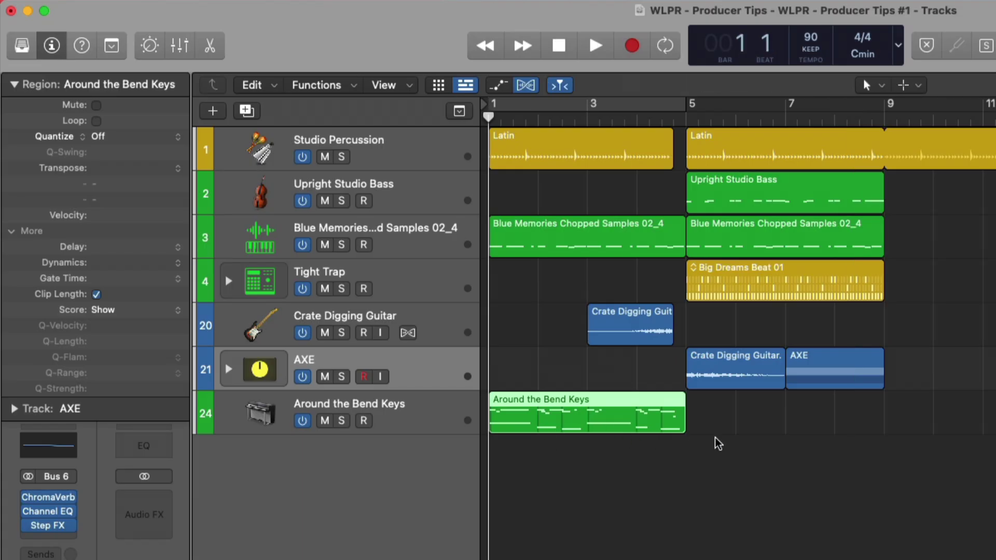
{"action": "left_click", "coordinate": [405, 407]}
{"action": "key", "text": "space"}
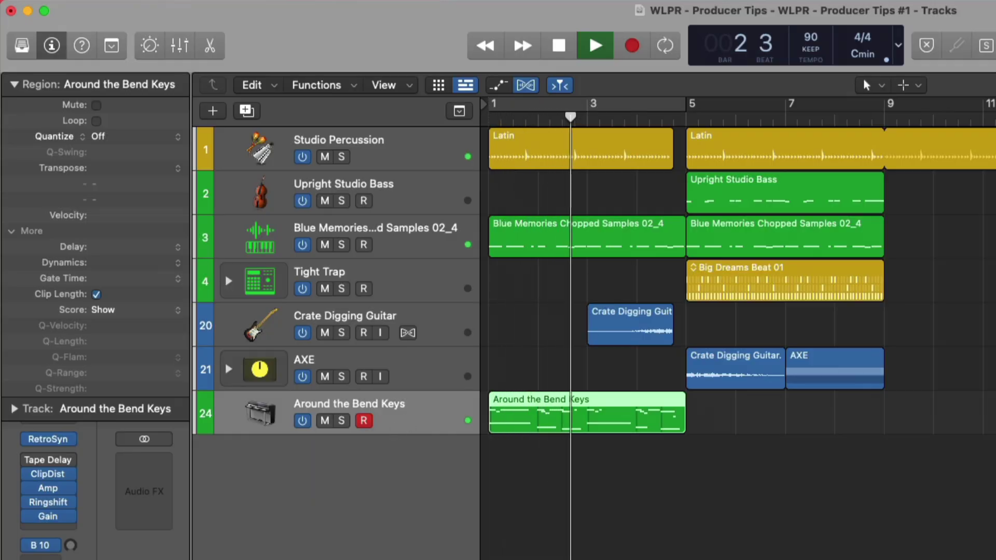
{"action": "key", "text": "space"}
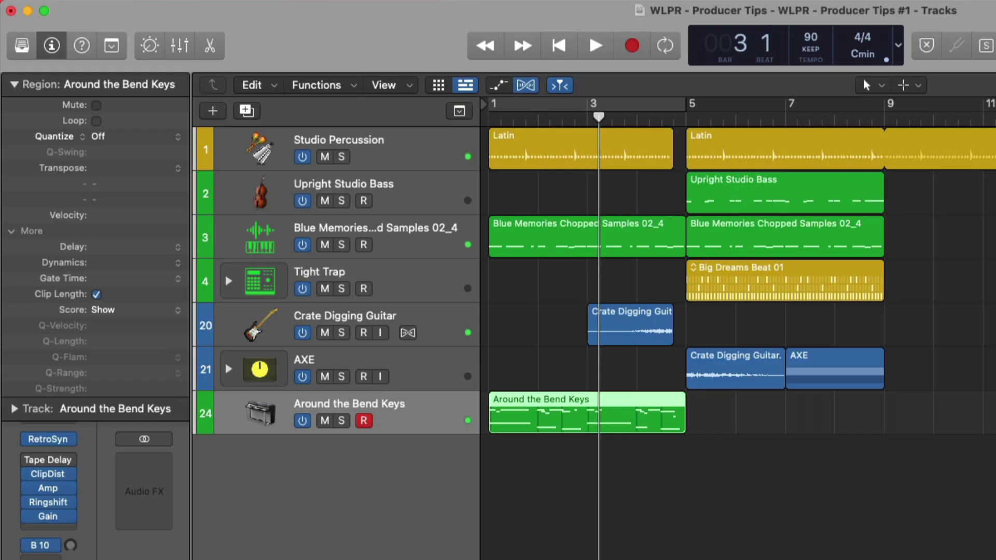
- Delete the Around the Bend Keys region while keeping its track, and move the playhead to bar 5
{"action": "left_click_drag", "start_coordinate": [797, 422], "coordinate": [518, 465]}
{"action": "key", "text": "Delete"}
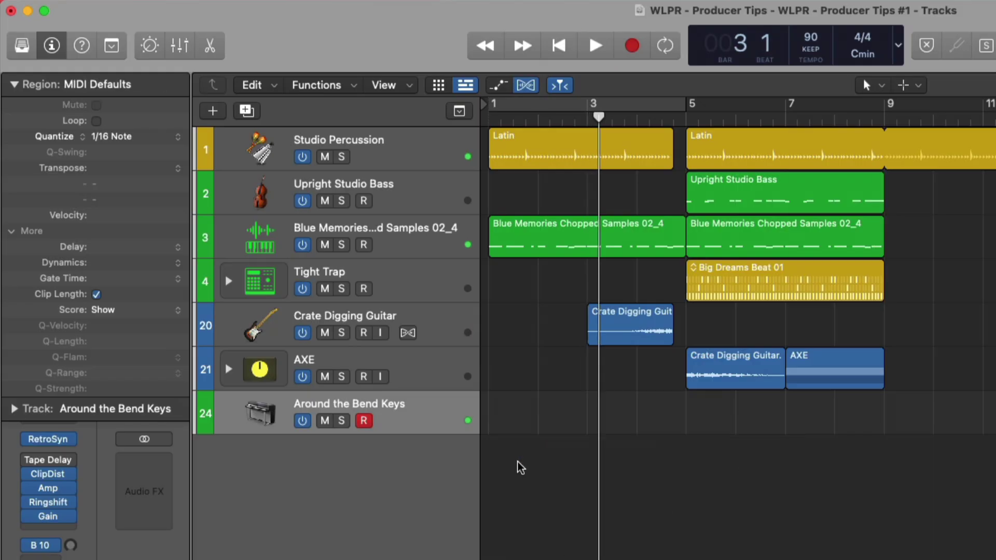
{"action": "left_click", "coordinate": [690, 125]}
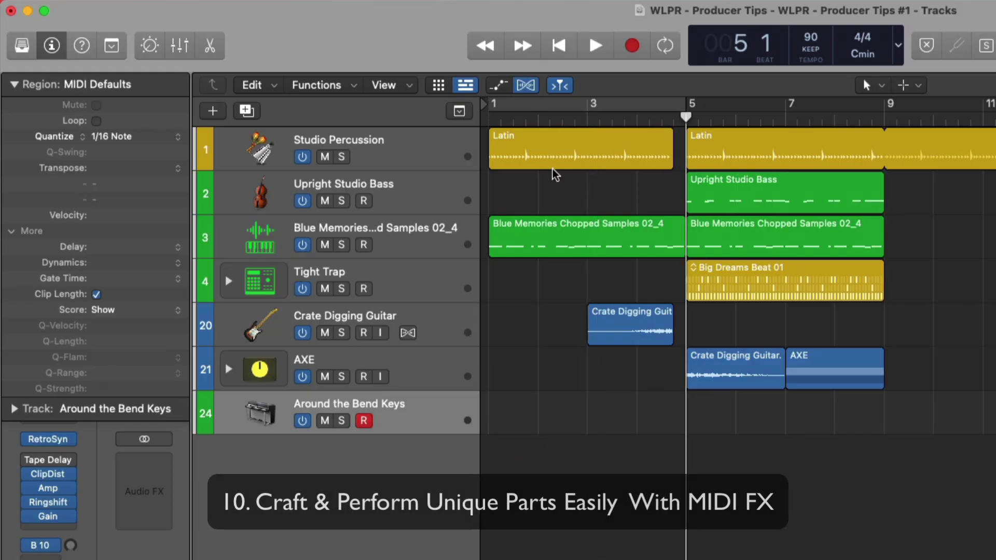
- Insert a Chord Trigger MIDI effect on the Around the Bend Keys track and load the single-mode Minor triad preset
{"action": "left_click", "coordinate": [16, 86]}
{"action": "left_click", "coordinate": [52, 417]}
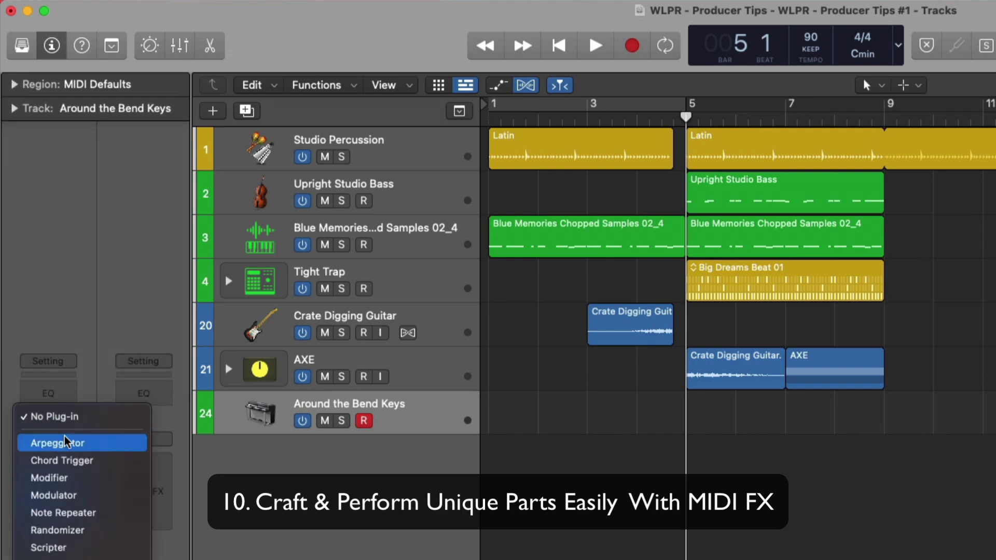
{"action": "left_click", "coordinate": [62, 461]}
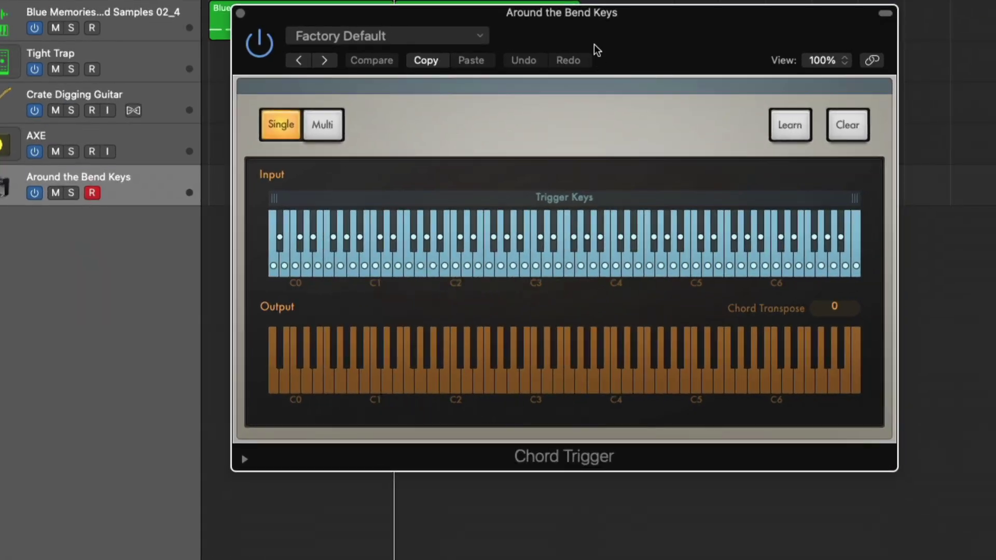
{"action": "left_click_drag", "start_coordinate": [598, 50], "coordinate": [477, 72]}
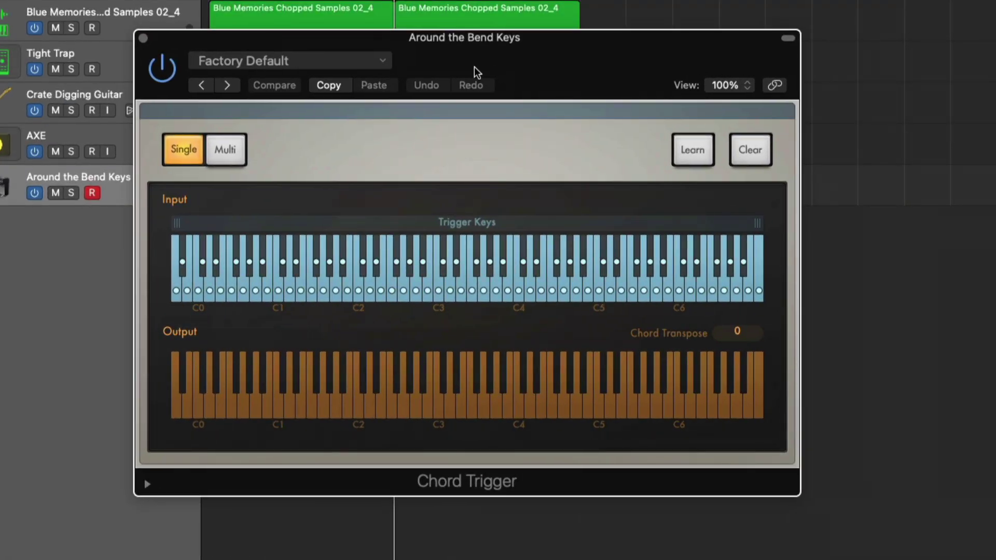
{"action": "left_click", "coordinate": [362, 68]}
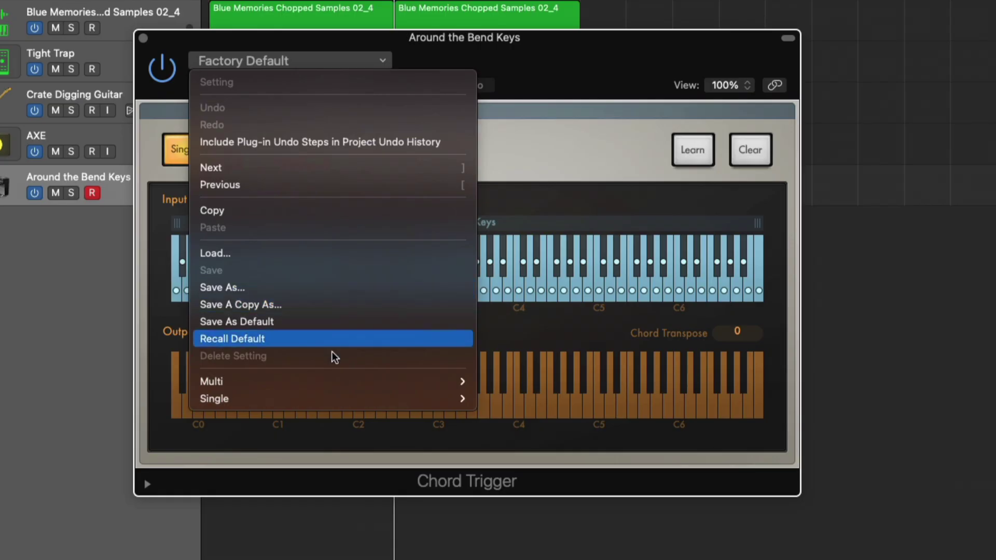
{"action": "mouse_move", "coordinate": [358, 398]}
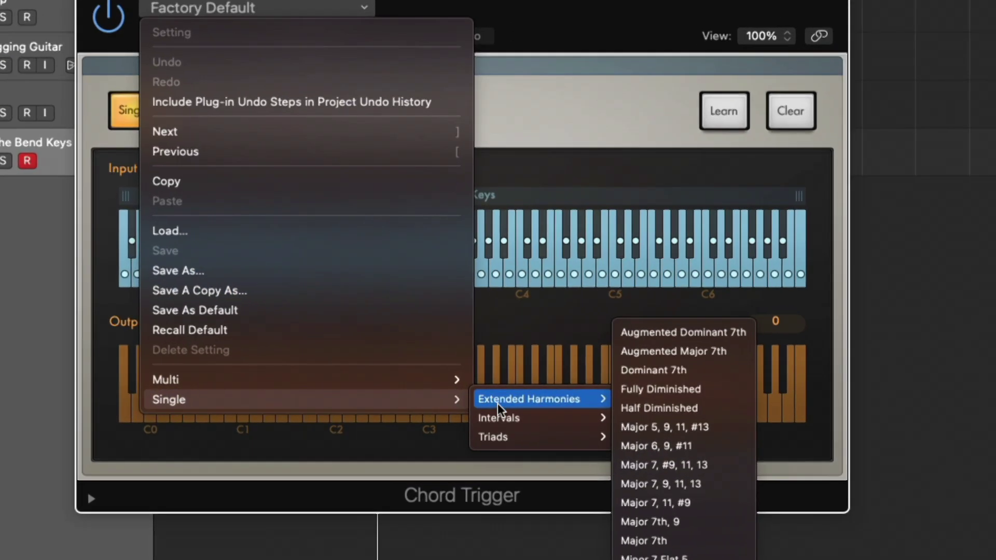
{"action": "mouse_move", "coordinate": [510, 435]}
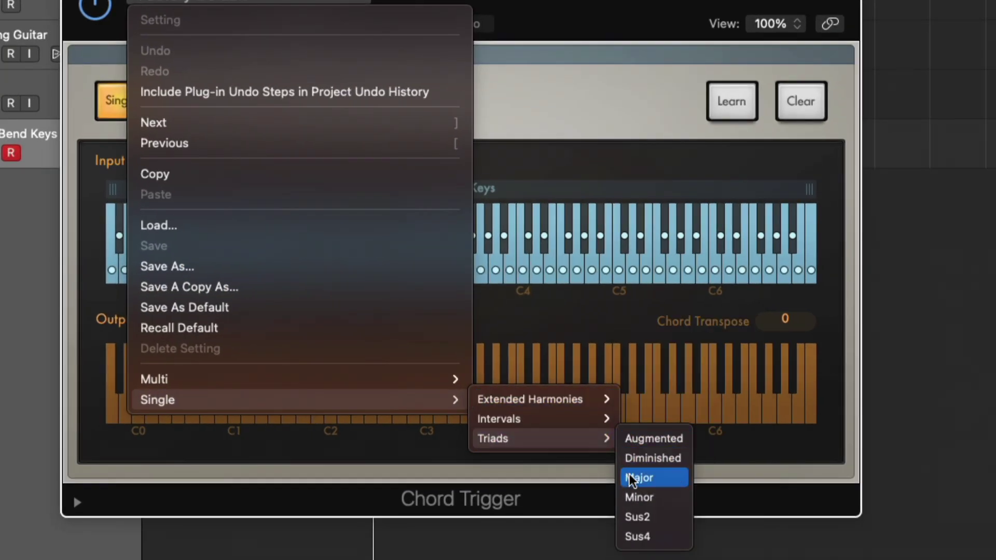
{"action": "left_click", "coordinate": [634, 496]}
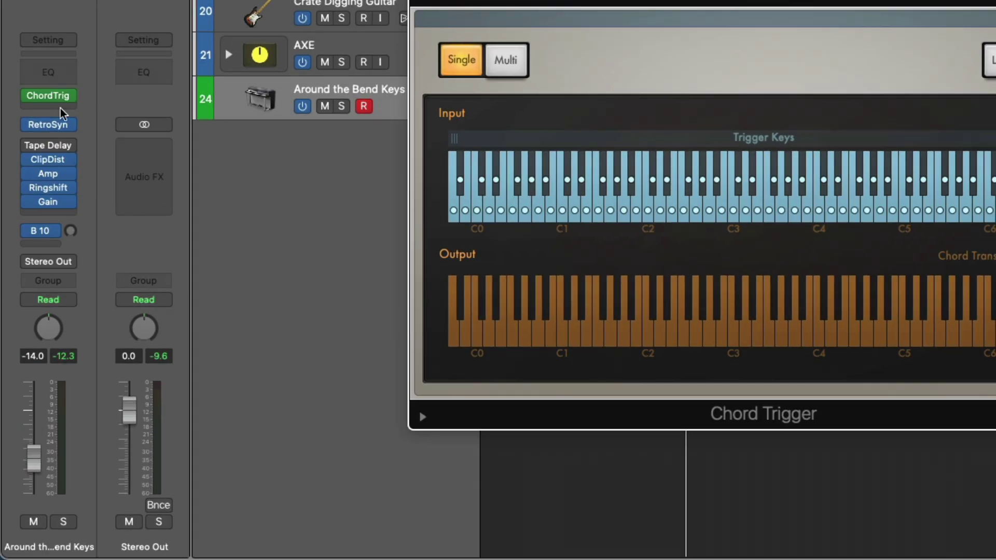
- Insert a Transposer after the Chord Trigger on the Around the Bend Keys track with root C and the Natural Minor scale
{"action": "left_click", "coordinate": [60, 109]}
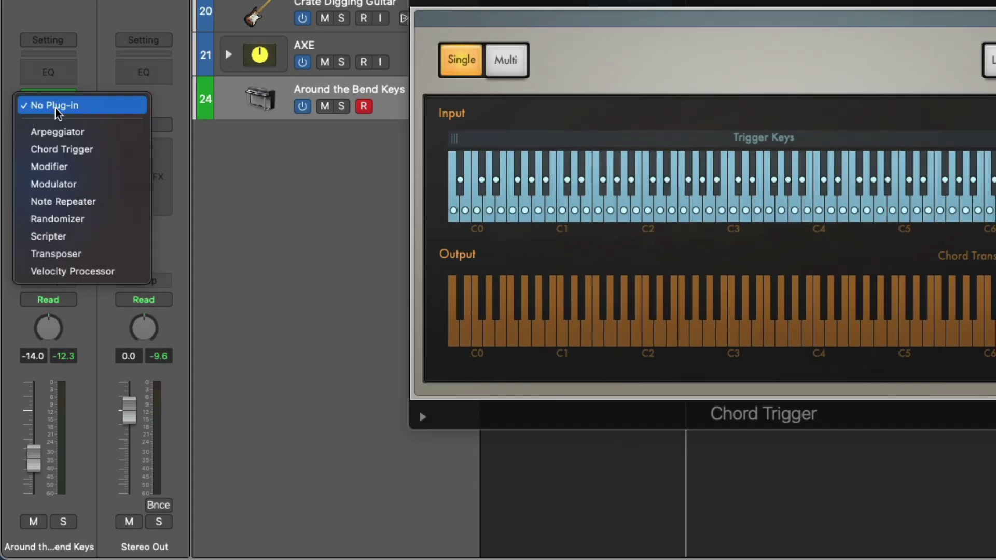
{"action": "left_click", "coordinate": [71, 254]}
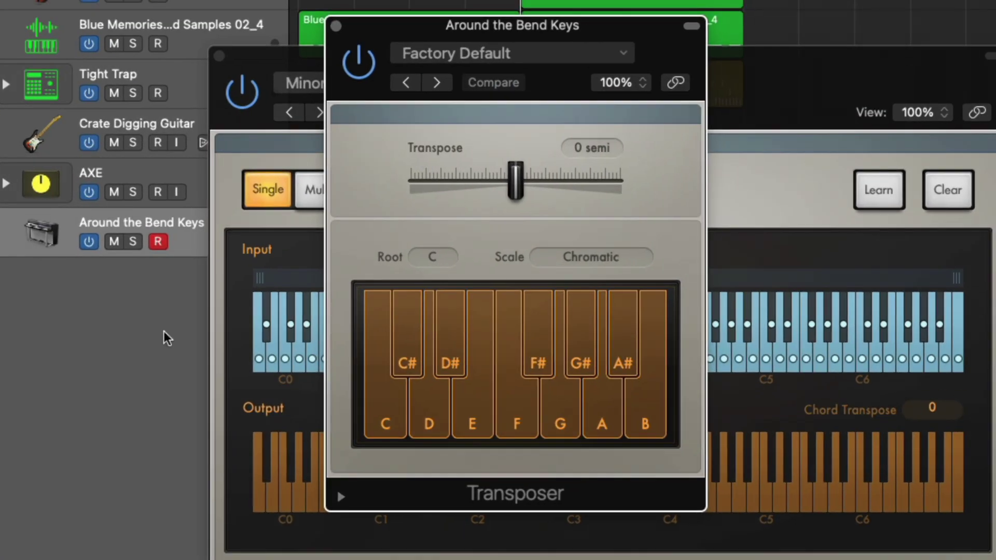
{"action": "left_click", "coordinate": [589, 256]}
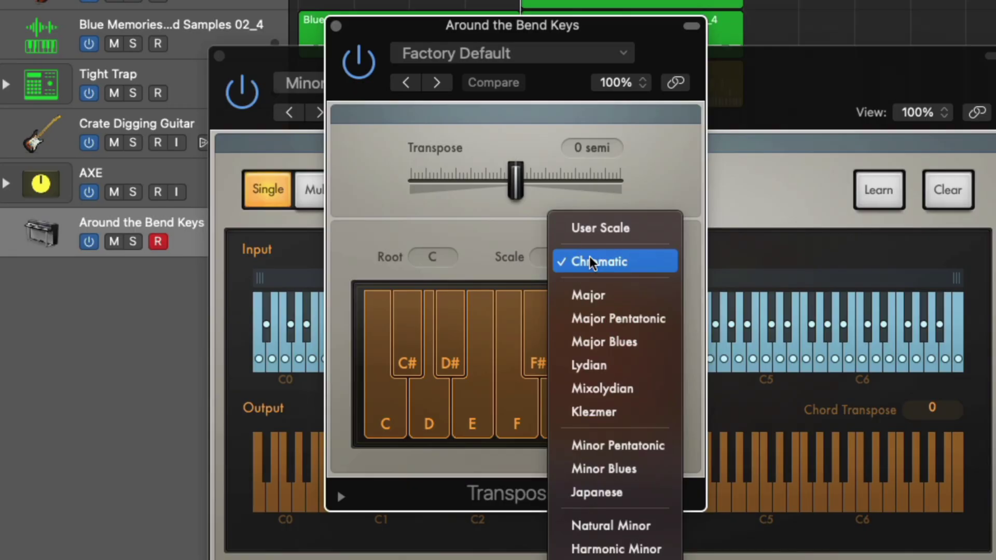
{"action": "left_click", "coordinate": [602, 525]}
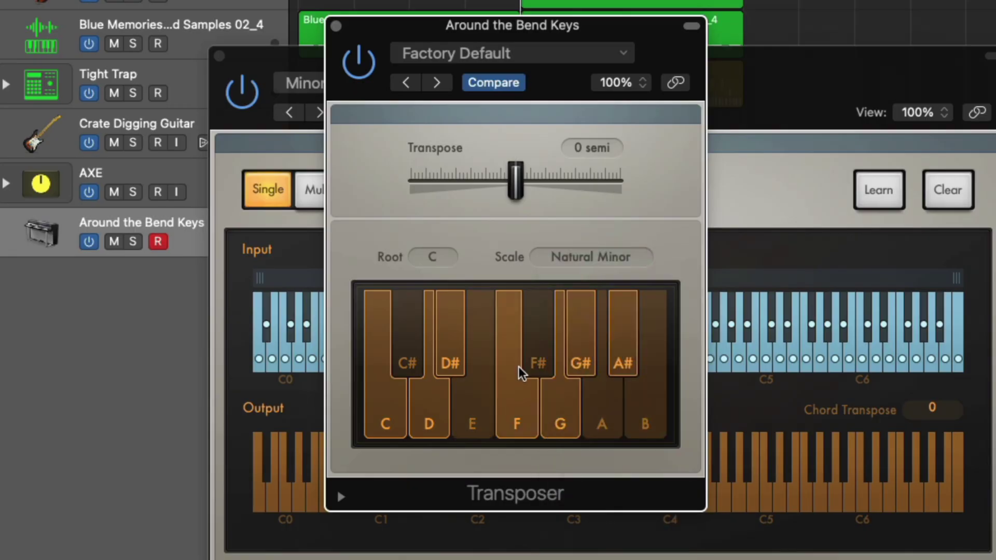
{"action": "left_click_drag", "start_coordinate": [545, 40], "coordinate": [993, 66]}
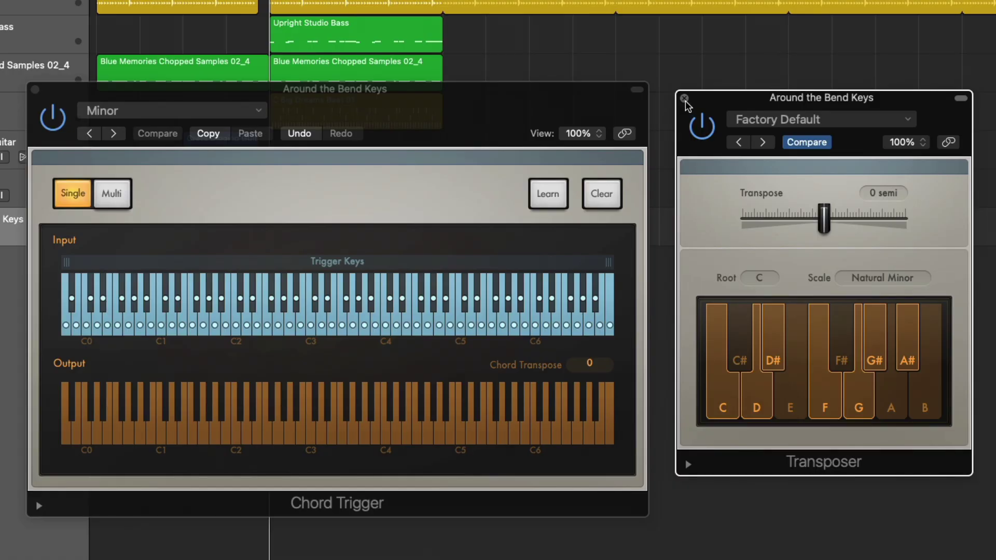
{"action": "key", "text": "super+w"}
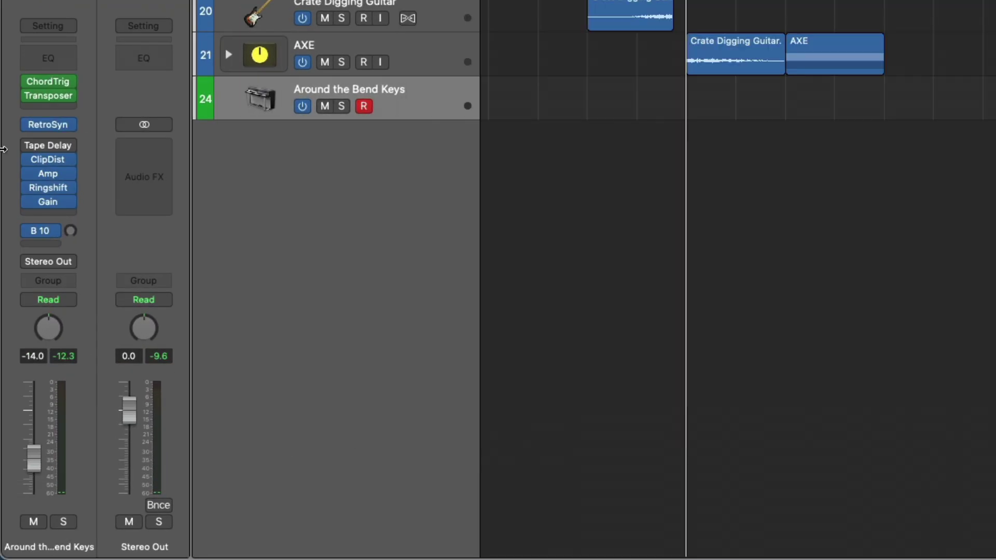
- Add an Arpeggiator after the Transposer, set its Variation to 4 and shorten its Note Length
{"action": "left_click", "coordinate": [44, 106]}
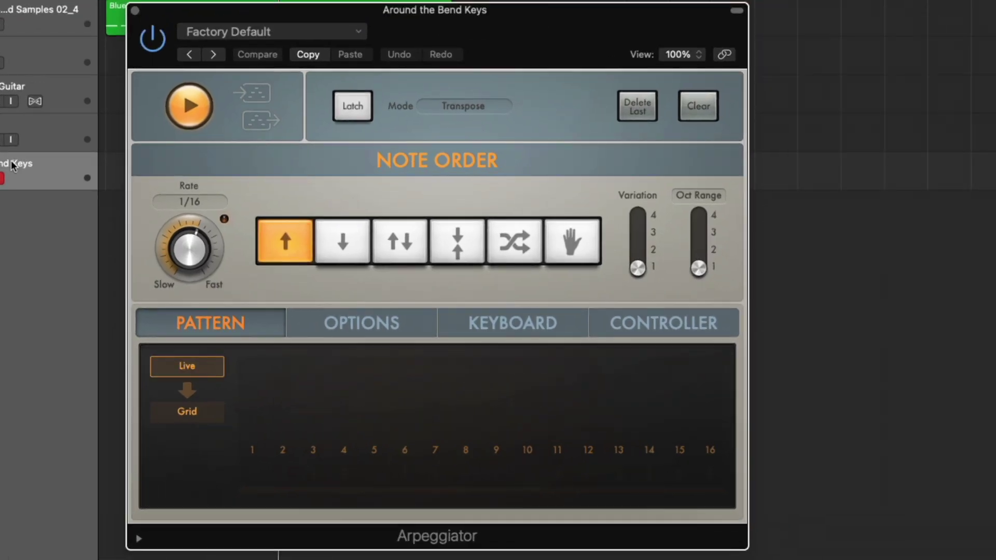
{"action": "left_click", "coordinate": [638, 216]}
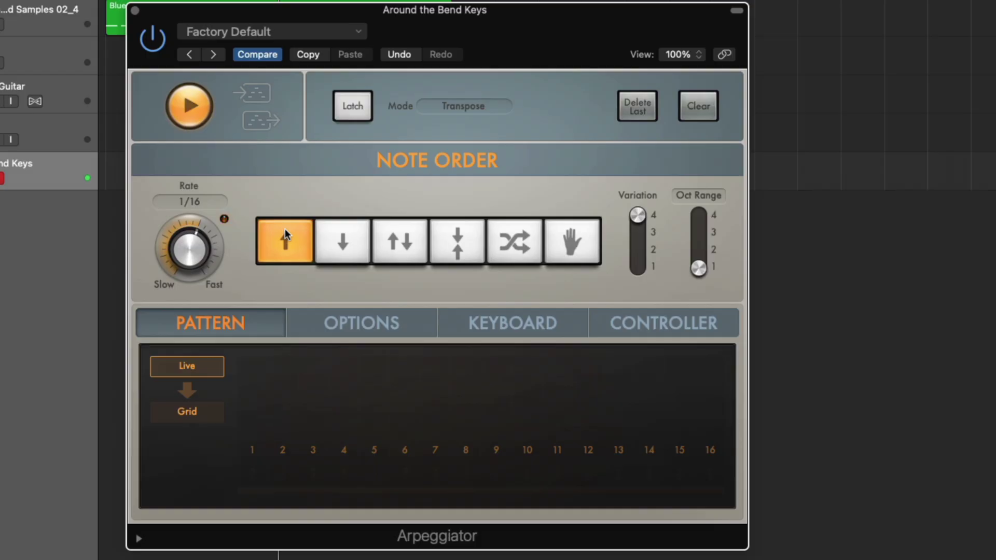
{"action": "left_click", "coordinate": [356, 320]}
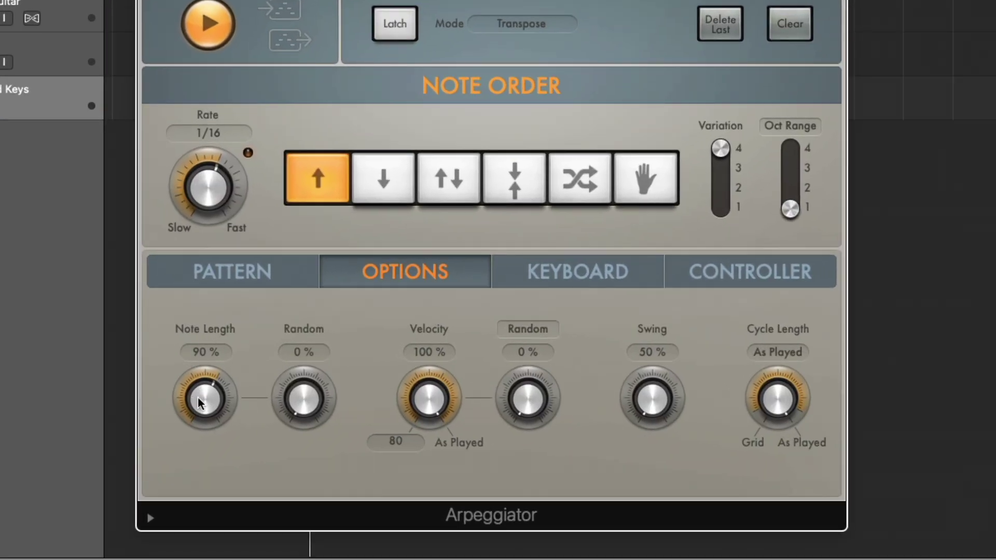
{"action": "left_click_drag", "start_coordinate": [199, 402], "coordinate": [196, 463]}
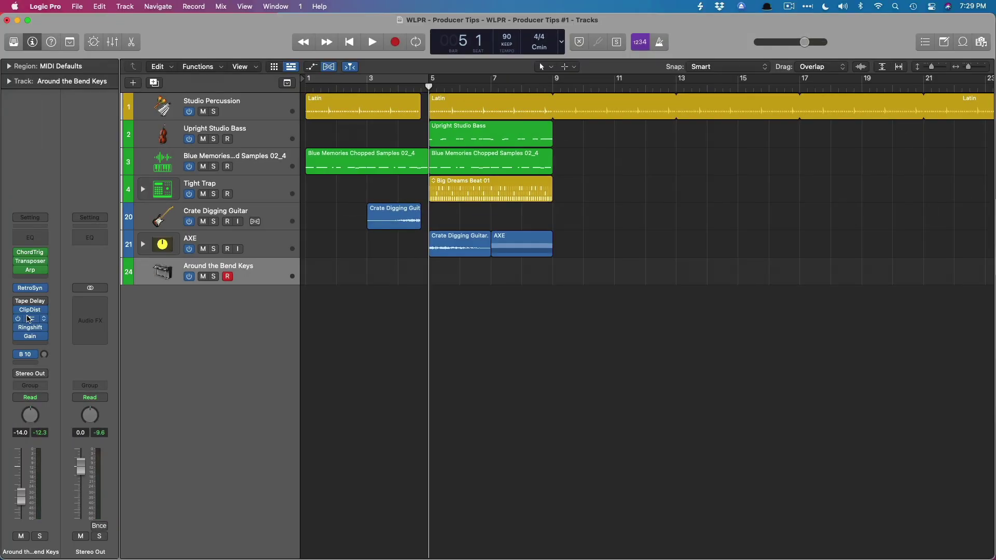
- Toggle the reverb in the Amp Designer on the Around the Bend Keys track
{"action": "left_click", "coordinate": [30, 319]}
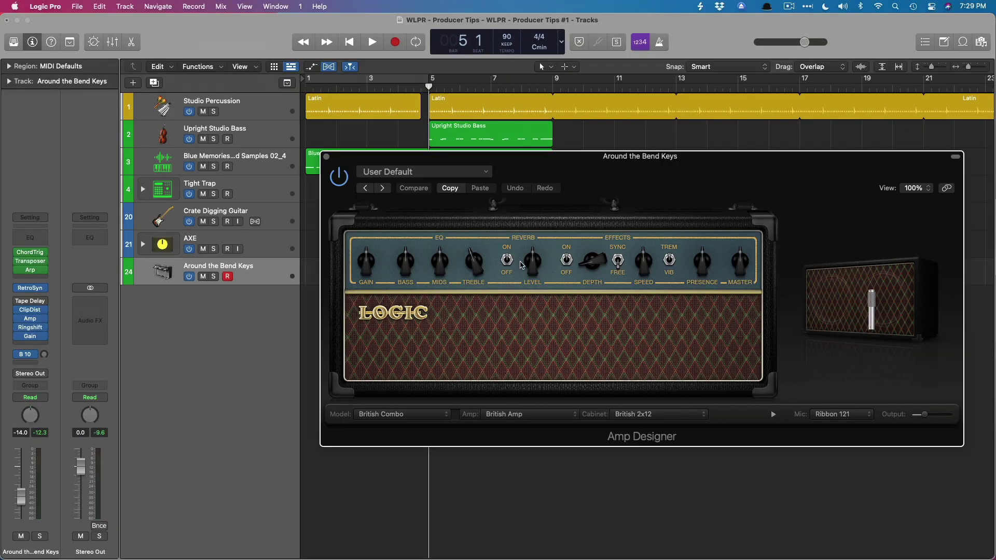
{"action": "left_click", "coordinate": [507, 259]}
{"action": "left_click", "coordinate": [326, 156]}
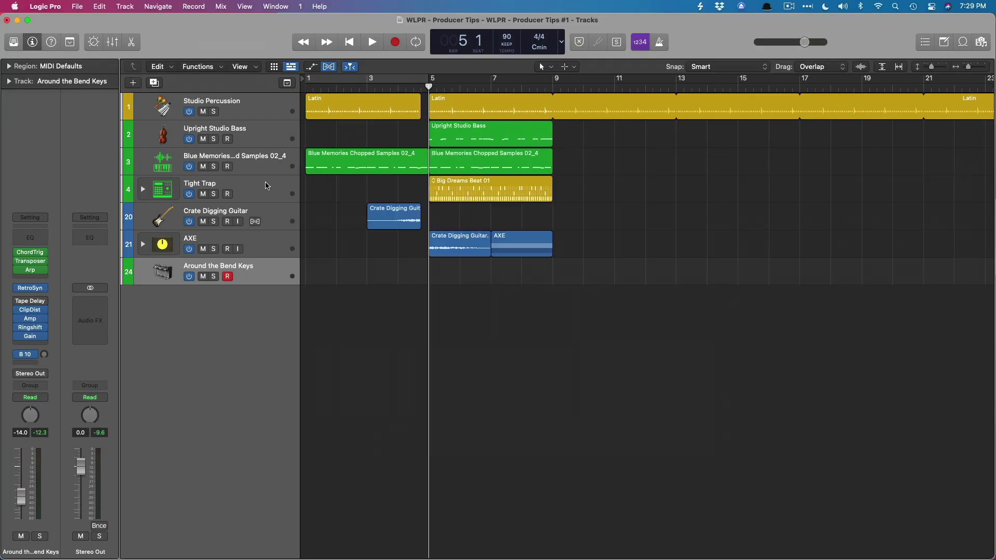
- Insert a Sample Delay after Gain on the Around the Bend Keys track, set its unit to ms and raise Delay Right
{"action": "left_click", "coordinate": [34, 345]}
{"action": "mouse_move", "coordinate": [51, 441]}
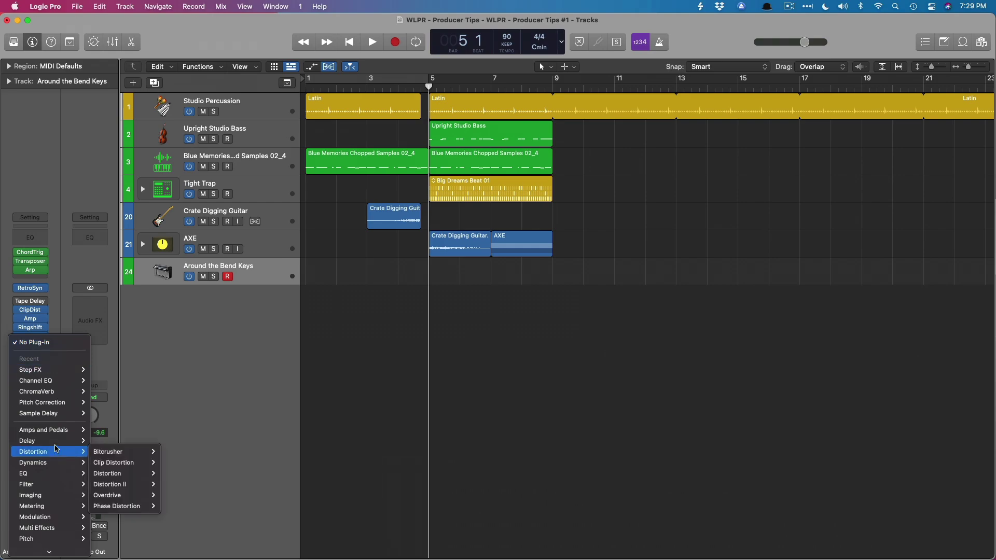
{"action": "mouse_move", "coordinate": [120, 462]}
{"action": "left_click", "coordinate": [172, 462]}
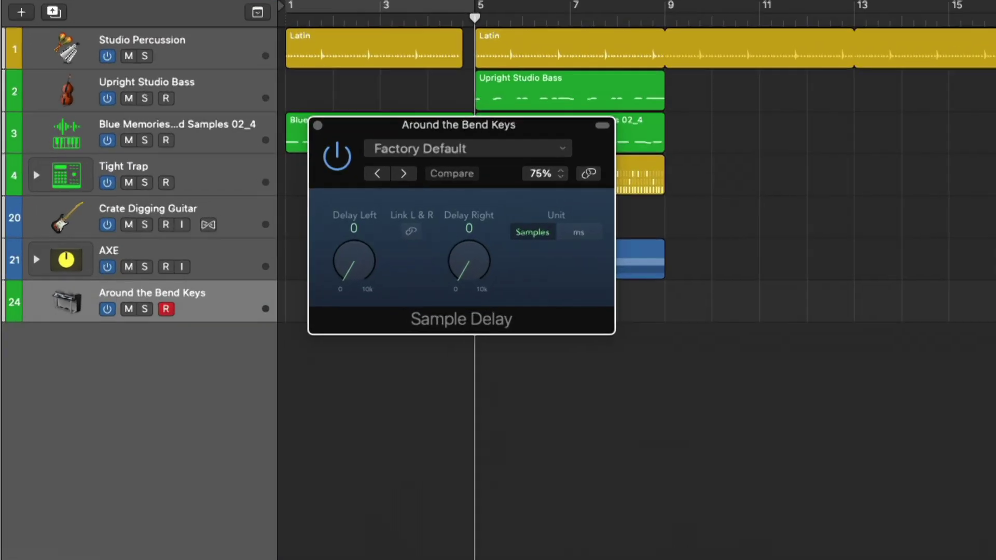
{"action": "left_click_drag", "start_coordinate": [452, 292], "coordinate": [458, 263]}
{"action": "left_click", "coordinate": [478, 271], "text": "alt"}
{"action": "left_click", "coordinate": [623, 237]}
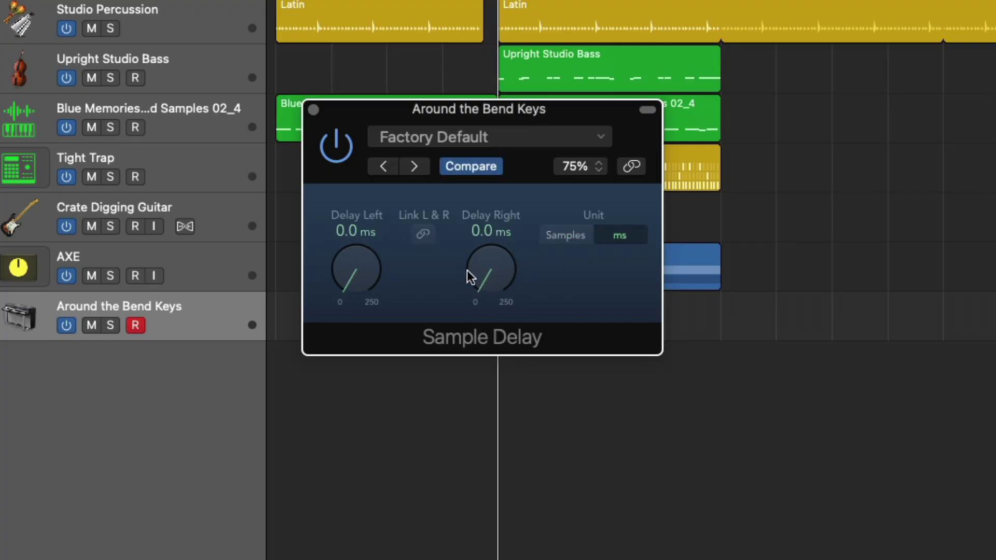
{"action": "scroll", "coordinate": [474, 257], "scroll_direction": "up", "scroll_amount": 2}
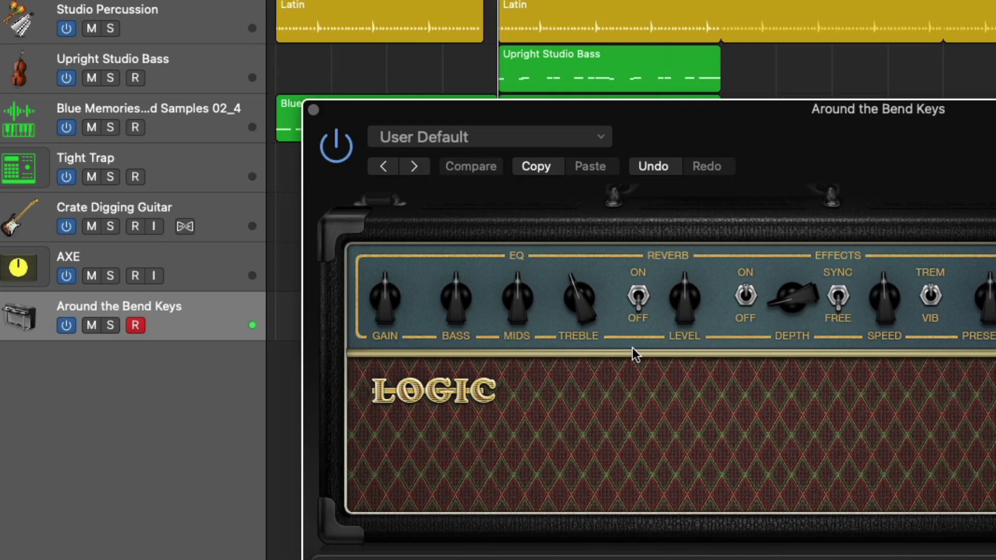
- Toggle the Amp Designer's reverb back and close the open plug-in windows
{"action": "left_click", "coordinate": [641, 306]}
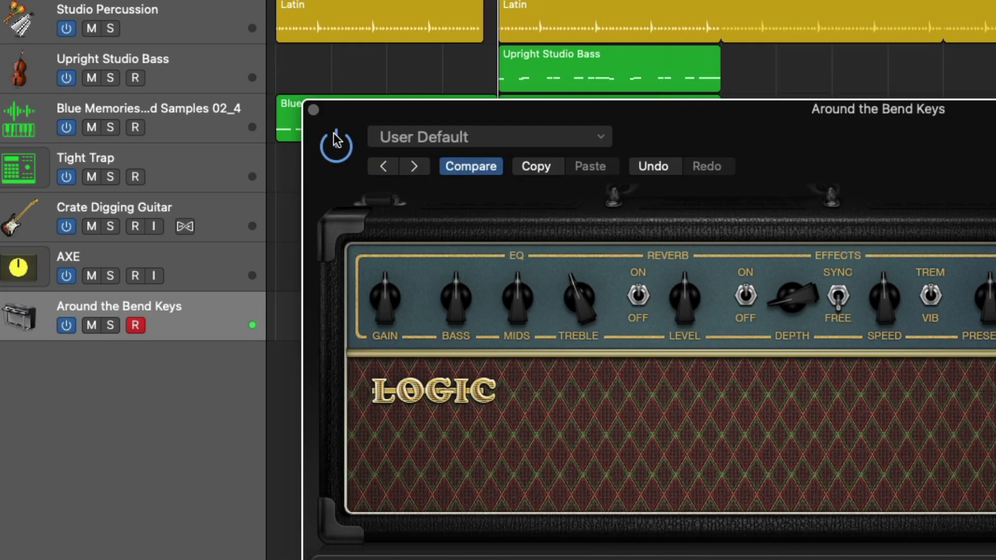
{"action": "left_click", "coordinate": [313, 110]}
{"action": "left_click", "coordinate": [313, 110]}
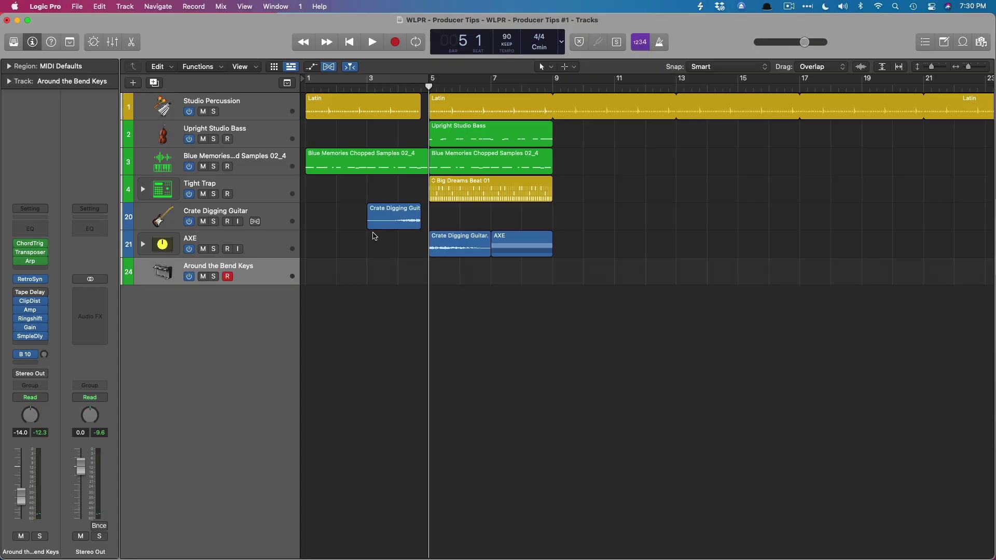
- Record a MIDI part on the Around the Bend Keys track from bar 5 to bar 9 and check its notes in the Piano Roll
{"action": "key", "text": "r"}
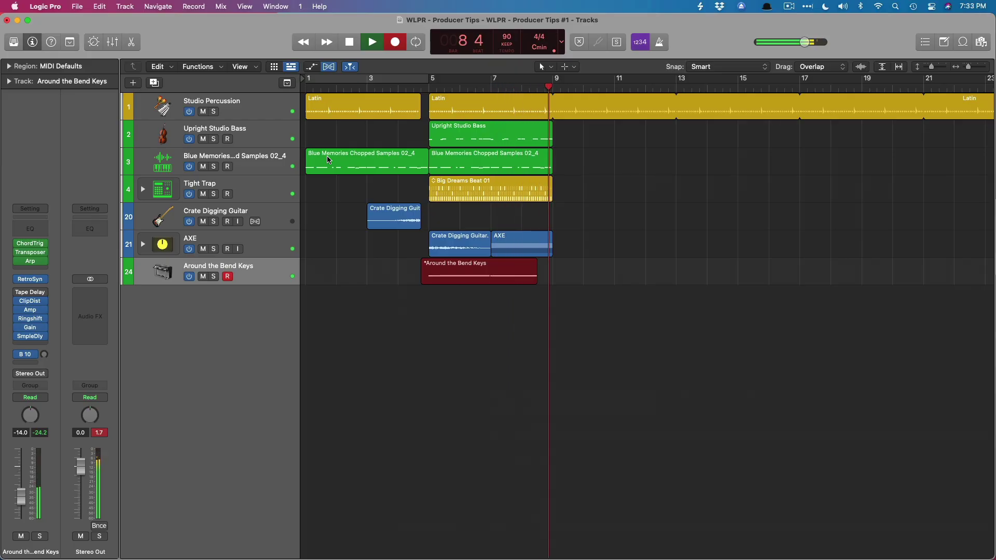
{"action": "key", "text": "space"}
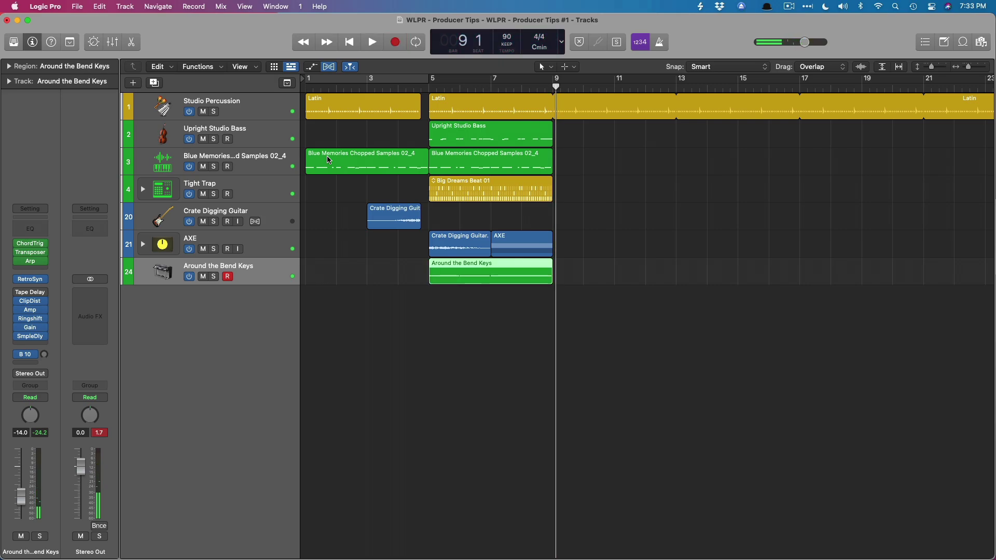
{"action": "key", "text": "p"}
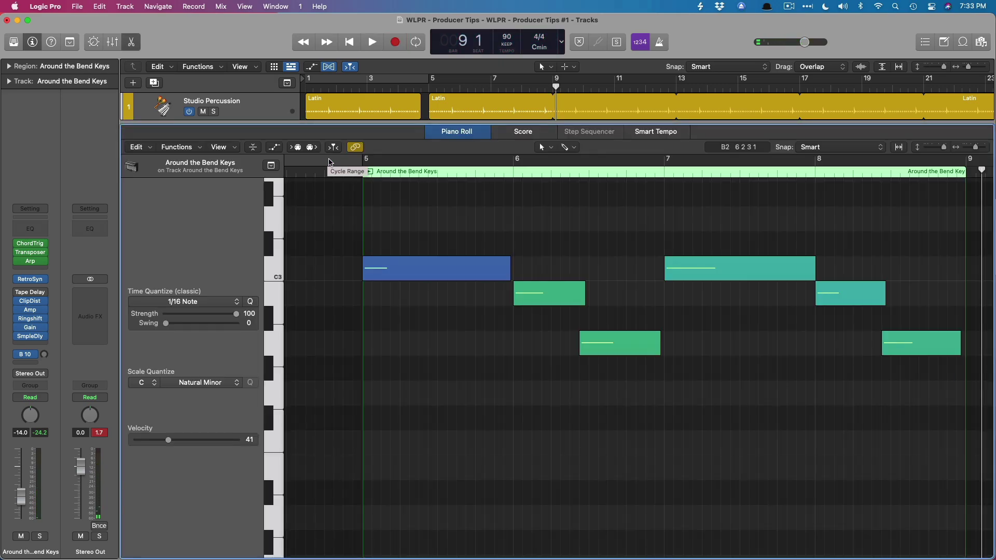
{"action": "scroll", "coordinate": [516, 321], "scroll_direction": "right", "scroll_amount": 3}
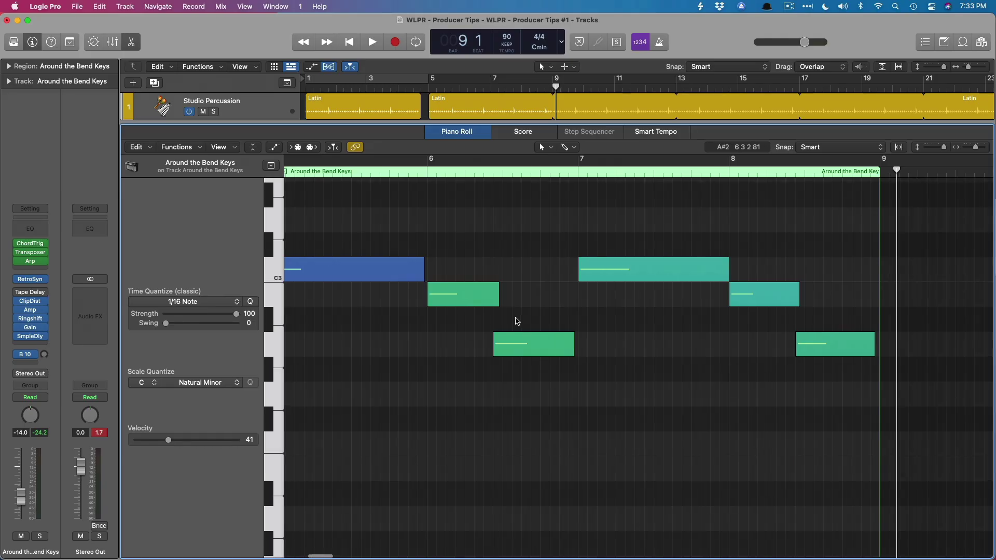
{"action": "scroll", "coordinate": [516, 321], "scroll_direction": "left", "scroll_amount": 3}
{"action": "key", "text": "p"}
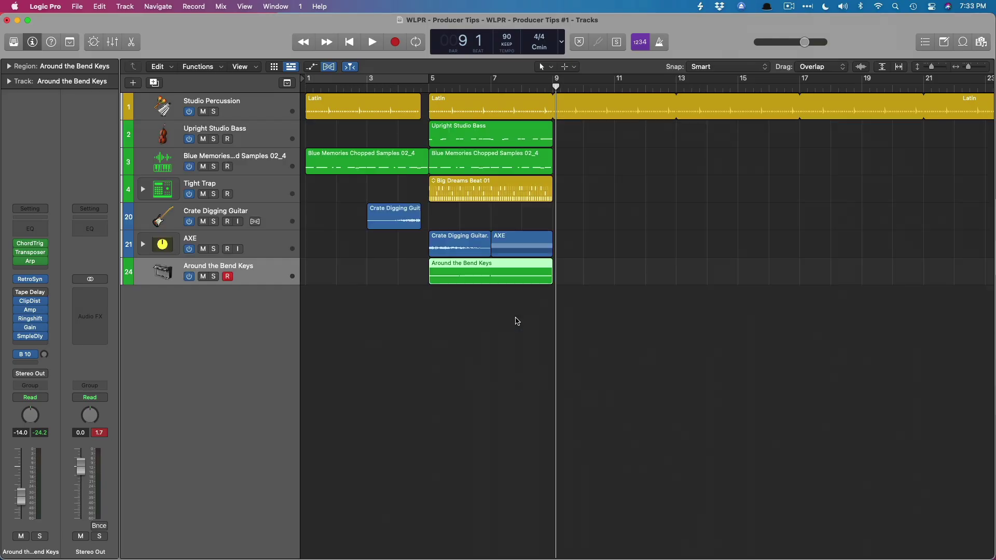
- Move the Around the Bend Keys region to bar 9 and repeat the bass, sample, beat and AXE track regions from bar 5 once
{"action": "key", "text": "Return"}
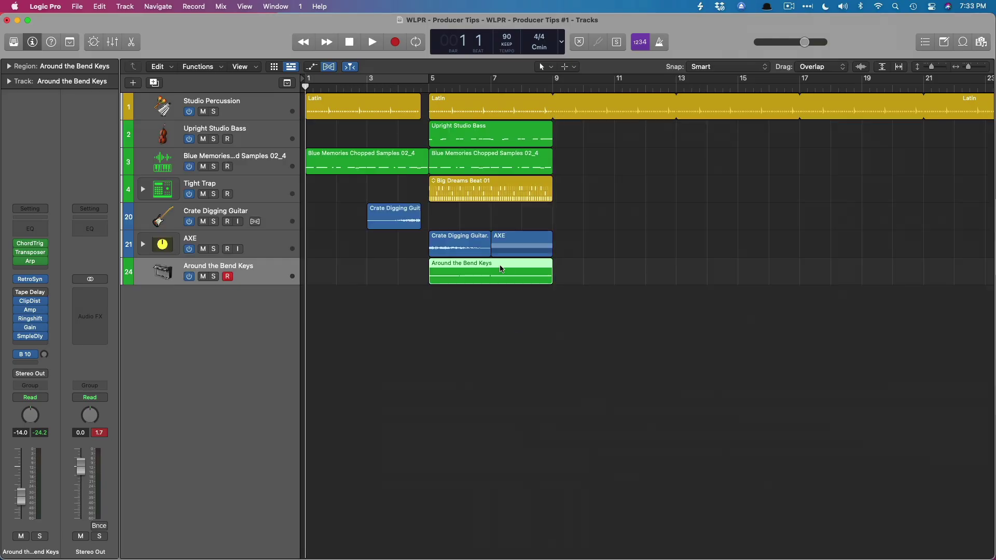
{"action": "left_click_drag", "start_coordinate": [499, 269], "coordinate": [623, 271]}
{"action": "left_click_drag", "start_coordinate": [537, 274], "coordinate": [440, 133]}
{"action": "key", "text": "super+r"}
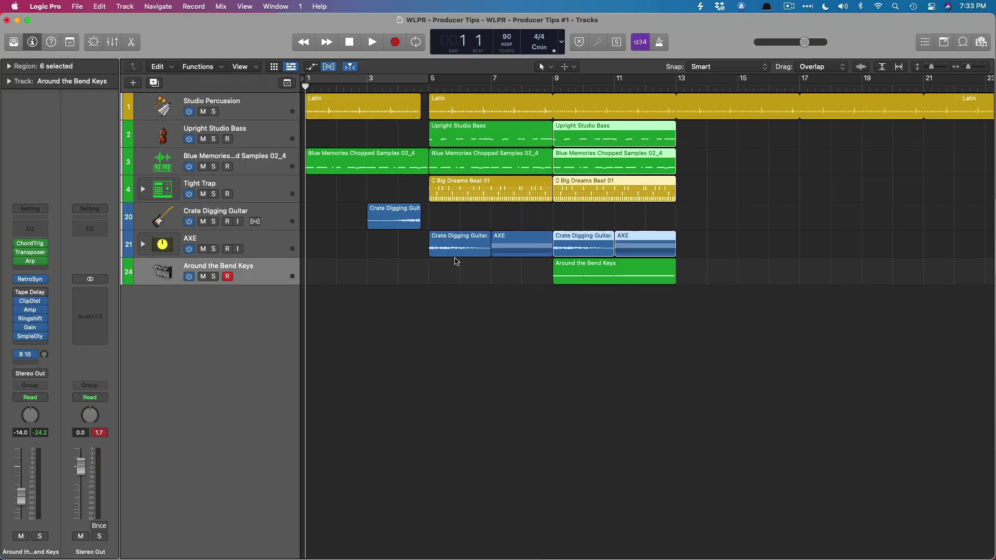
- Play the arrangement from bar 1 to bar 13 to hear the keys part with the repeated section
{"action": "left_click", "coordinate": [472, 308]}
{"action": "key", "text": "space"}
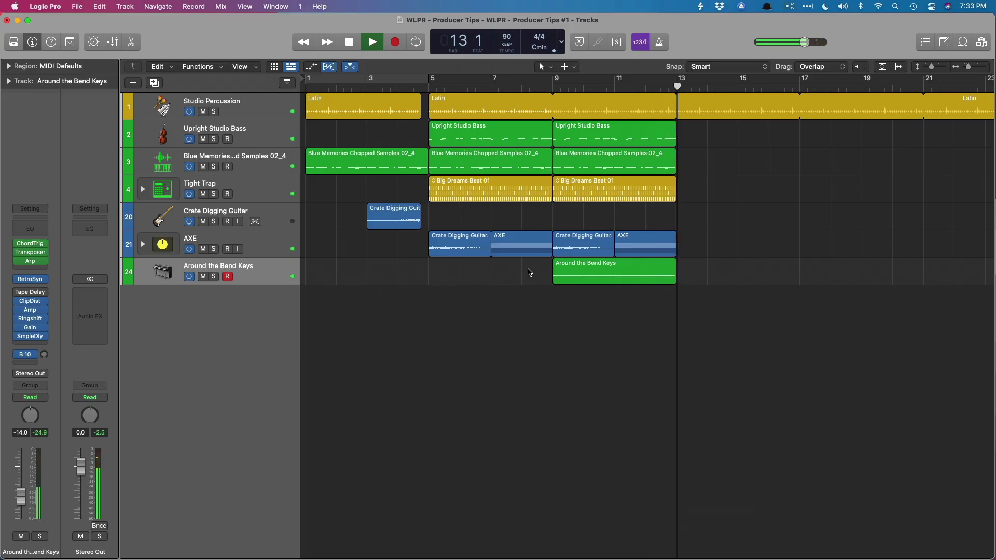
{"action": "key", "text": "space"}
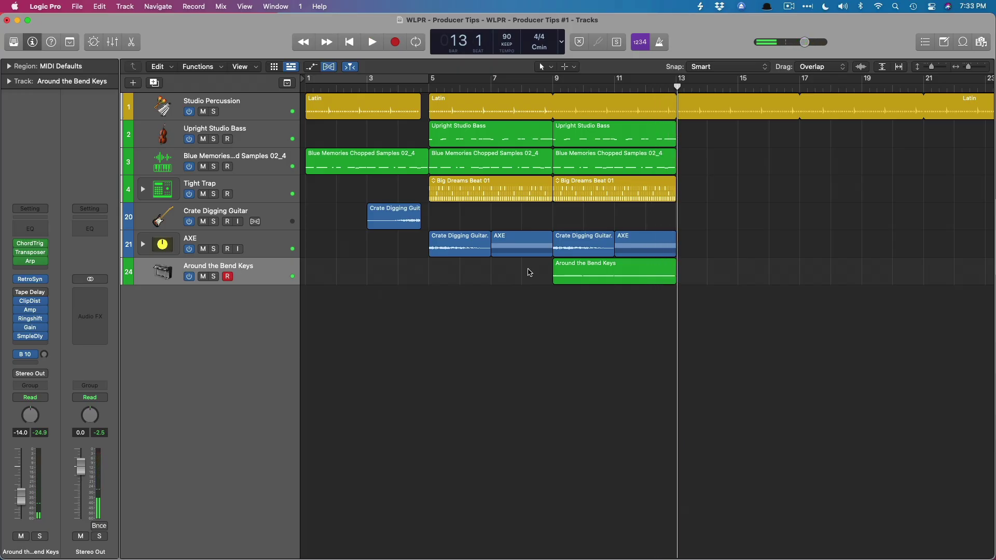